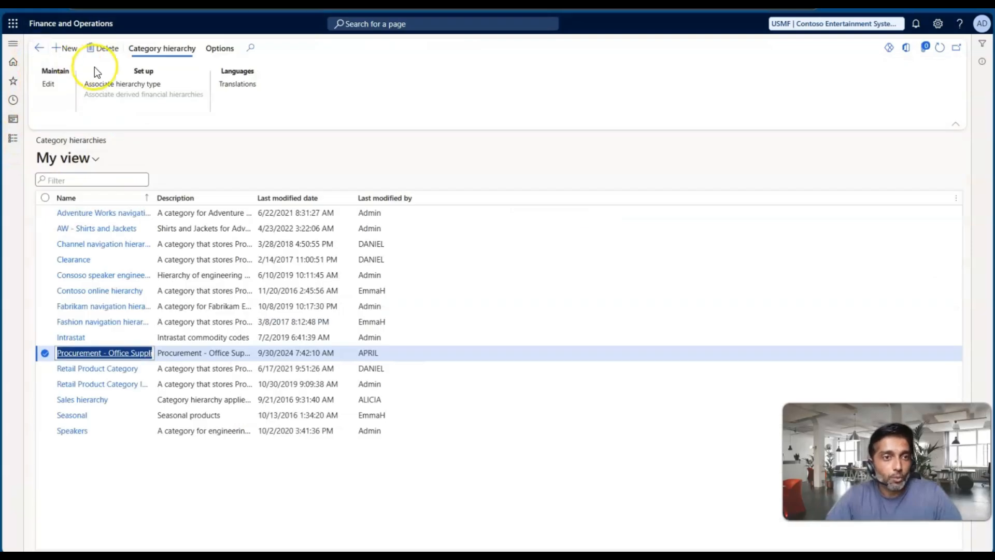
Create a category hierarchy named "Test Category" with the description "D365 Talks Test Category"
{"action": "left_click", "coordinate": [66, 48]}
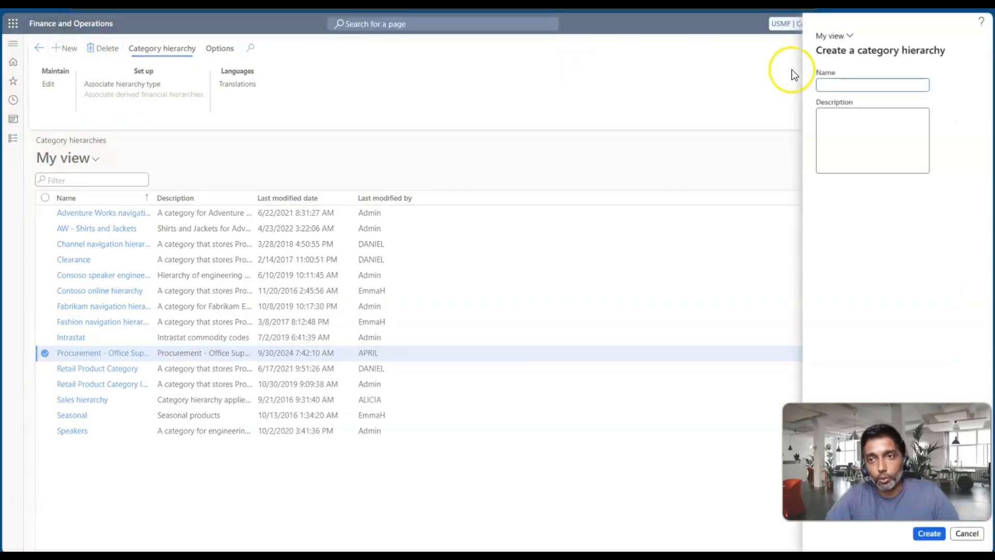
{"action": "left_click", "coordinate": [823, 83]}
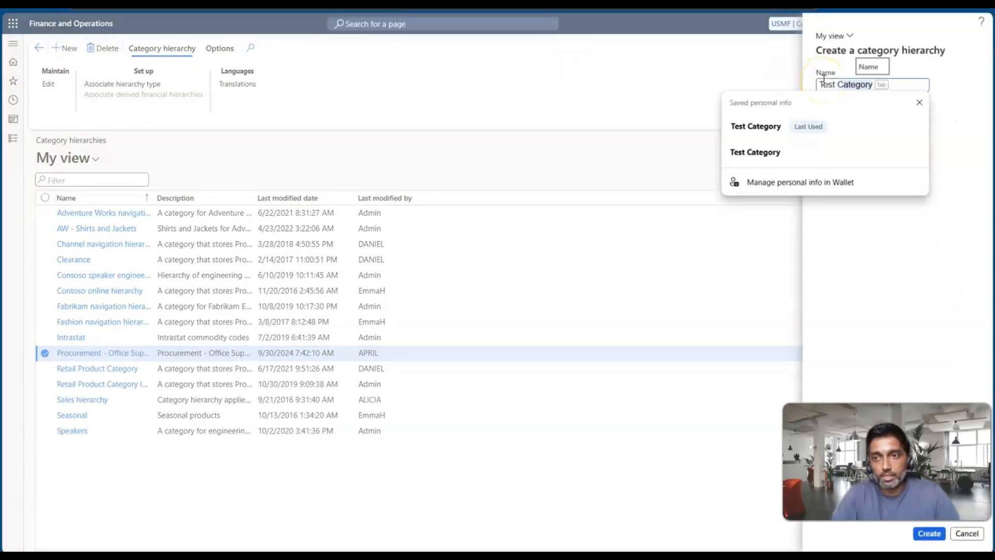
{"action": "key", "text": "Tab"}
{"action": "key", "text": "Tab"}
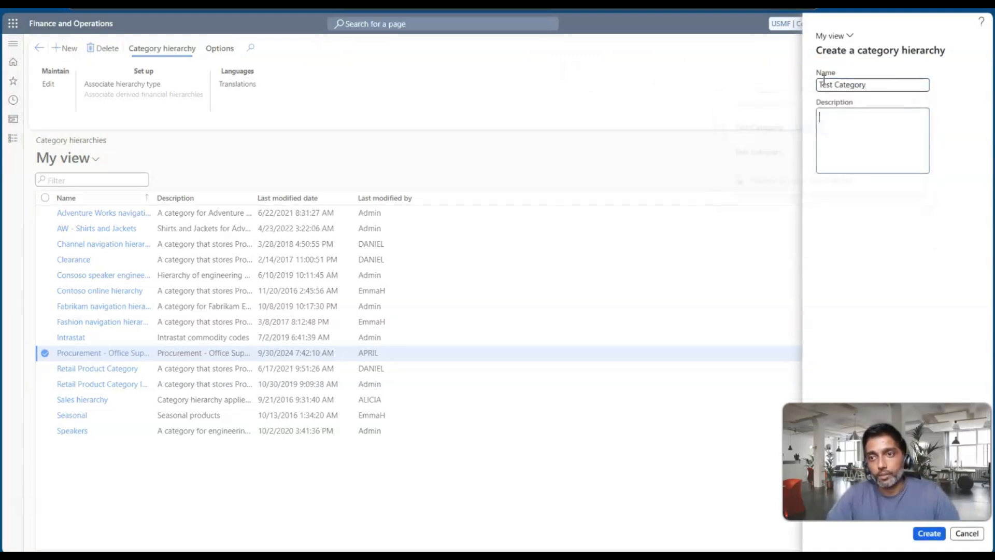
{"action": "type", "text": "D36"}
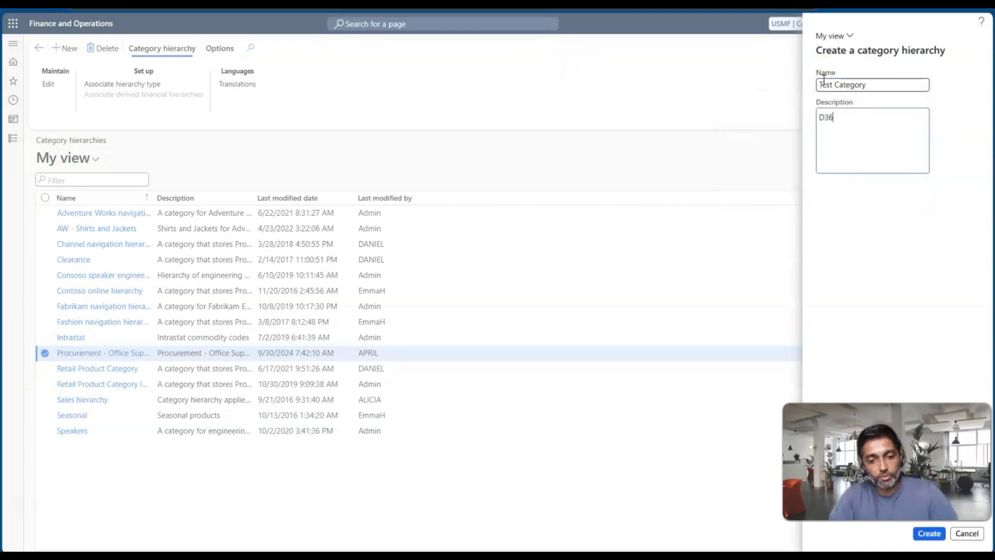
{"action": "type", "text": "5 Talks T"}
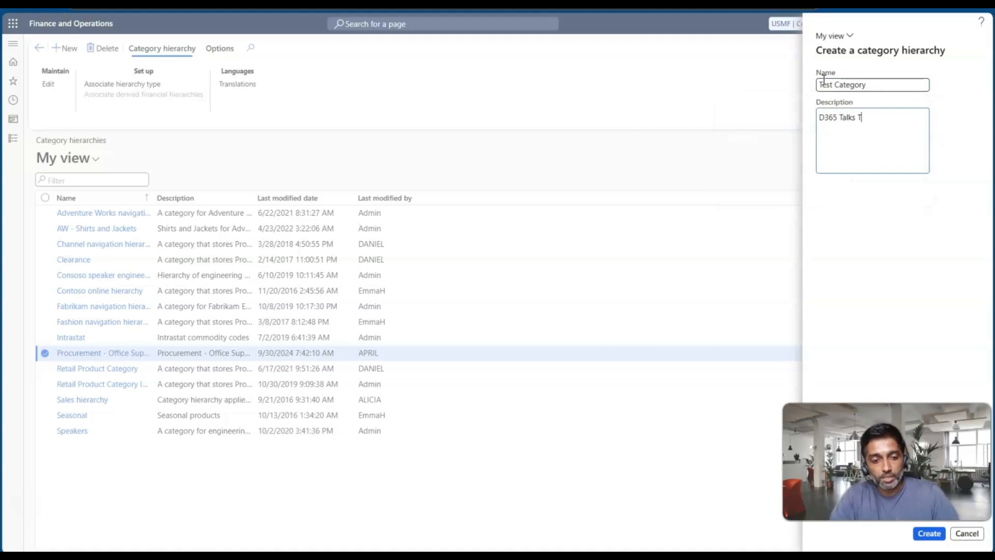
{"action": "type", "text": "est Category"}
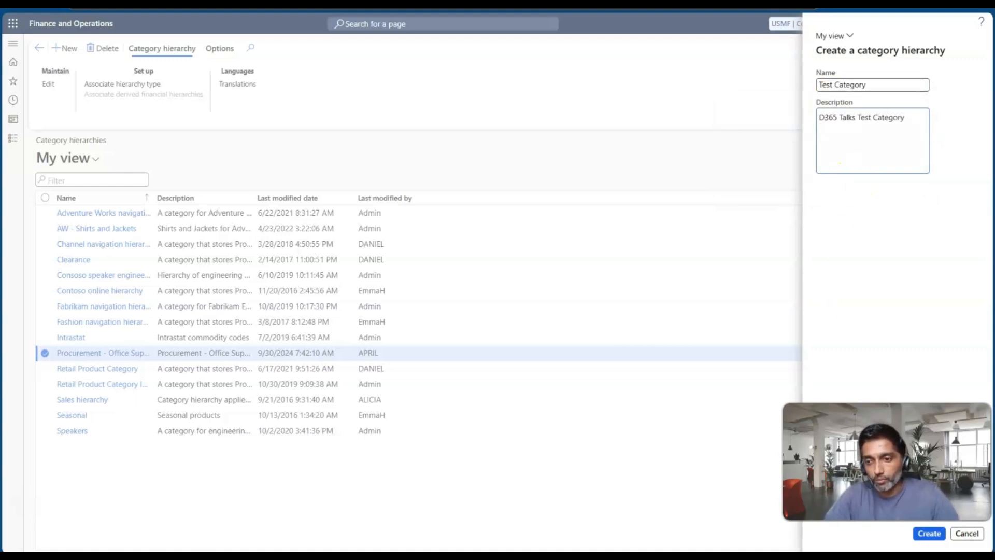
{"action": "left_click", "coordinate": [923, 538]}
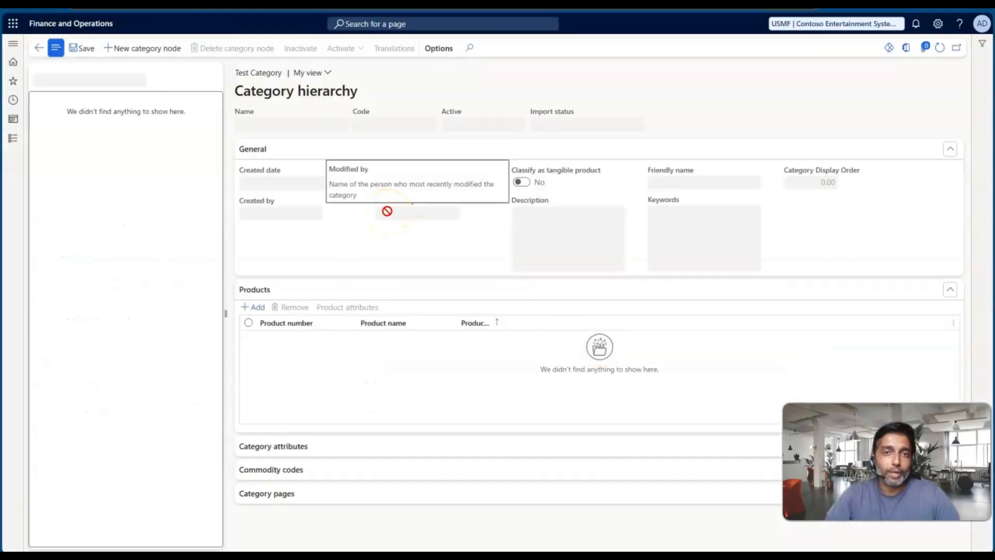
Add a root category node to the hierarchy and name it "Computers - Procurement"
{"action": "left_click", "coordinate": [116, 54]}
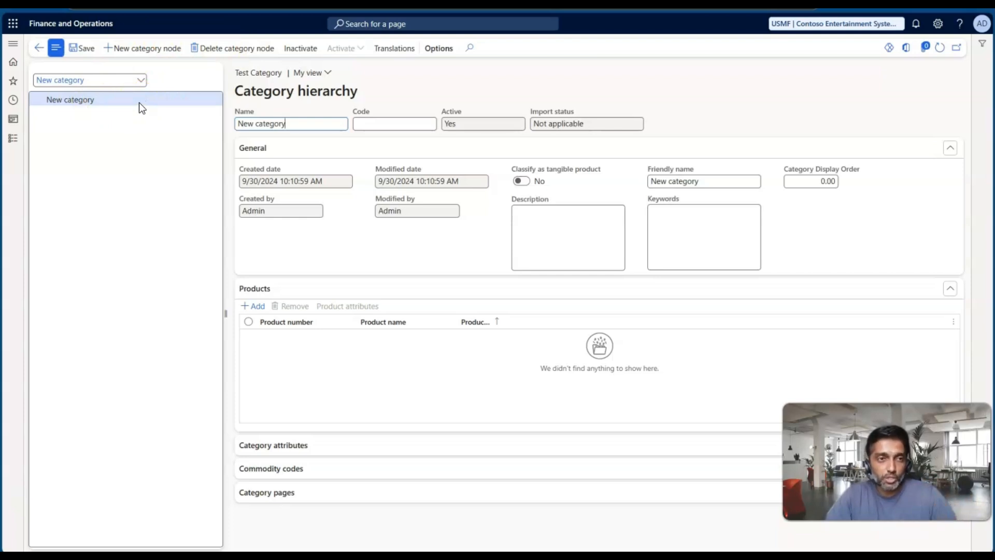
{"action": "left_click", "coordinate": [101, 103]}
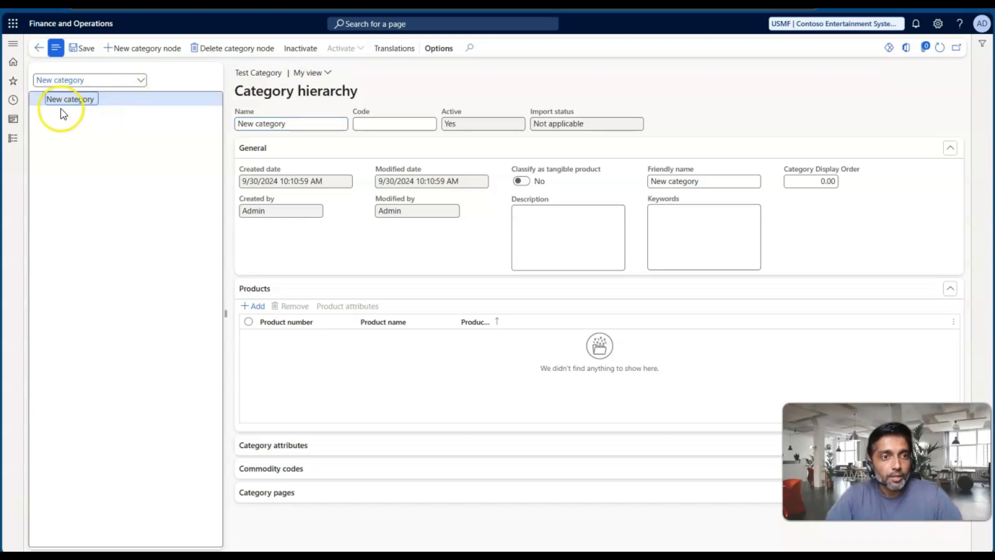
{"action": "left_click_drag", "start_coordinate": [296, 122], "coordinate": [224, 125]}
{"action": "type", "text": "Computers"}
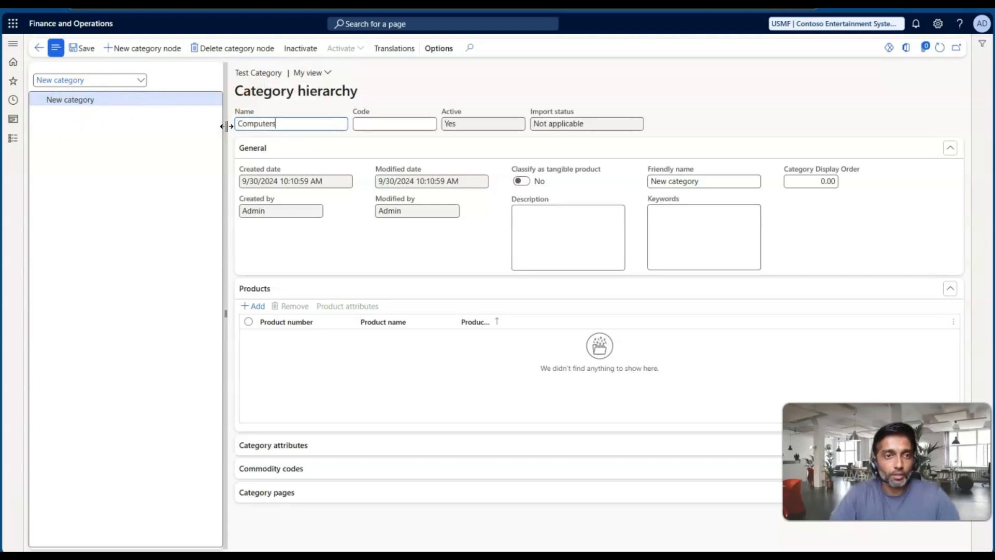
{"action": "left_click", "coordinate": [255, 134]}
{"action": "type", "text": "mputers - Pr"}
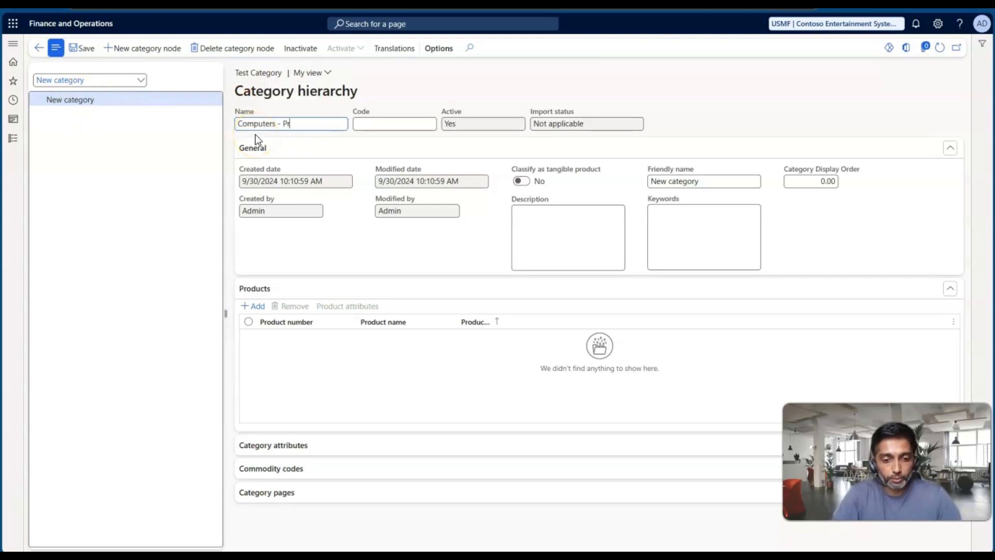
{"action": "type", "text": "ocurement"}
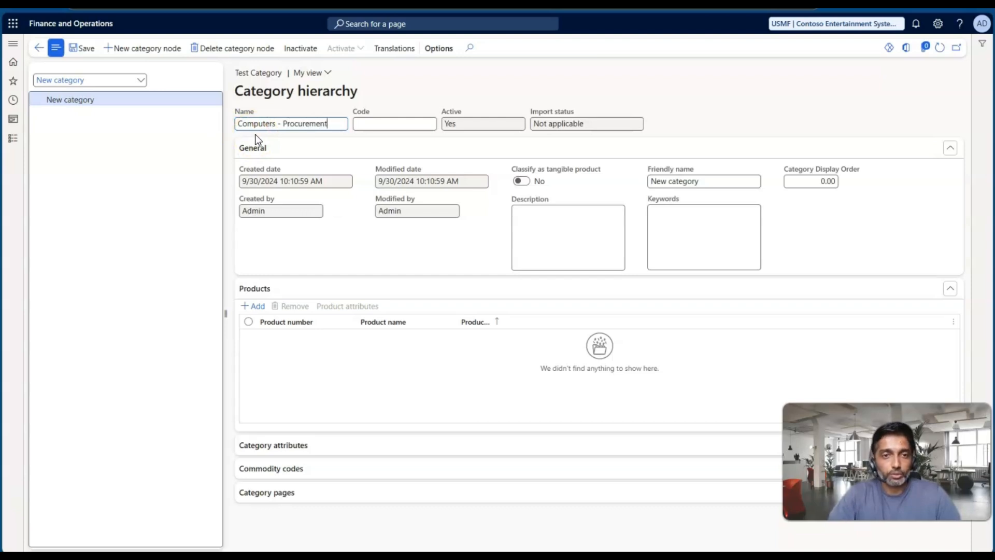
{"action": "left_click", "coordinate": [177, 139]}
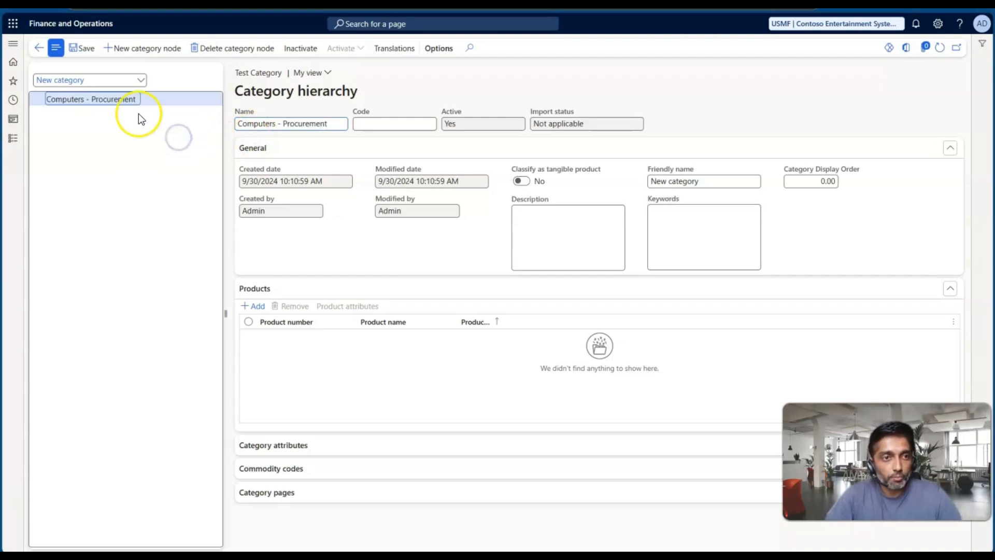
Add a category node under Computers - Procurement and name it "Brand"
{"action": "left_click", "coordinate": [111, 101]}
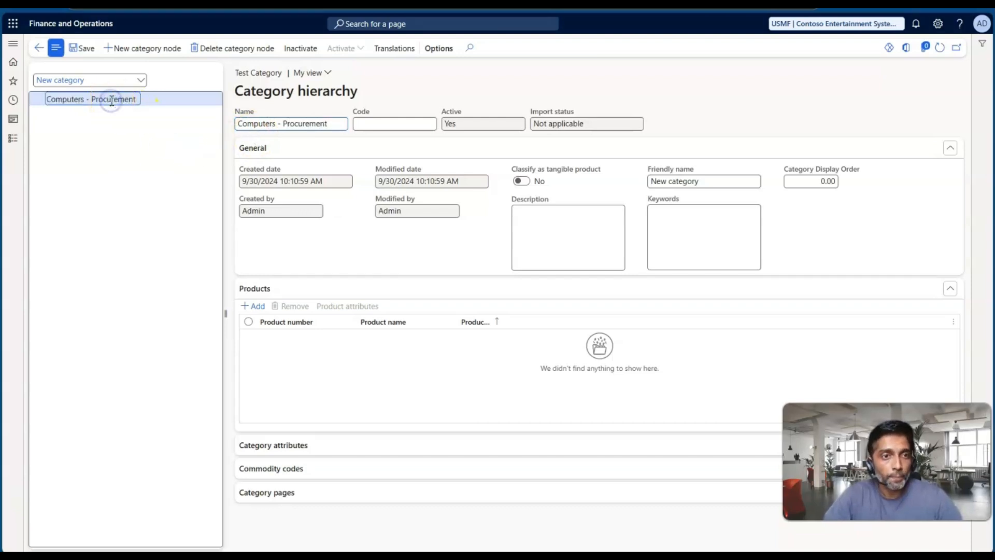
{"action": "left_click", "coordinate": [140, 50]}
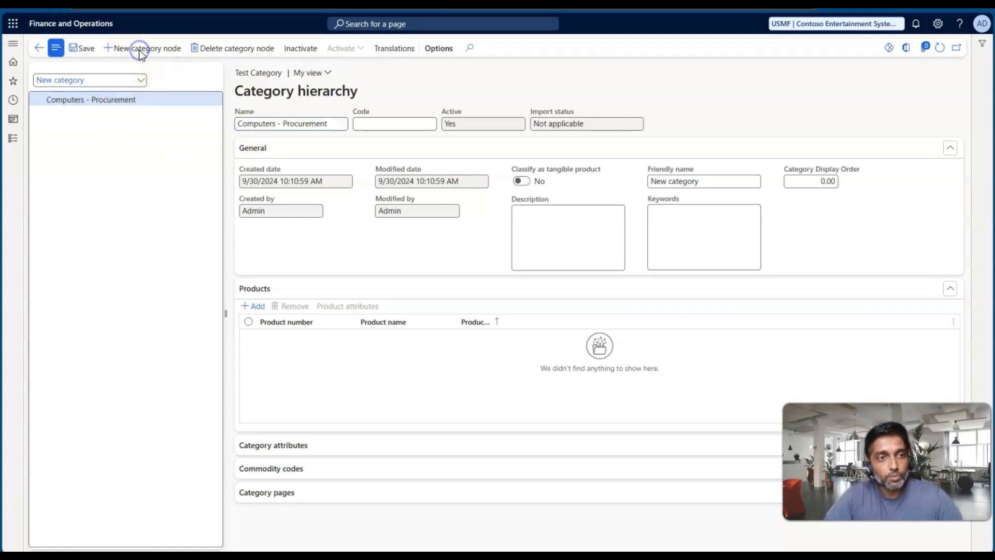
{"action": "left_click", "coordinate": [242, 124]}
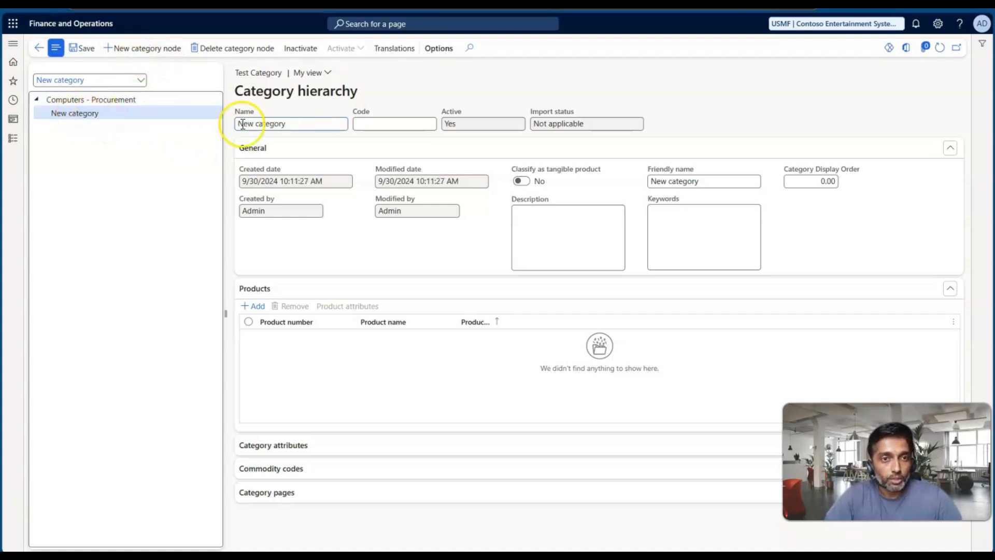
{"action": "left_click_drag", "start_coordinate": [291, 125], "coordinate": [218, 132]}
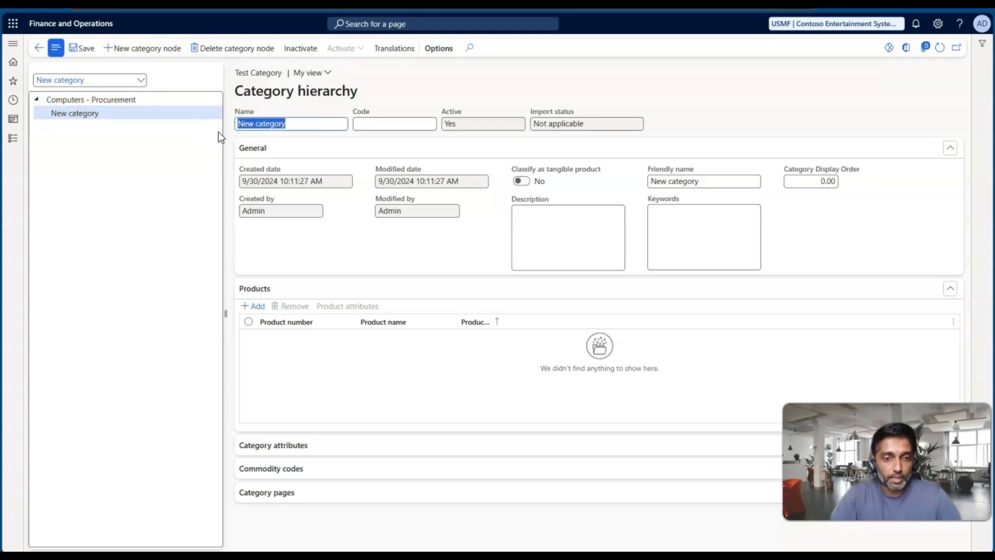
{"action": "type", "text": "Brand"}
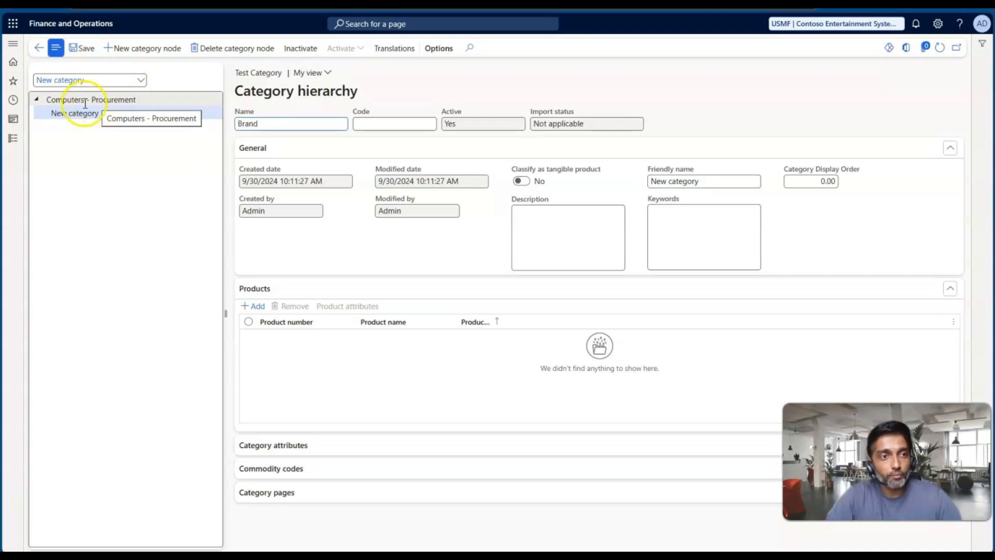
Add another category node under Computers - Procurement, name it "Storage" and save it
{"action": "left_click", "coordinate": [103, 102]}
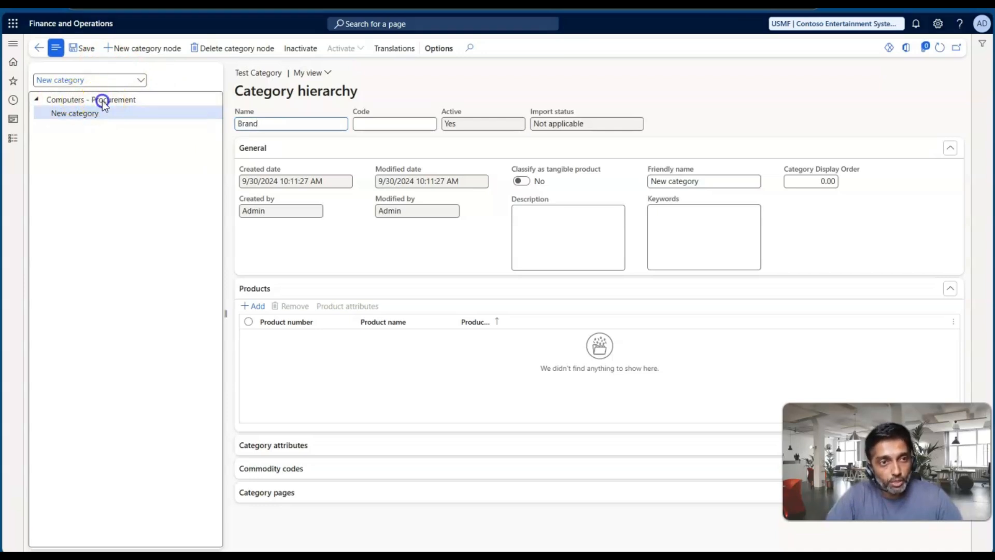
{"action": "left_click", "coordinate": [91, 101]}
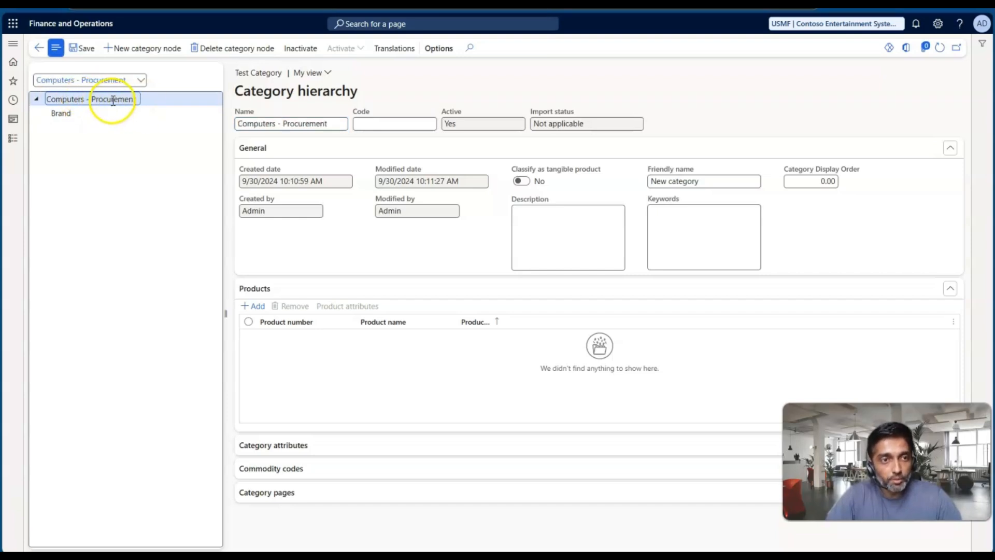
{"action": "left_click", "coordinate": [142, 51]}
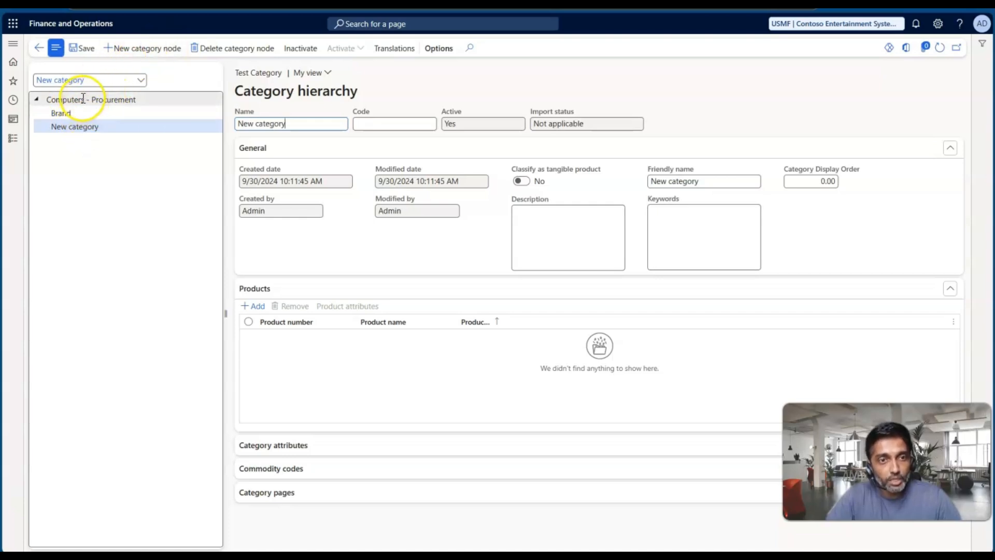
{"action": "left_click_drag", "start_coordinate": [289, 123], "coordinate": [239, 126]}
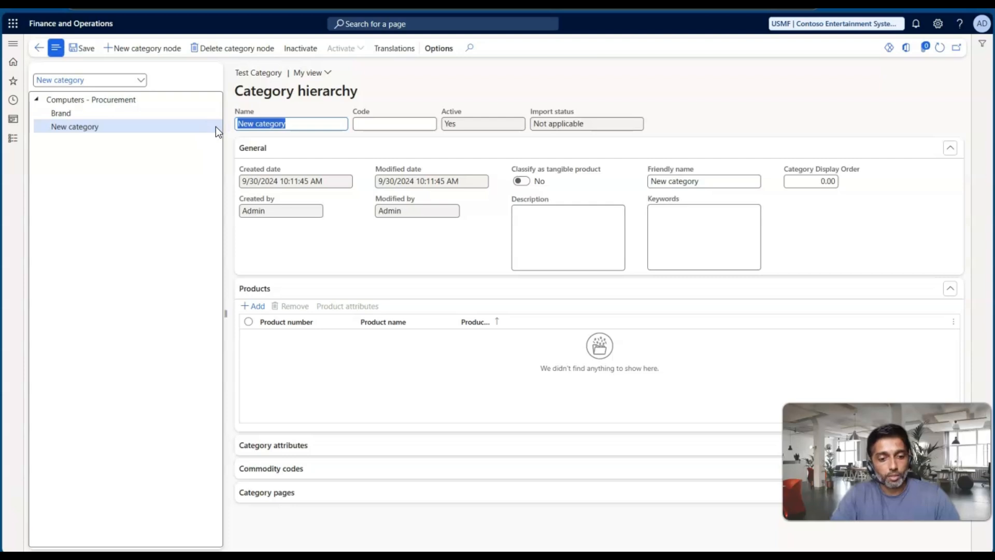
{"action": "type", "text": "Storage"}
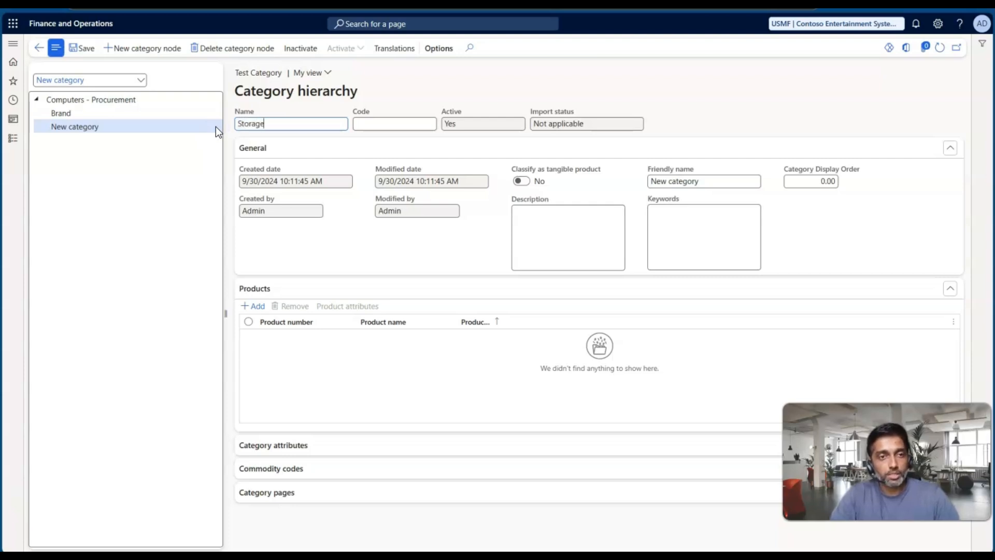
{"action": "left_click", "coordinate": [97, 54]}
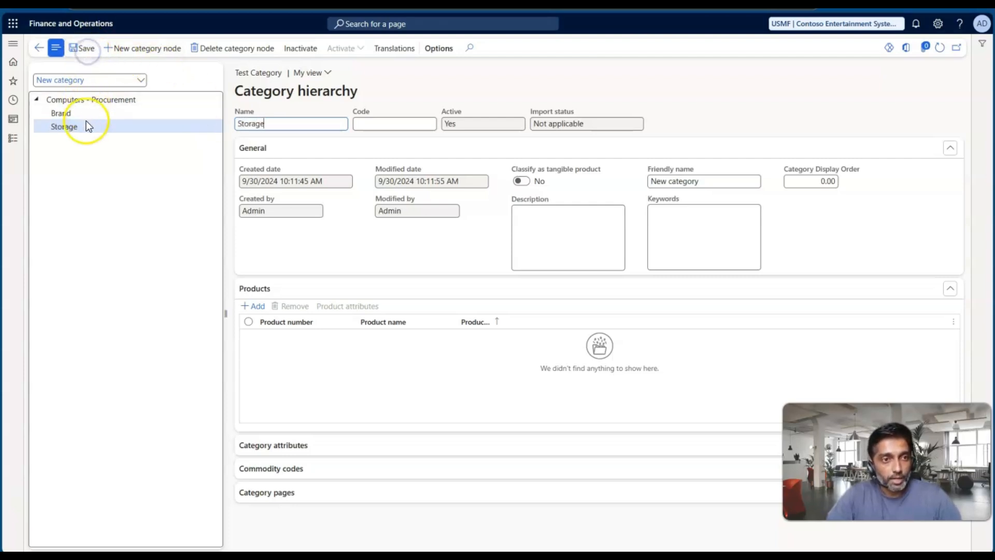
Add a category node named "Accessories" under Computers - Procurement and save the hierarchy
{"action": "left_click", "coordinate": [83, 99]}
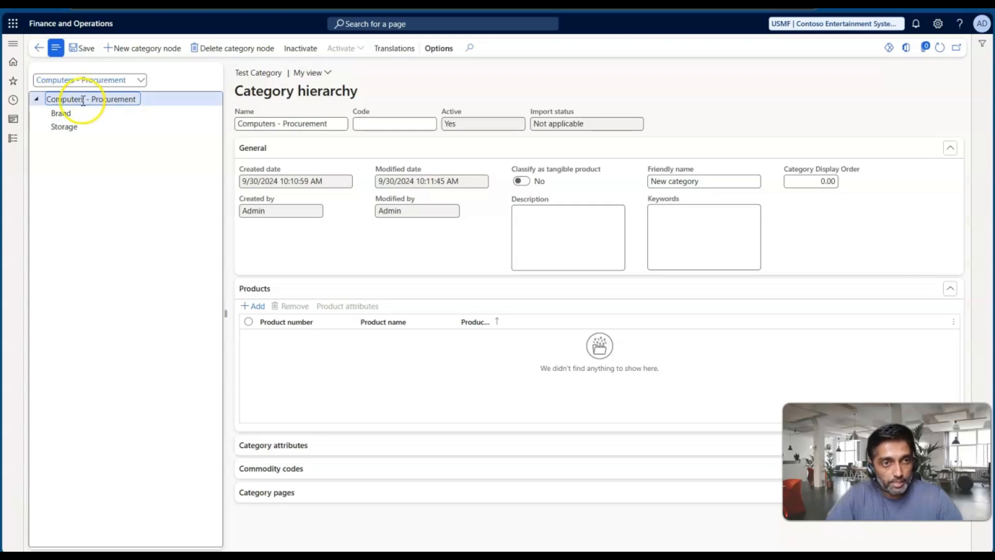
{"action": "left_click", "coordinate": [124, 48]}
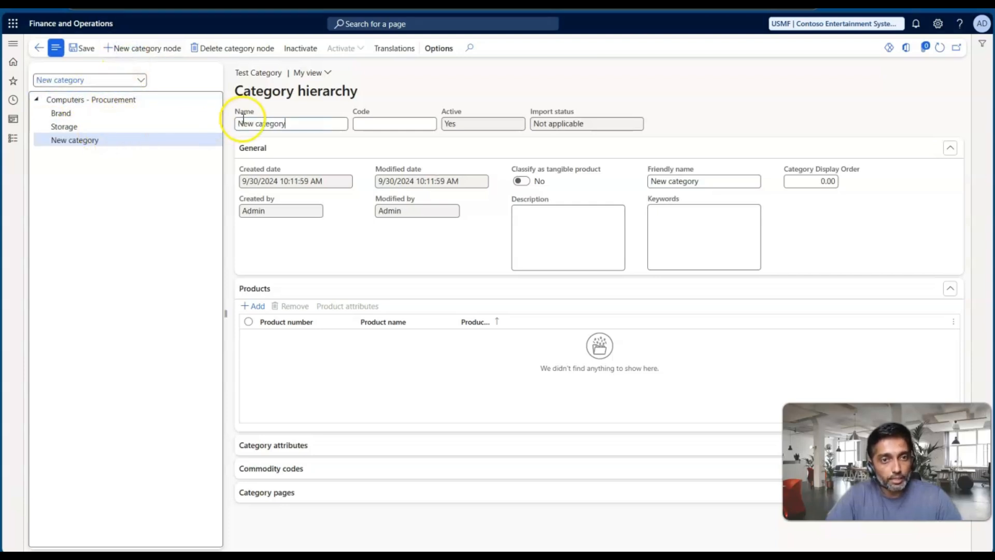
{"action": "left_click_drag", "start_coordinate": [303, 124], "coordinate": [227, 125]}
{"action": "type", "text": "Accessories"}
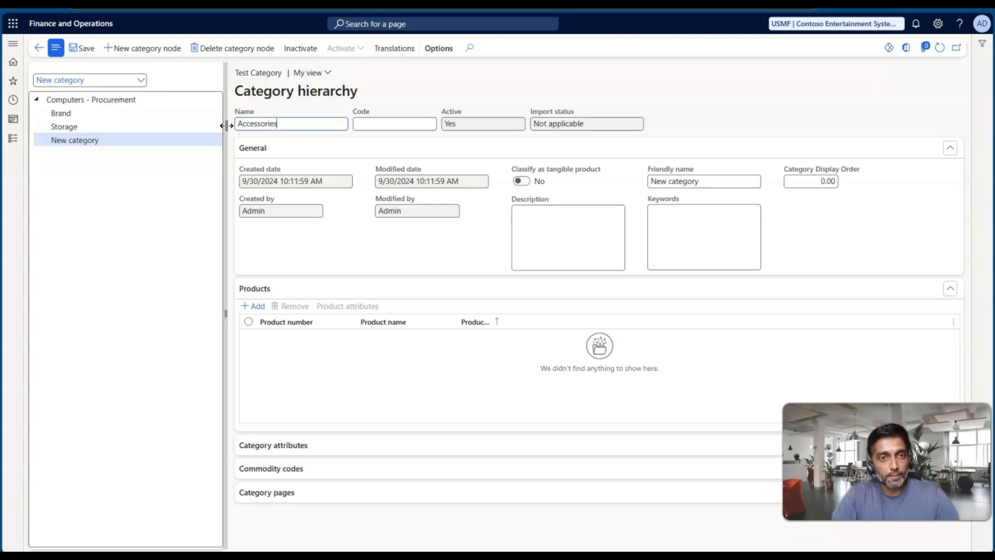
{"action": "left_click", "coordinate": [178, 142]}
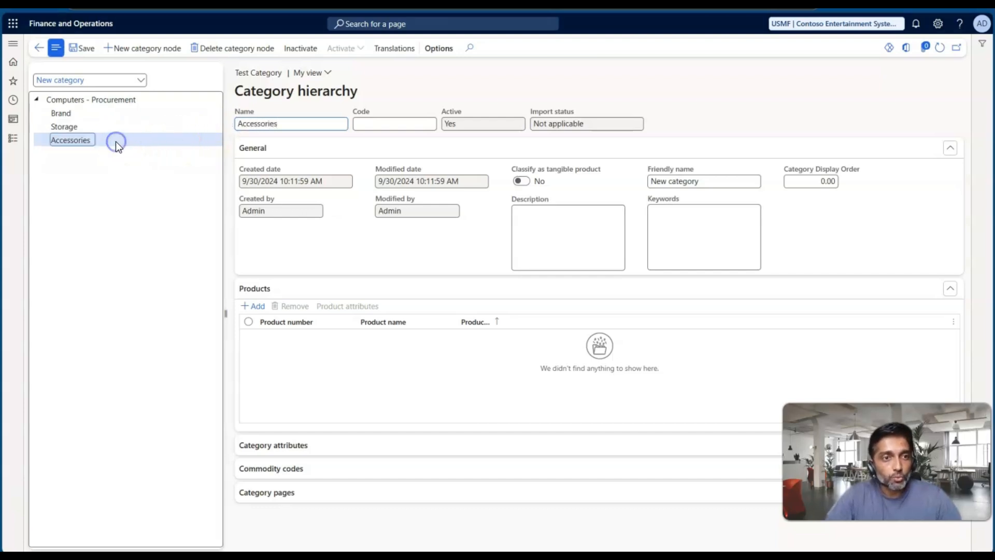
{"action": "left_click", "coordinate": [81, 55]}
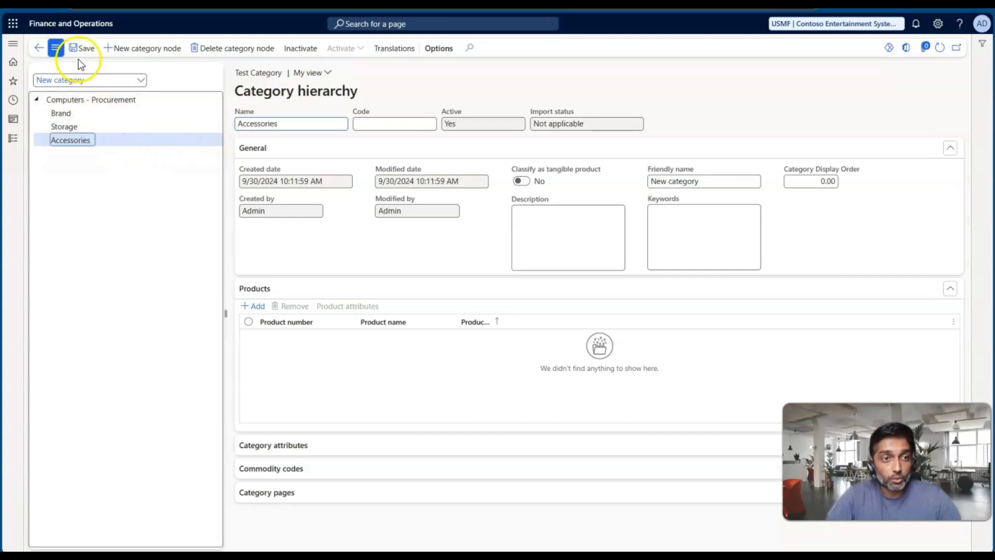
Add a category node under Brand and name it "Microsoft Surface"
{"action": "left_click", "coordinate": [65, 114]}
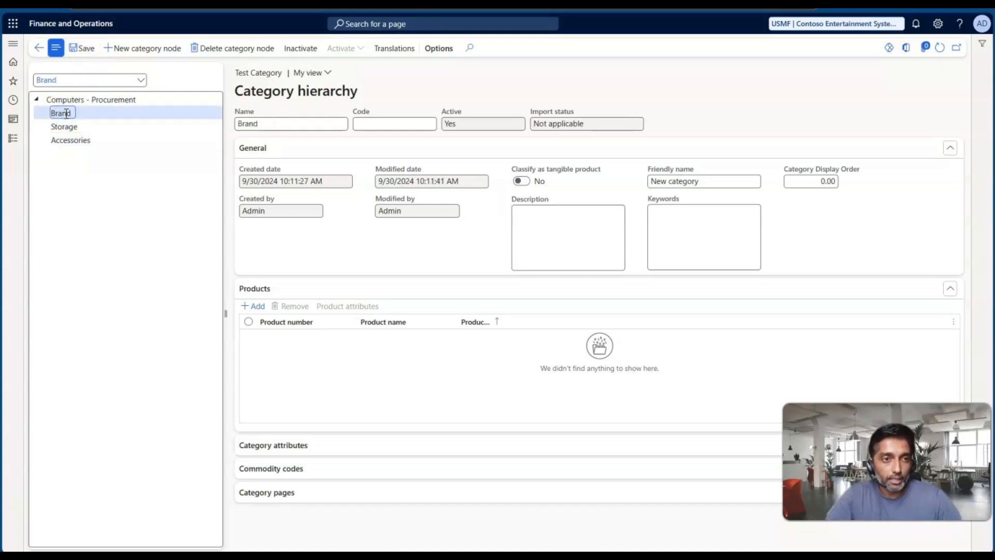
{"action": "left_click", "coordinate": [76, 116]}
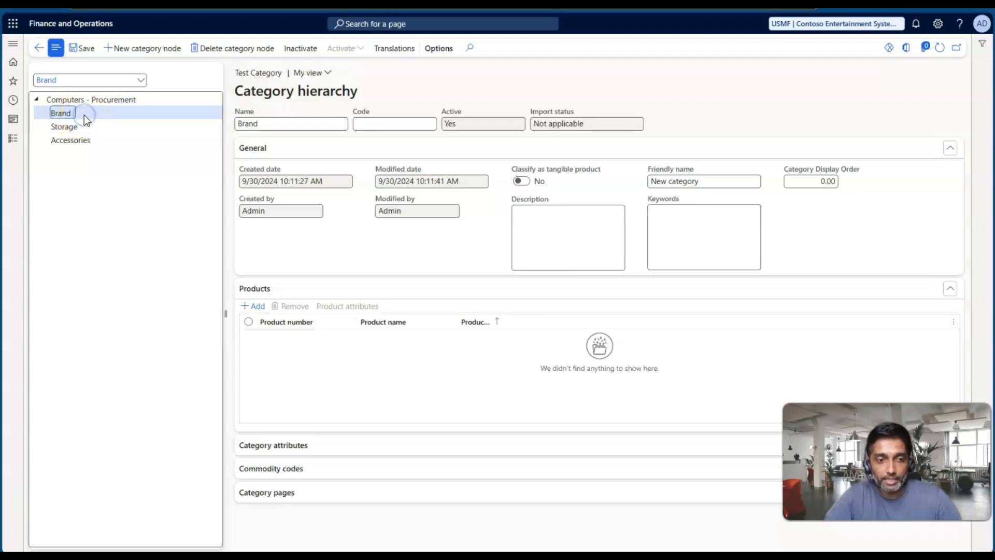
{"action": "left_click", "coordinate": [135, 51]}
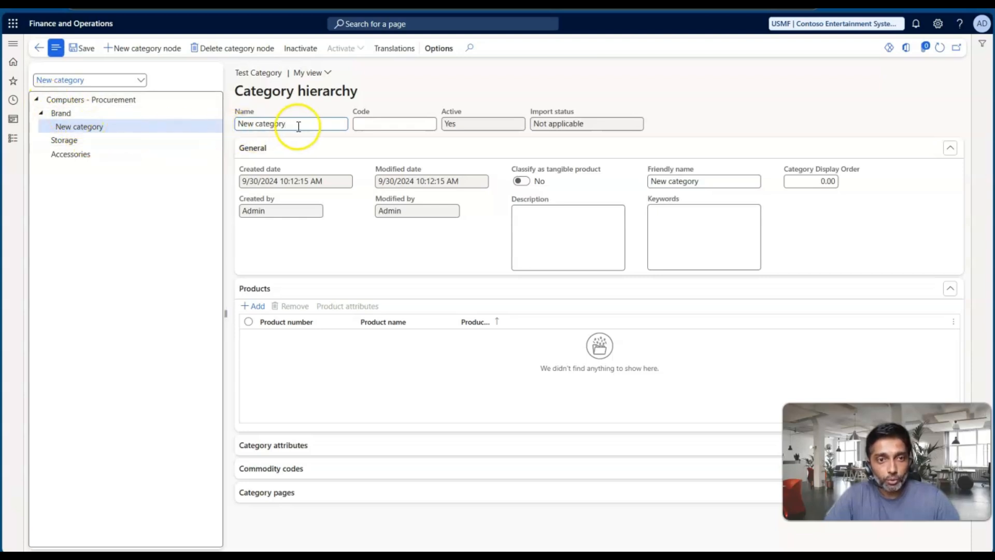
{"action": "left_click_drag", "start_coordinate": [292, 124], "coordinate": [231, 127]}
{"action": "type", "text": "Mic"}
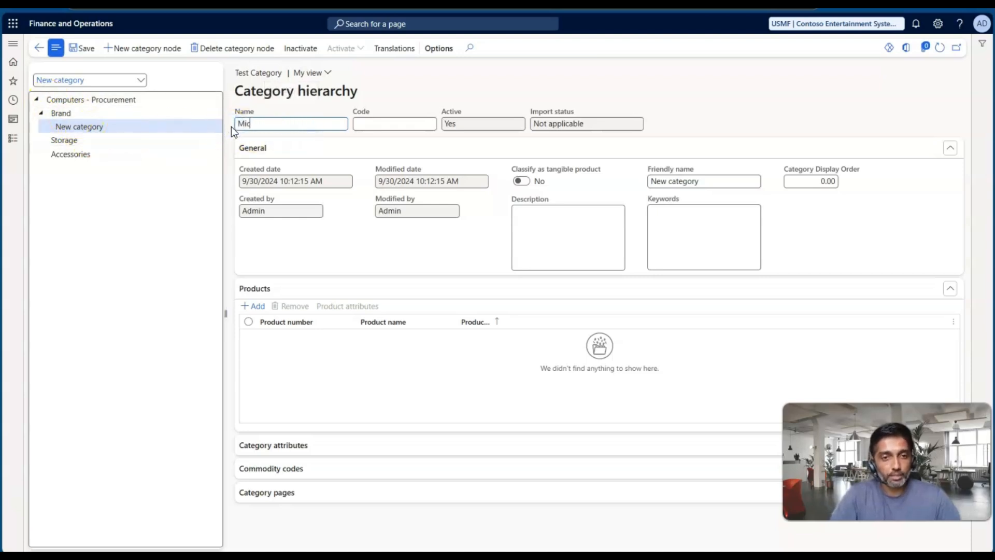
{"action": "type", "text": "rosoft "}
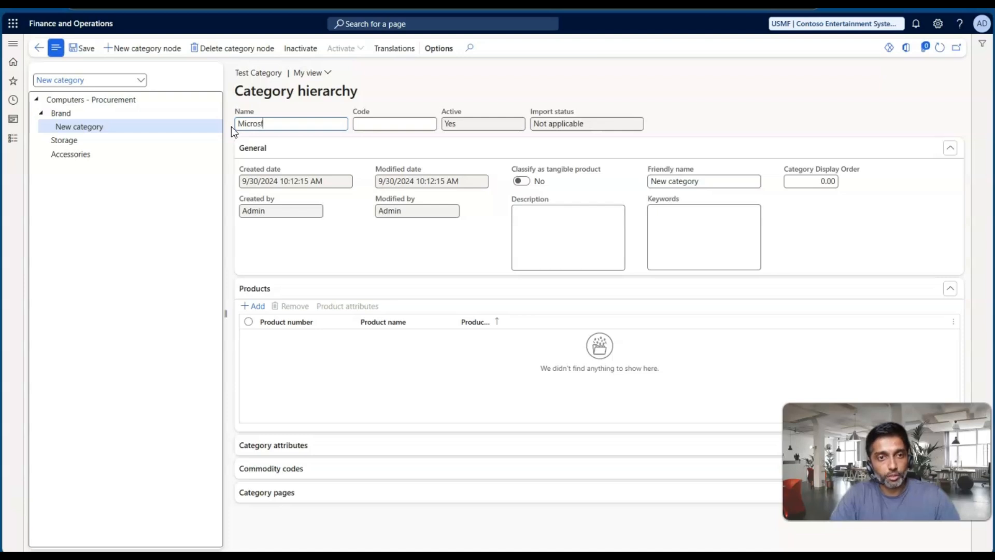
{"action": "type", "text": "Surface"}
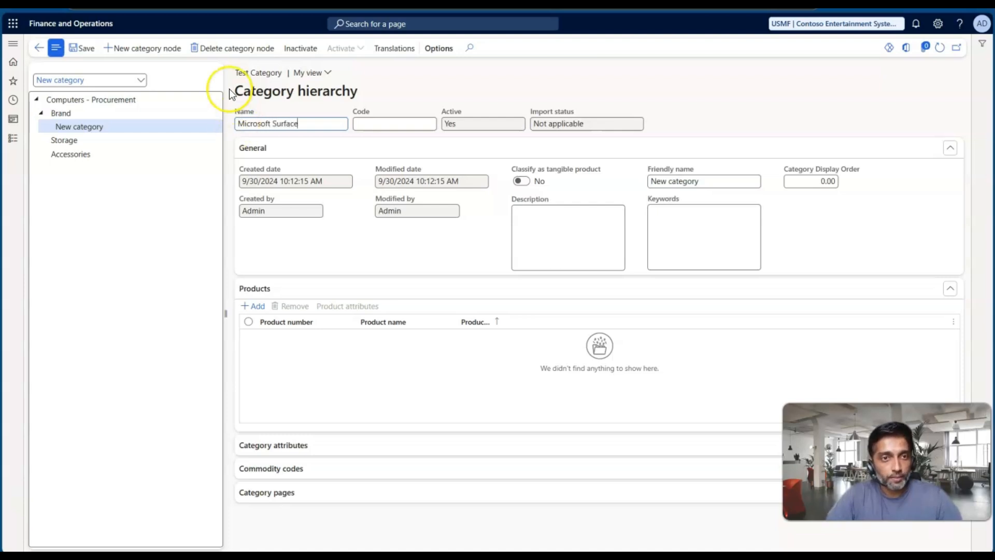
Add a category node under Brand, name it "Dell" and save it
{"action": "left_click", "coordinate": [76, 111]}
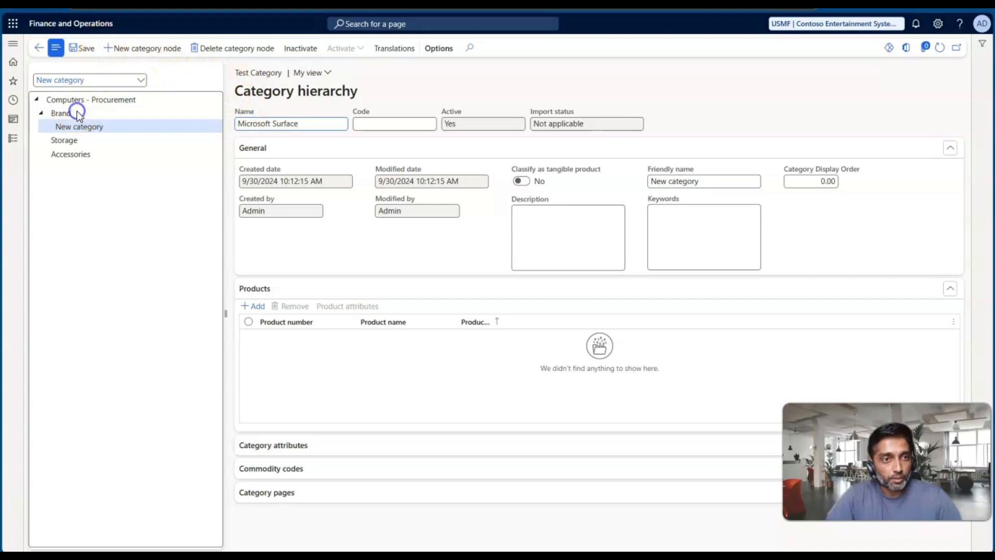
{"action": "left_click", "coordinate": [70, 113]}
{"action": "left_click", "coordinate": [72, 113]}
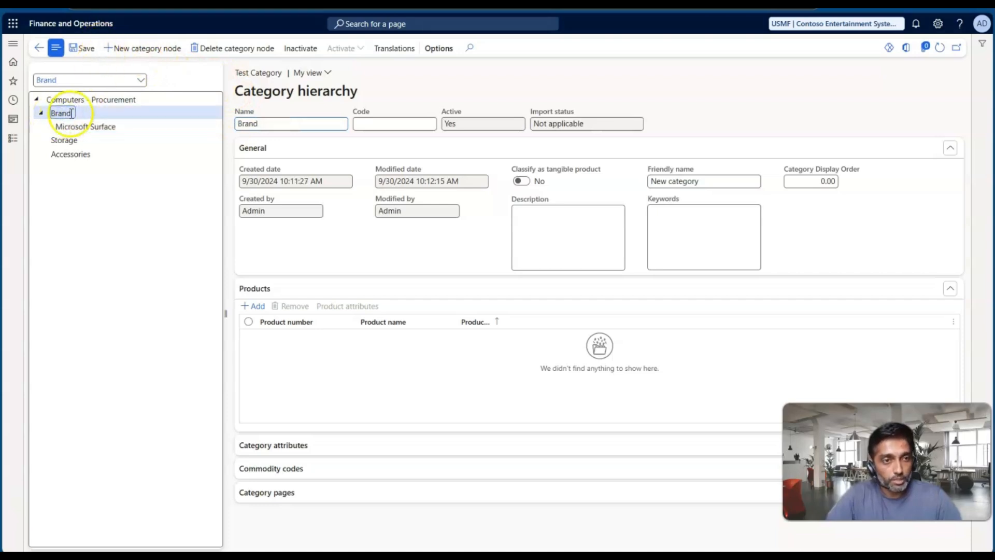
{"action": "left_click", "coordinate": [145, 48]}
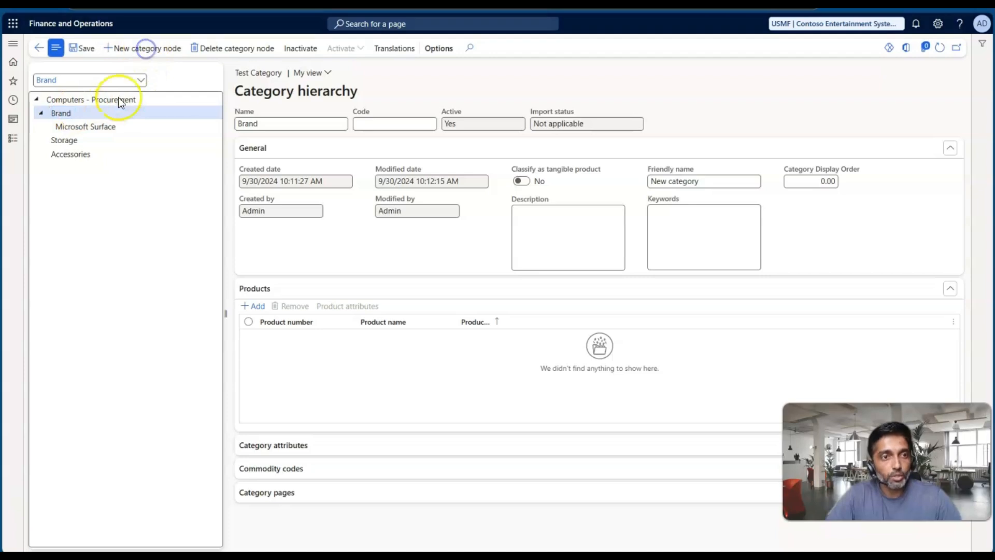
{"action": "left_click_drag", "start_coordinate": [293, 126], "coordinate": [216, 130]}
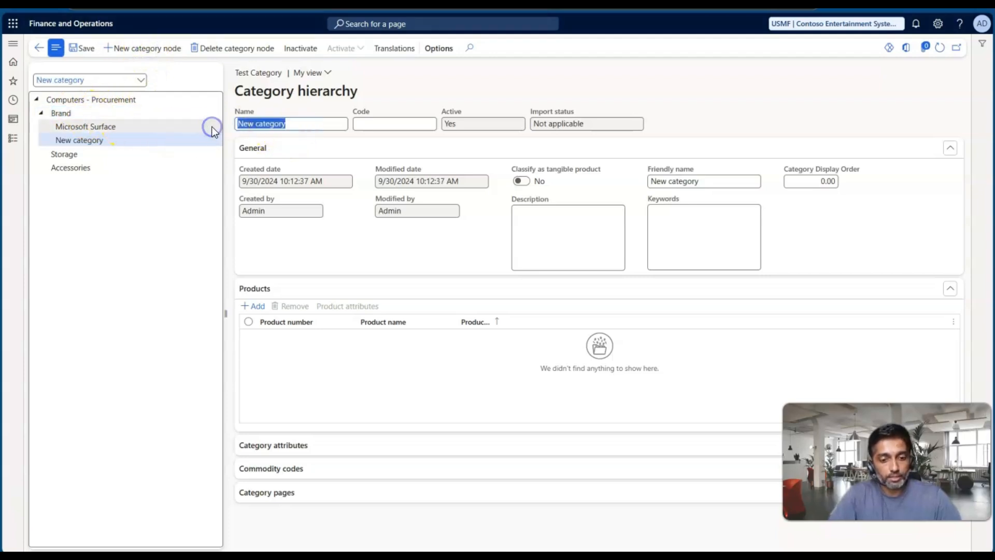
{"action": "type", "text": "Dell"}
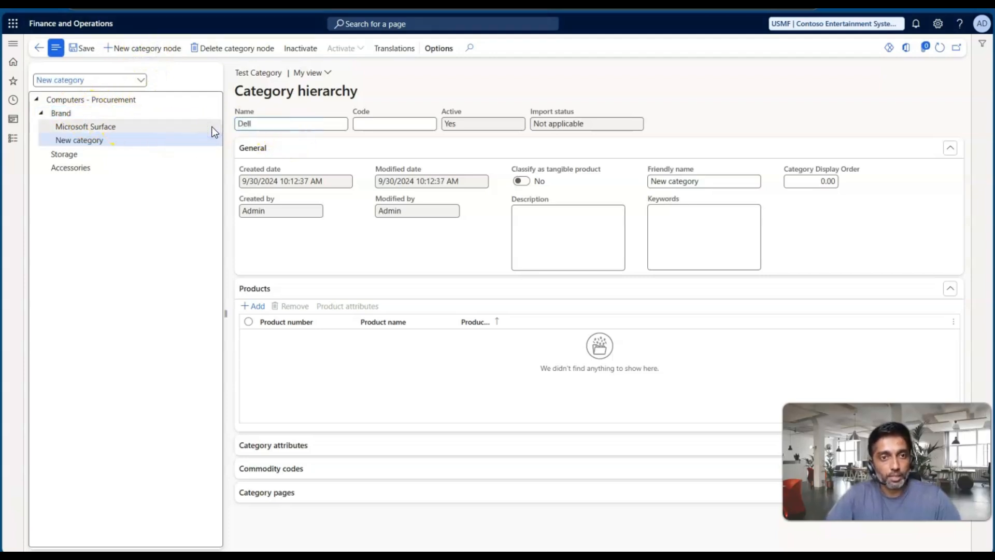
{"action": "left_click", "coordinate": [77, 49]}
Add a category node under Storage, name it "128 GB" and save it
{"action": "left_click", "coordinate": [63, 154]}
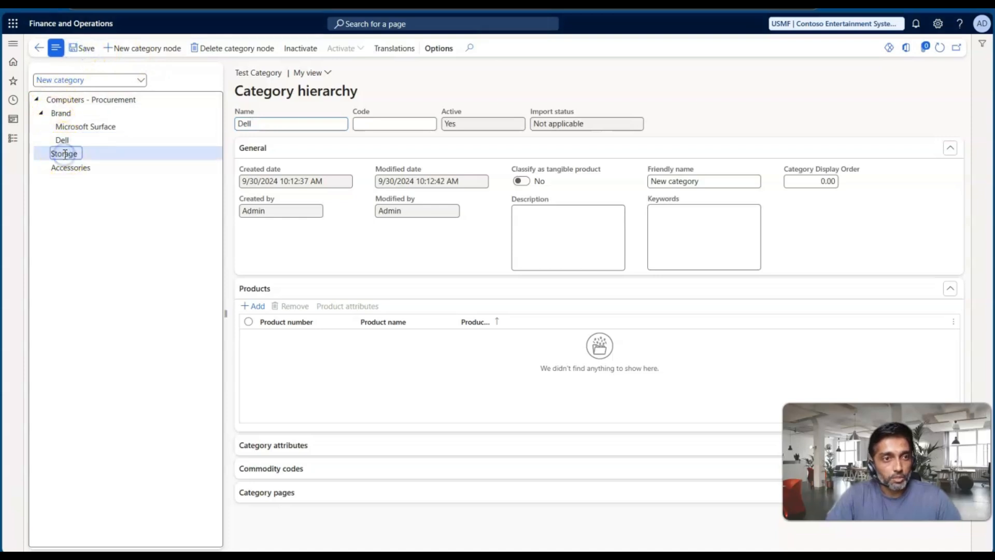
{"action": "left_click", "coordinate": [130, 49]}
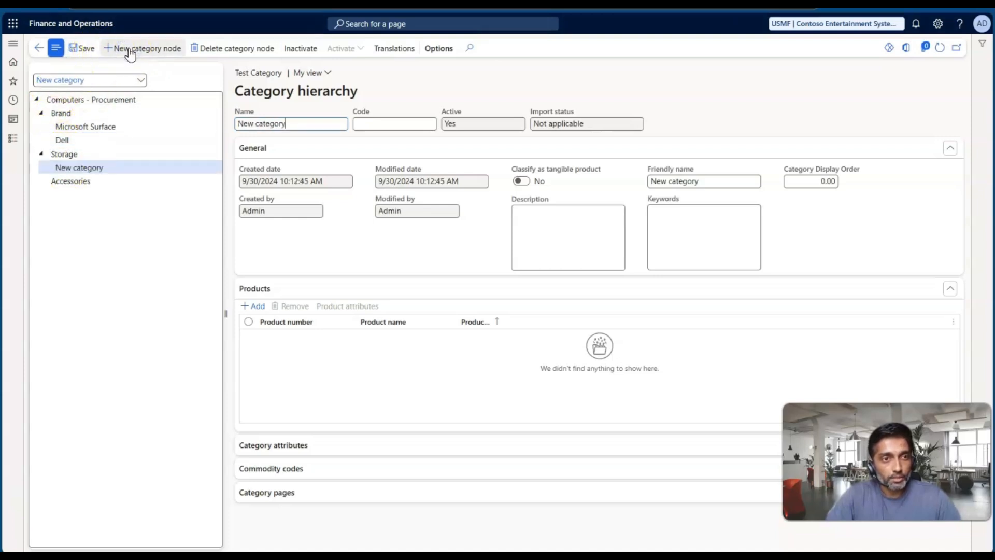
{"action": "left_click_drag", "start_coordinate": [296, 126], "coordinate": [221, 126]}
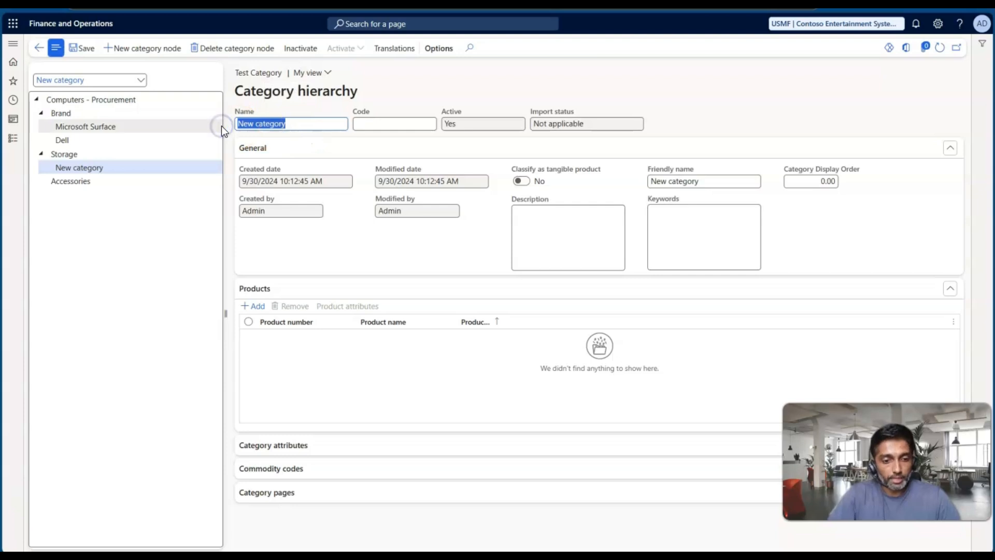
{"action": "type", "text": "128 "}
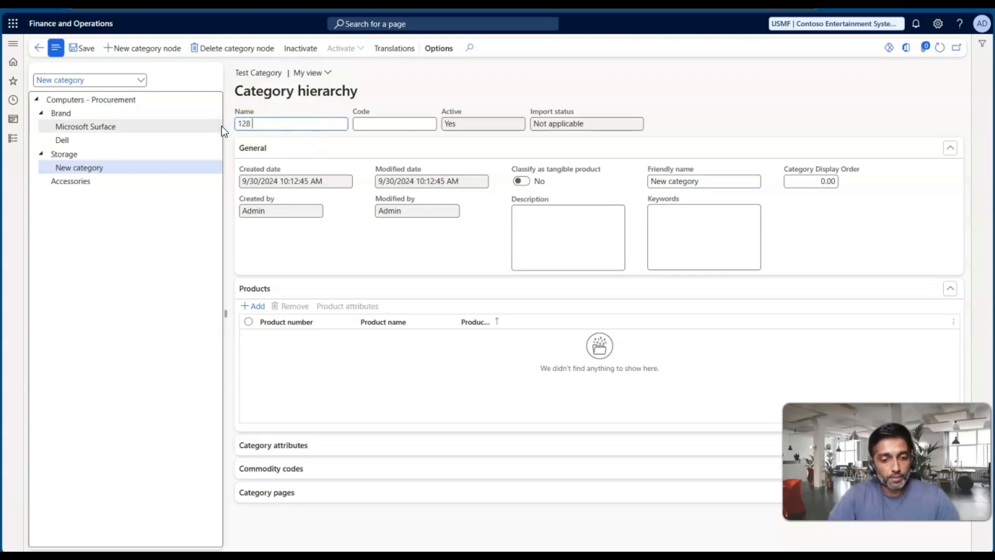
{"action": "type", "text": "GB"}
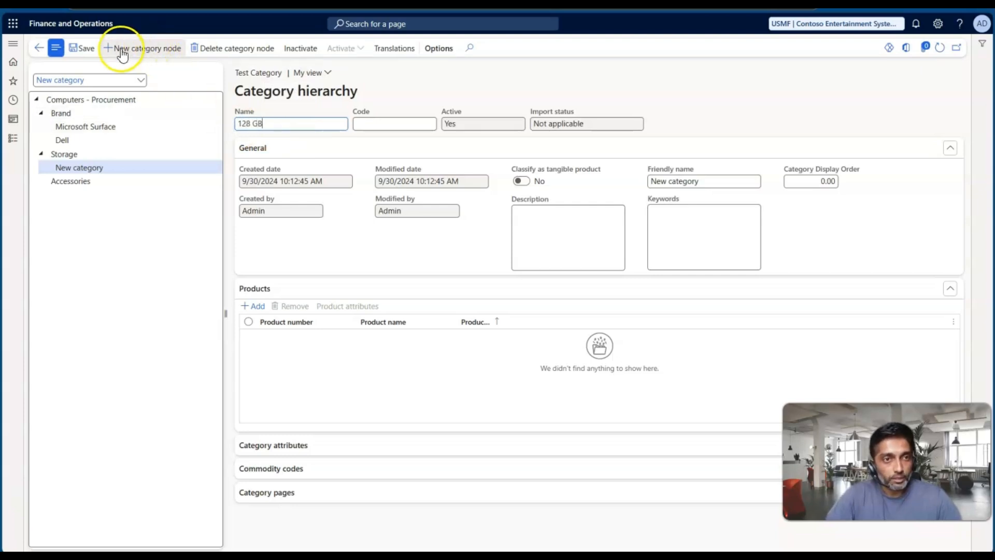
{"action": "left_click", "coordinate": [89, 50]}
Add a second category node under Storage, name it "500 GB" and save it
{"action": "left_click", "coordinate": [77, 154]}
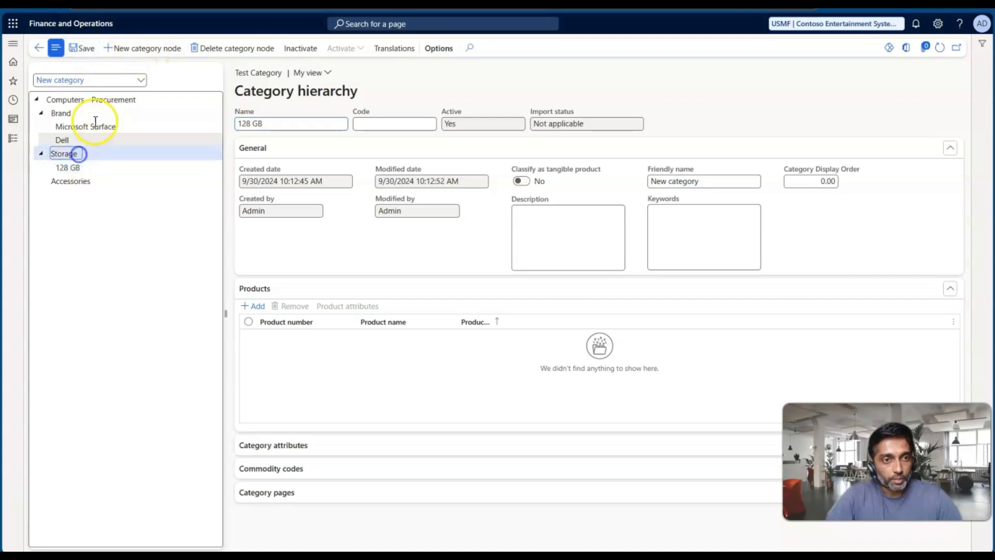
{"action": "left_click", "coordinate": [125, 49]}
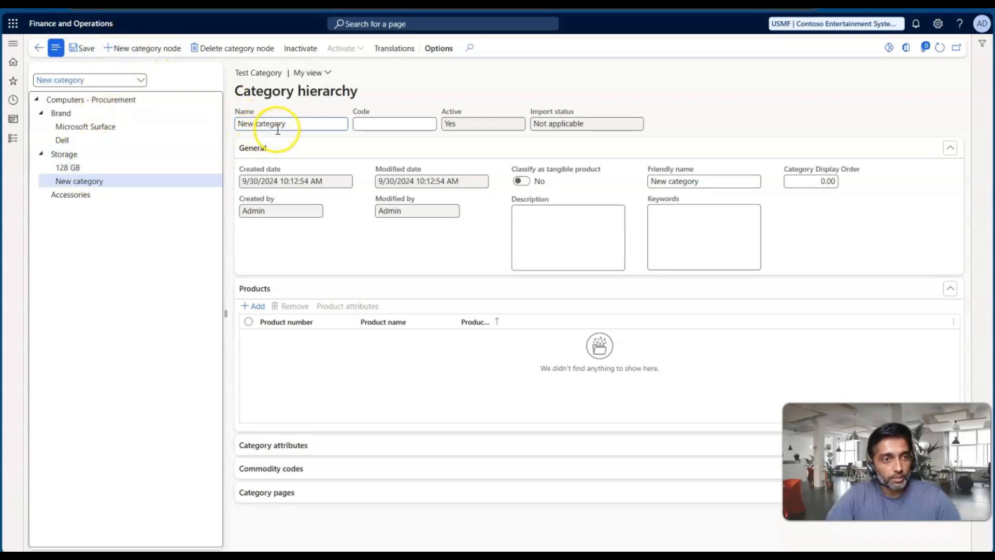
{"action": "left_click_drag", "start_coordinate": [286, 125], "coordinate": [212, 129]}
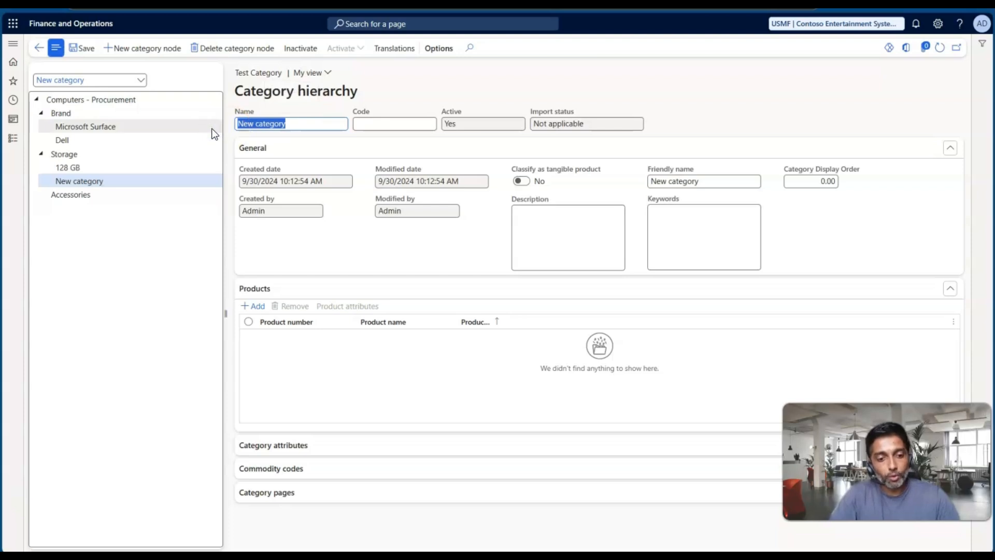
{"action": "type", "text": "%"}
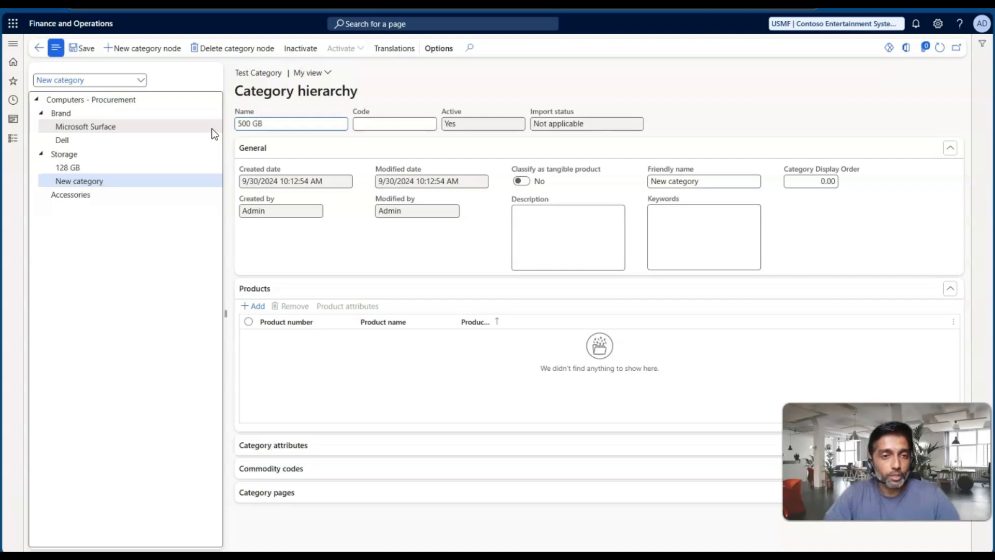
{"action": "left_click", "coordinate": [160, 74]}
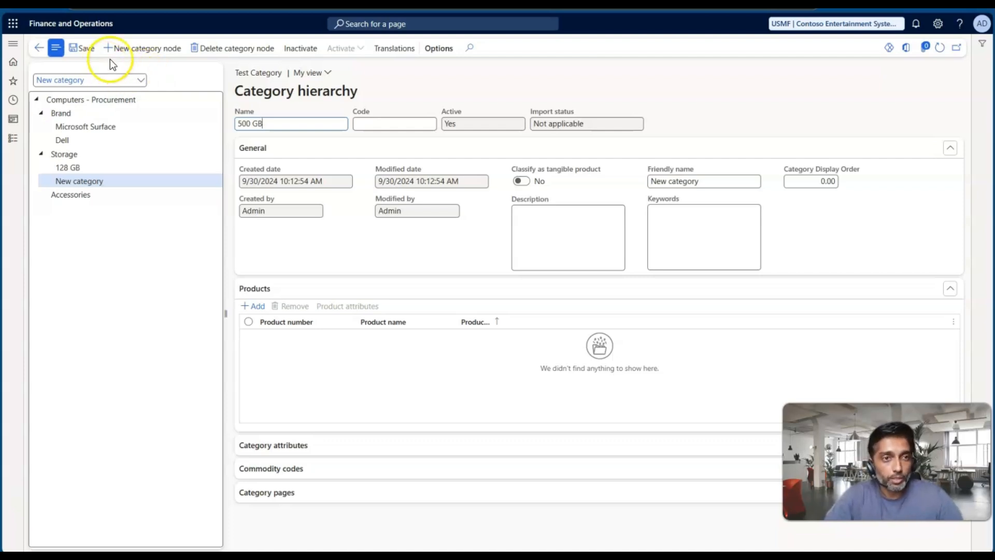
{"action": "left_click", "coordinate": [83, 48]}
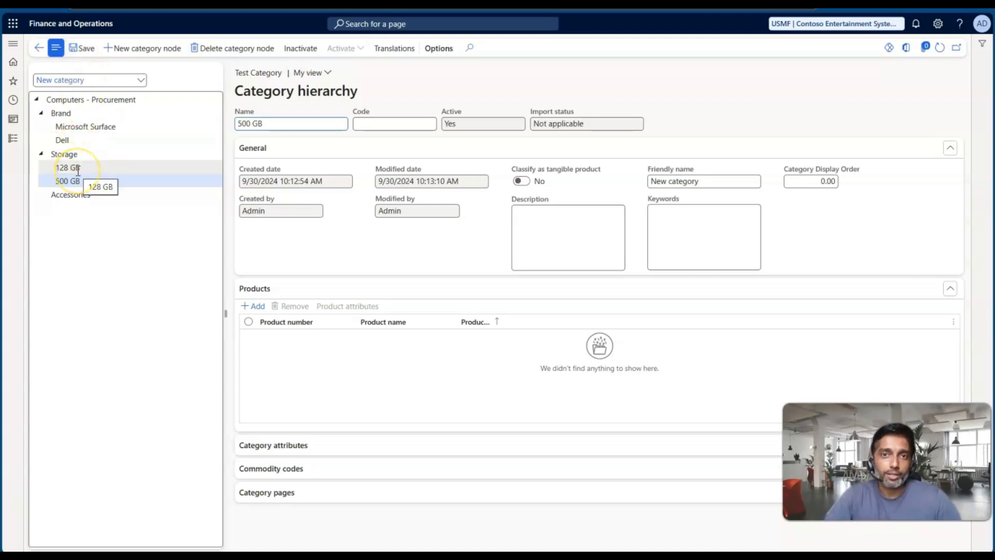
Start adding products to the Accessories category and filter the available products to product numbers beginning with "c00"
{"action": "left_click", "coordinate": [79, 195]}
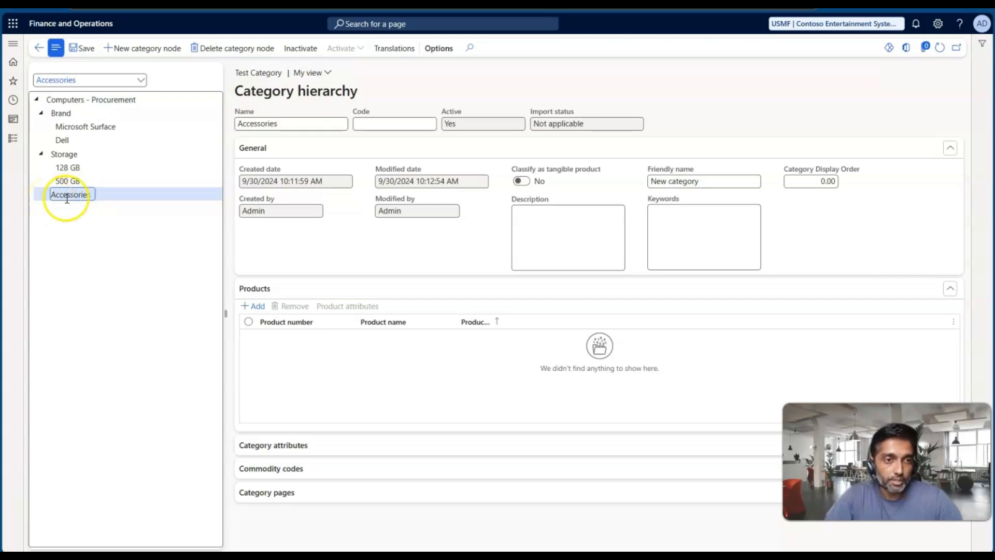
{"action": "left_click", "coordinate": [257, 310]}
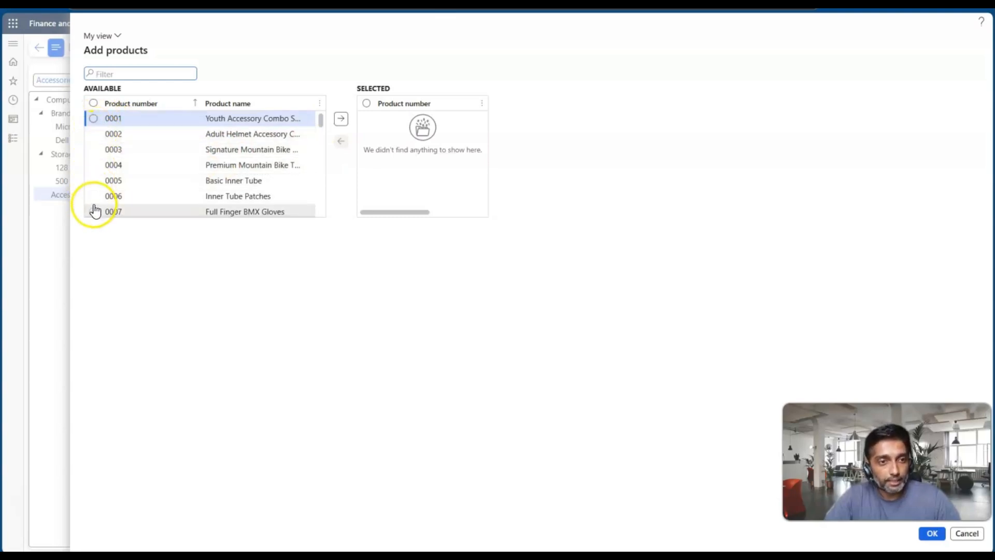
{"action": "left_click", "coordinate": [149, 105]}
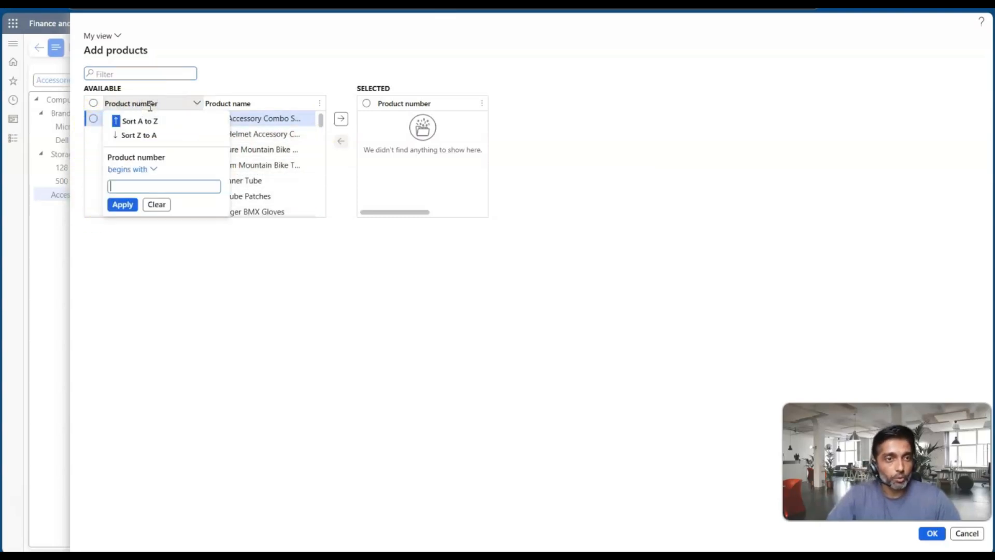
{"action": "type", "text": "c00"}
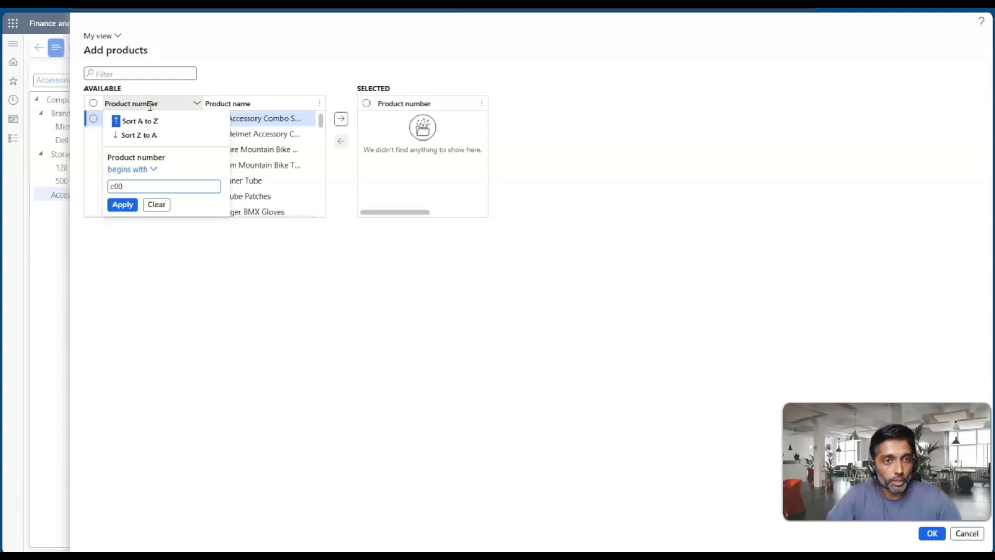
{"action": "left_click", "coordinate": [119, 204]}
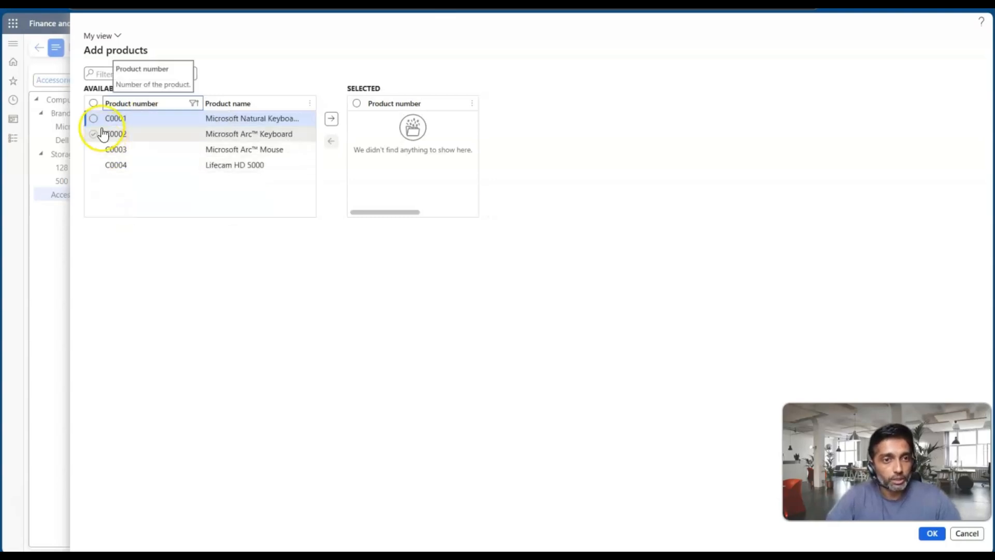
Assign products C0001, C0002, C0003 and C0004 to the Accessories category and confirm the selection
{"action": "left_click", "coordinate": [94, 119]}
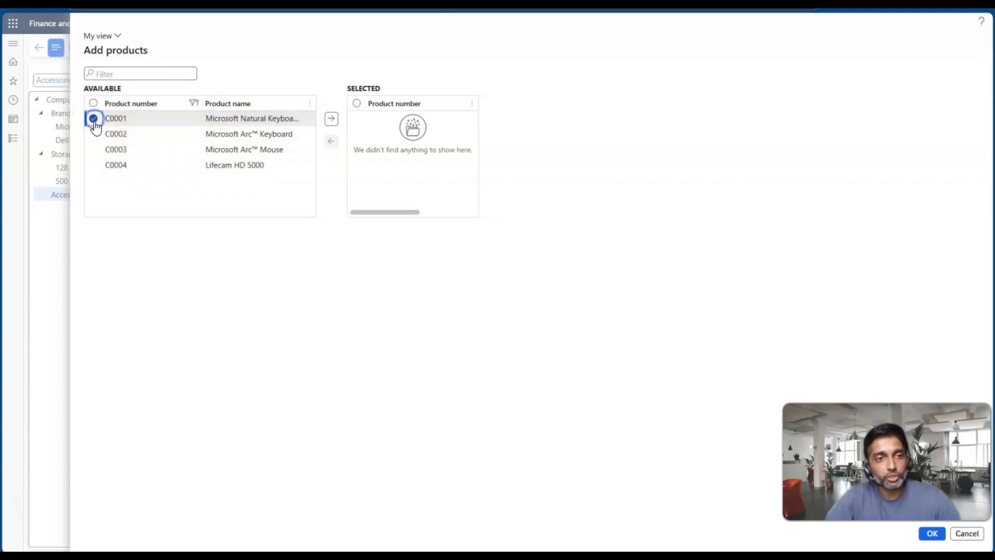
{"action": "left_click", "coordinate": [94, 133]}
{"action": "left_click", "coordinate": [94, 150]}
{"action": "left_click", "coordinate": [94, 165]}
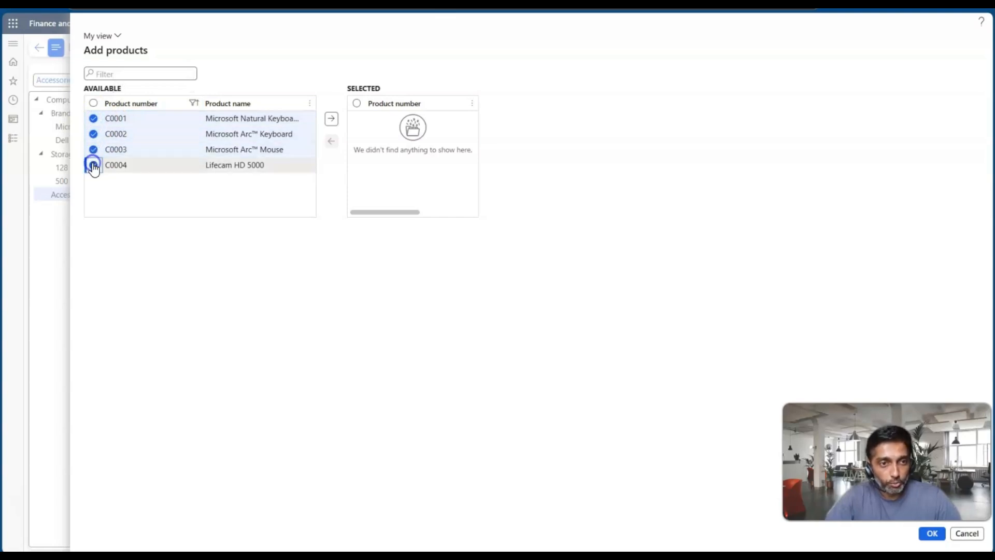
{"action": "left_click", "coordinate": [330, 123]}
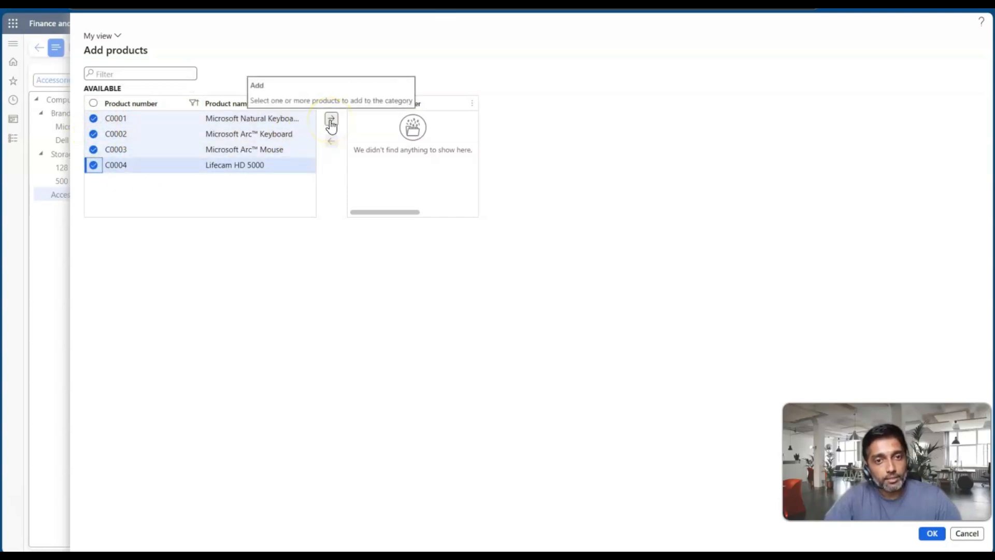
{"action": "left_click", "coordinate": [332, 122]}
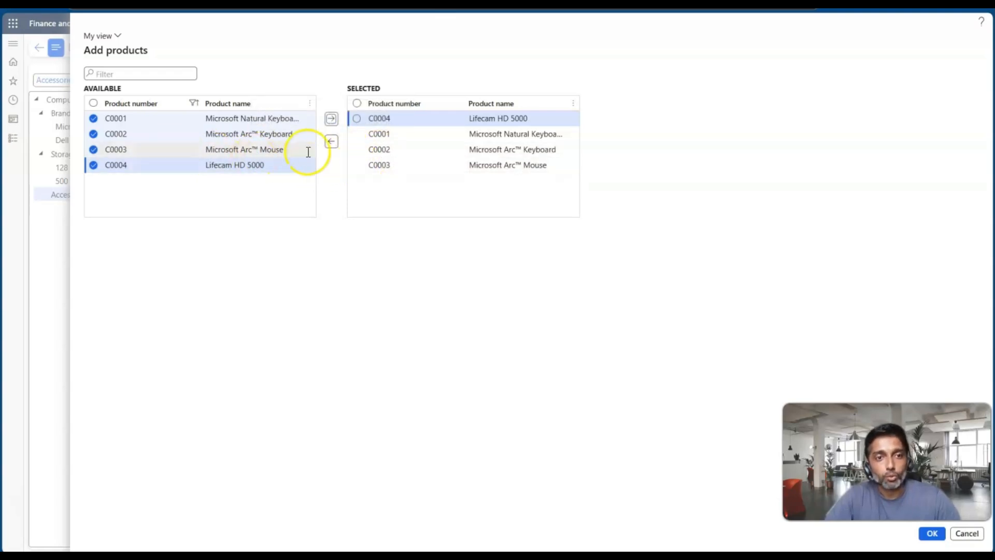
{"action": "left_click", "coordinate": [358, 105]}
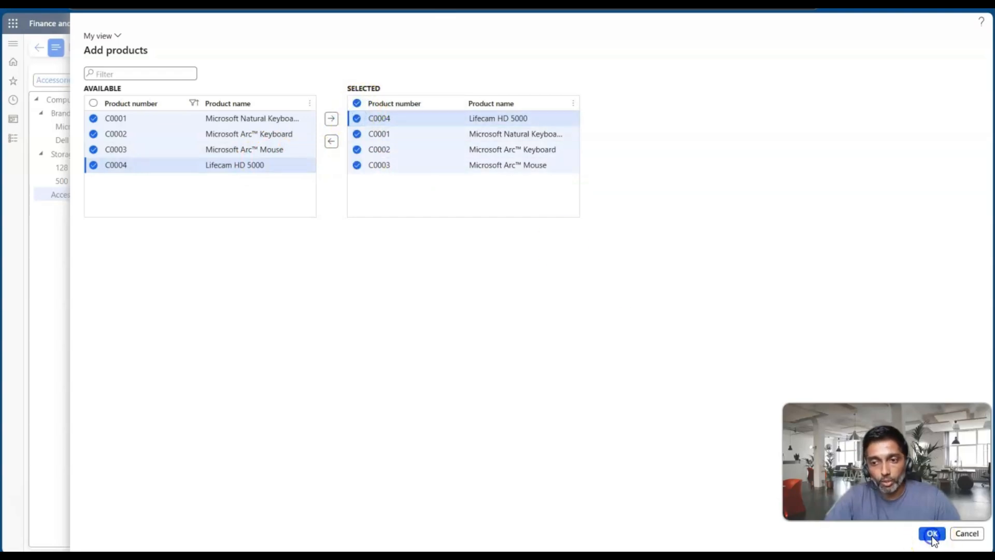
{"action": "key", "text": "Return"}
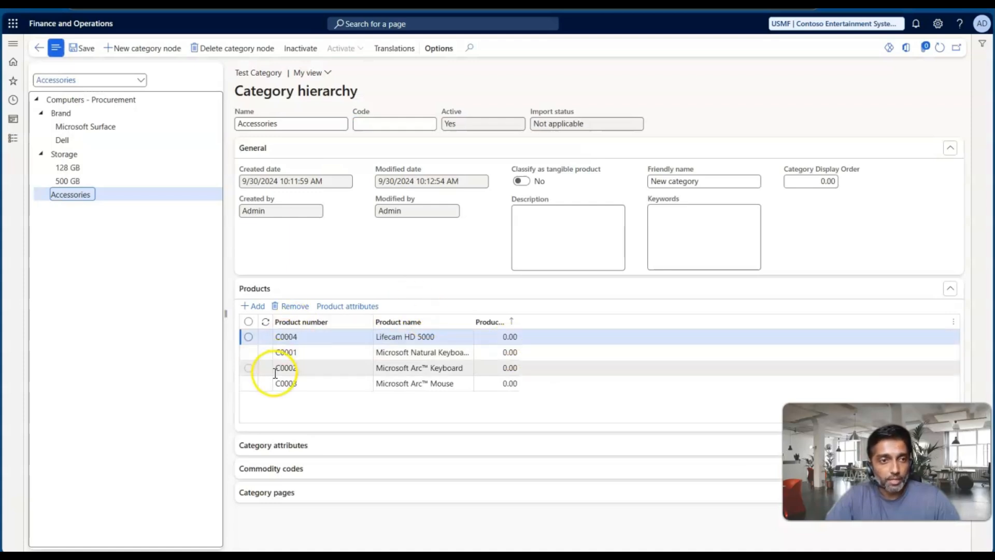
{"action": "left_click", "coordinate": [81, 199]}
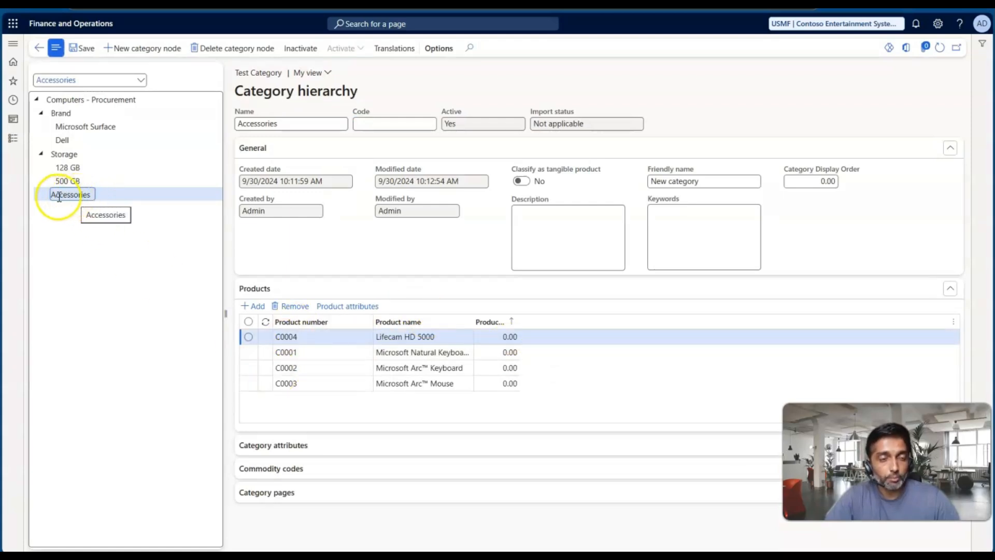
{"action": "left_click", "coordinate": [75, 170]}
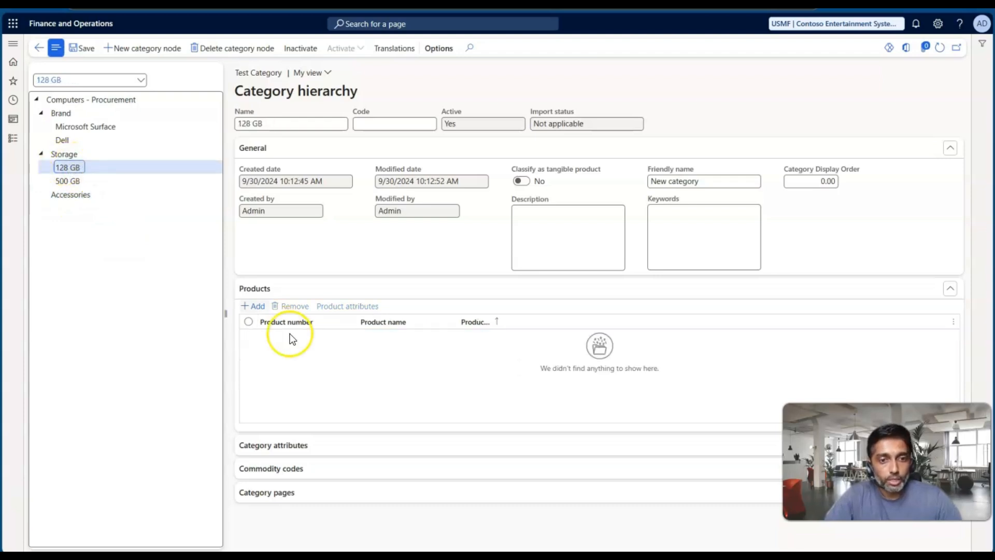
{"action": "left_click", "coordinate": [255, 305]}
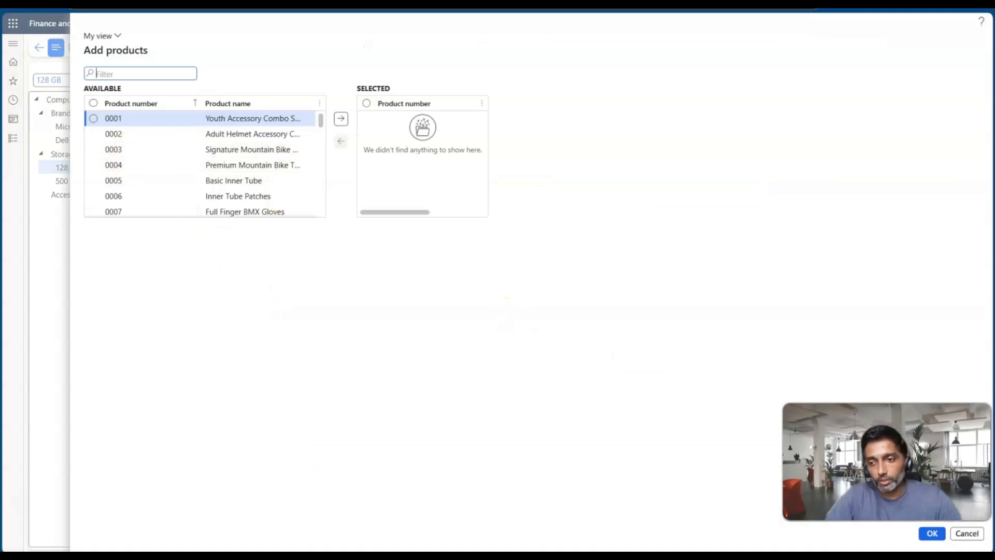
{"action": "left_click", "coordinate": [965, 534]}
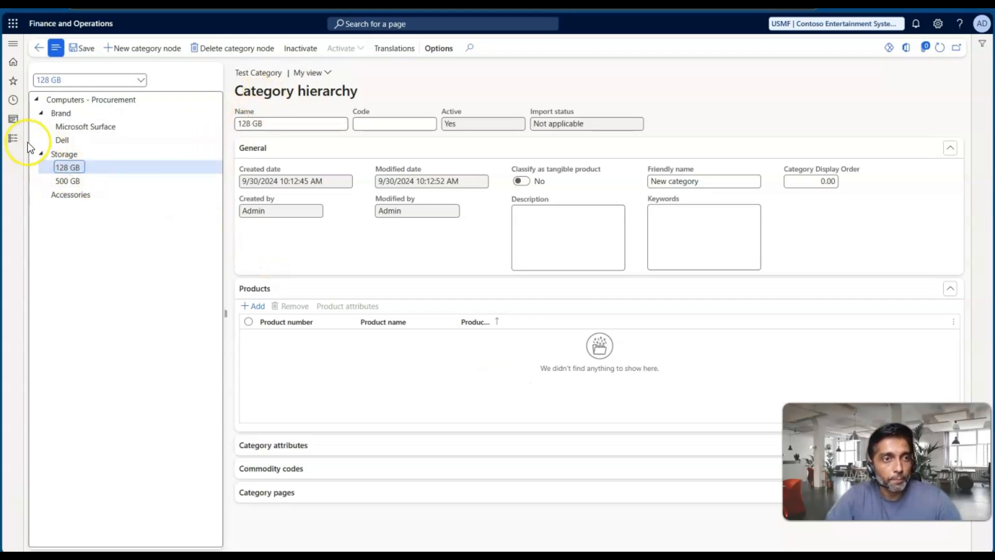
Open the product categories of released product 1000, Surface Pro 128 GB, from the Product information management module
{"action": "left_click", "coordinate": [15, 146]}
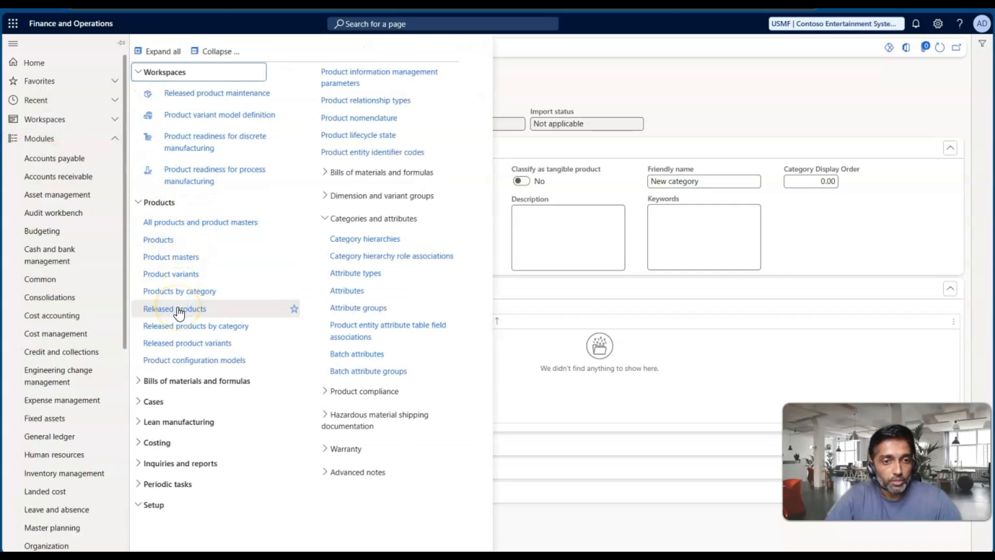
{"action": "left_click", "coordinate": [178, 310]}
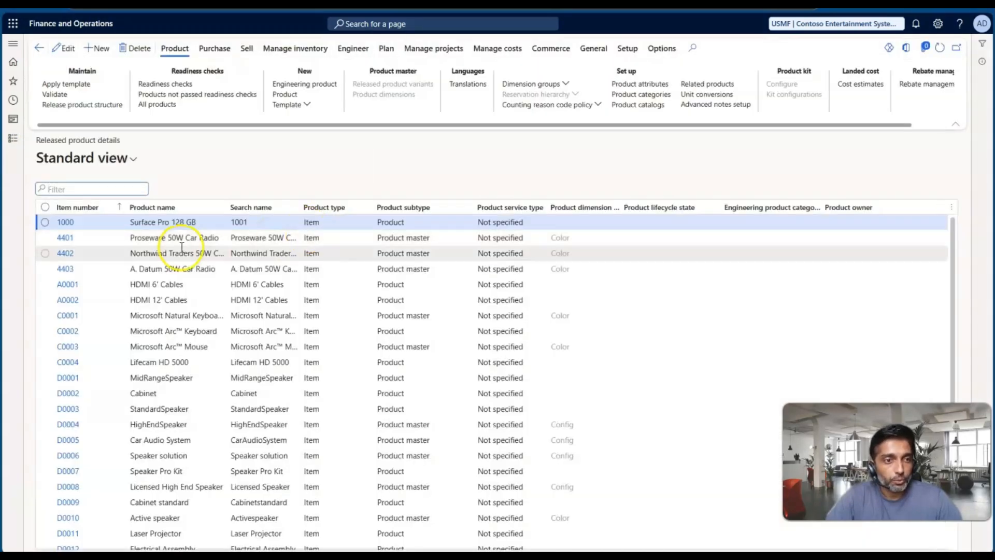
{"action": "left_click", "coordinate": [156, 223]}
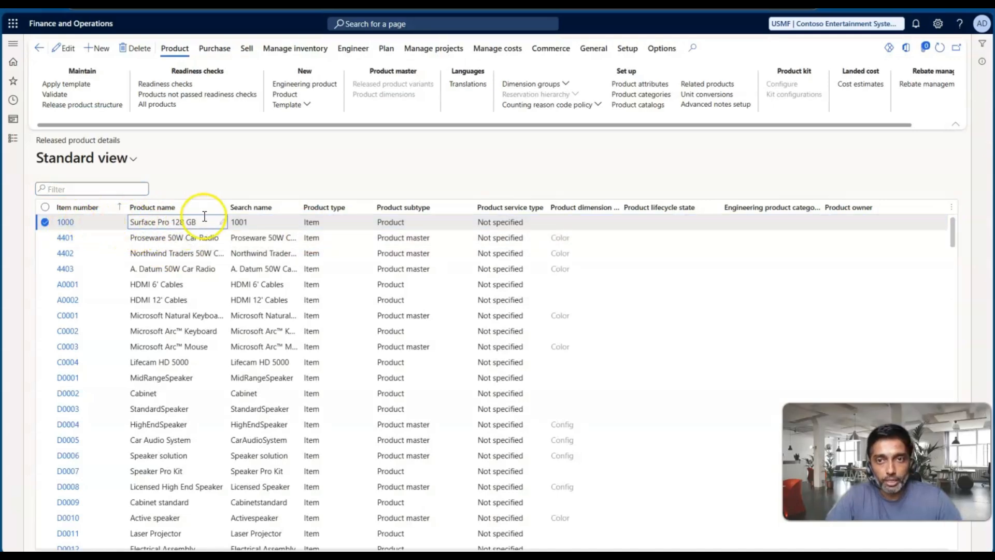
{"action": "left_click", "coordinate": [635, 97]}
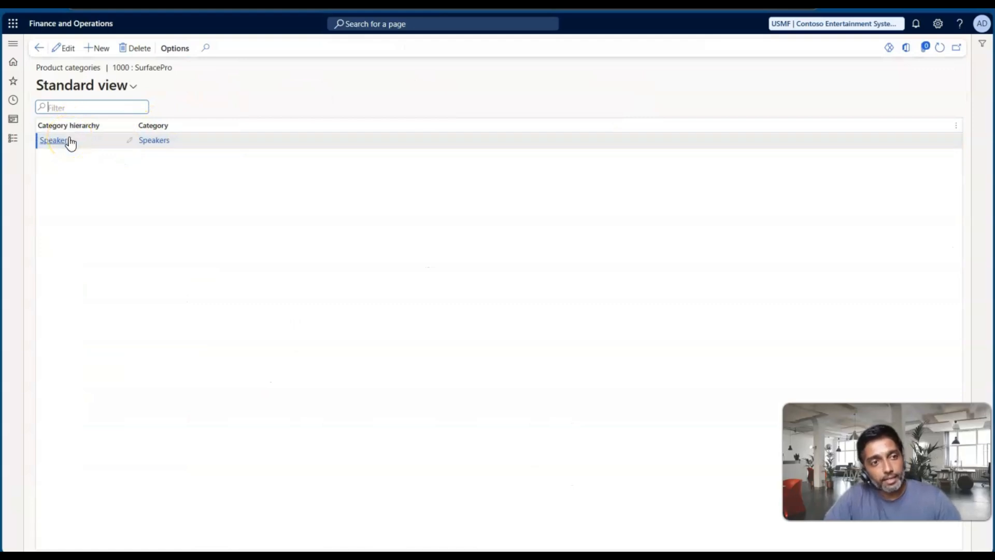
Add a product category record for product 1000 with hierarchy Test Category and category 128 GB under Storage, and save it
{"action": "left_click", "coordinate": [103, 48]}
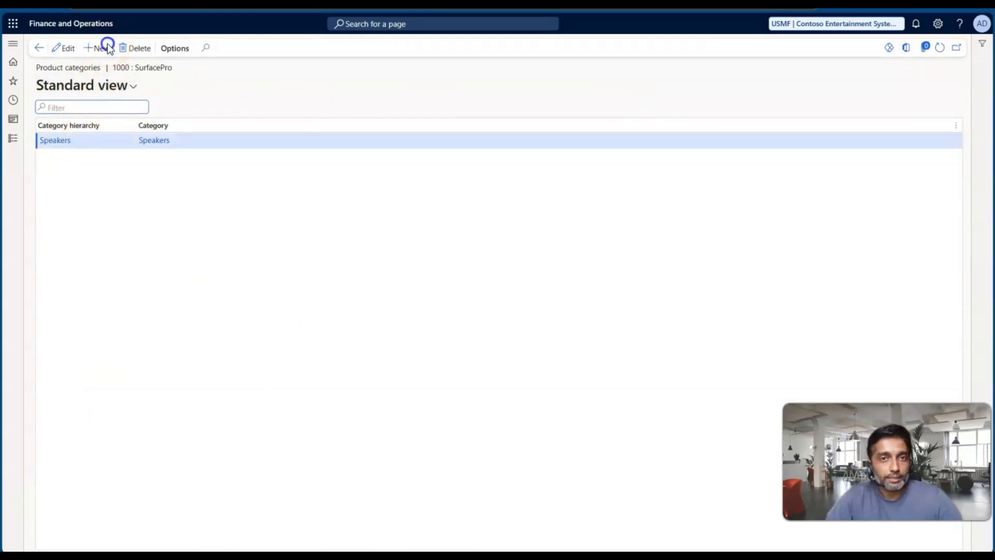
{"action": "left_click", "coordinate": [145, 138]}
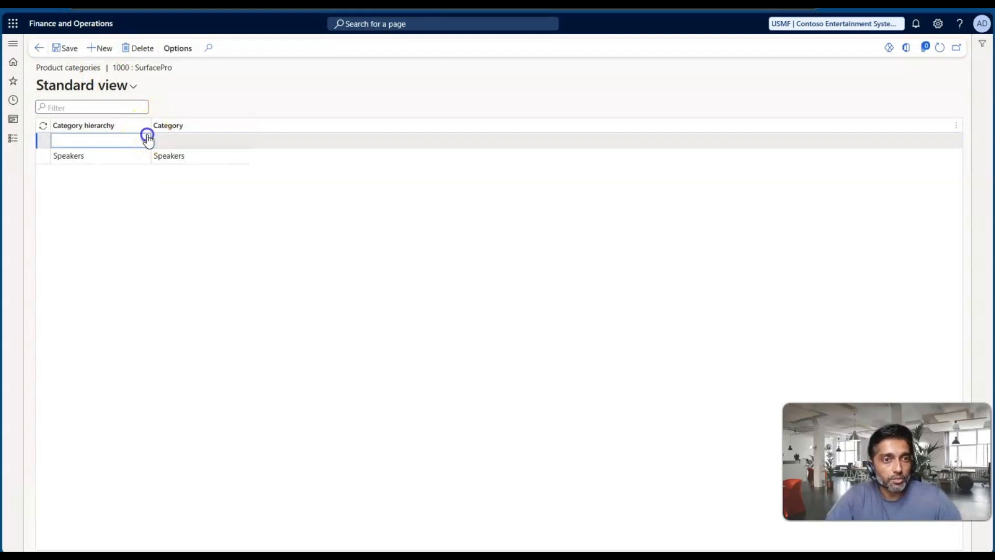
{"action": "scroll", "coordinate": [123, 217], "scroll_direction": "down", "scroll_amount": 5}
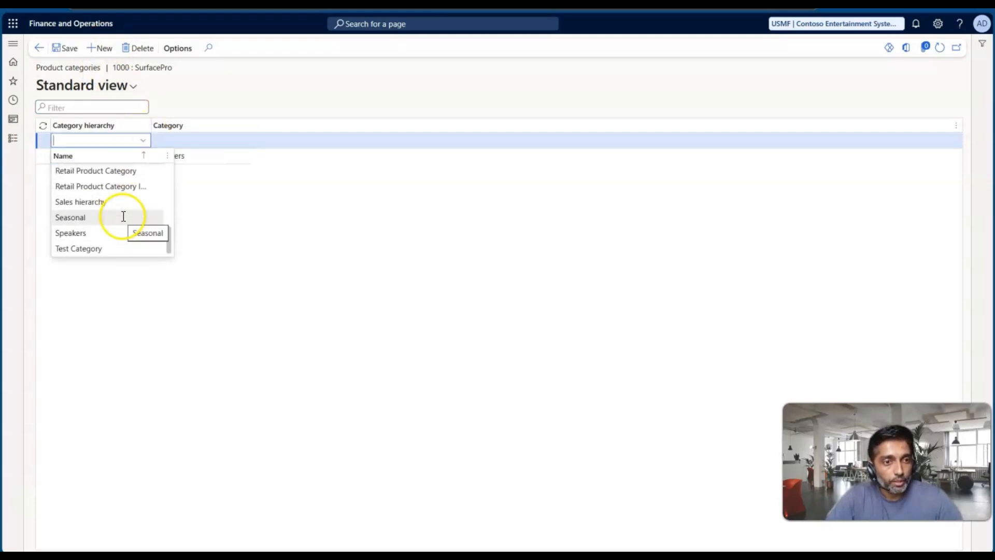
{"action": "left_click", "coordinate": [102, 248]}
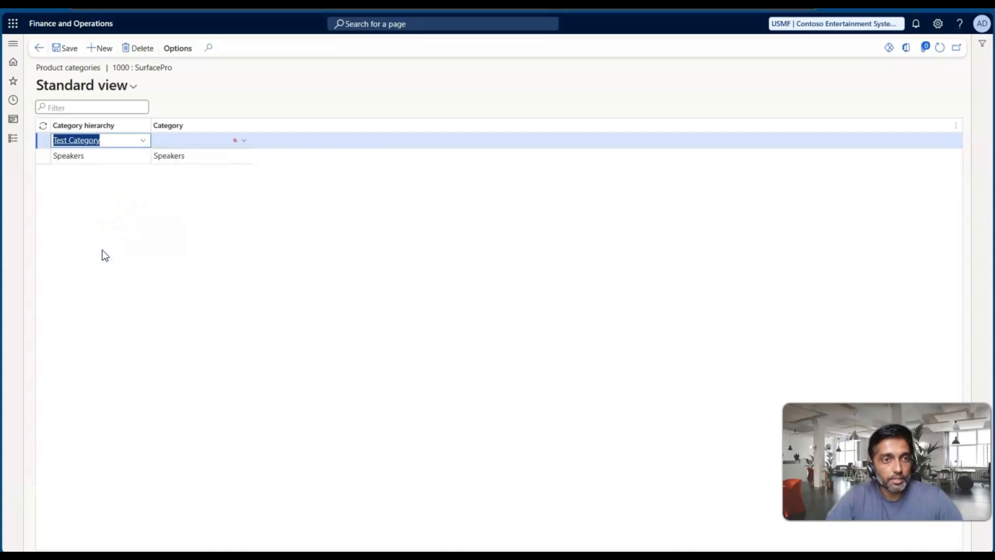
{"action": "left_click", "coordinate": [244, 141]}
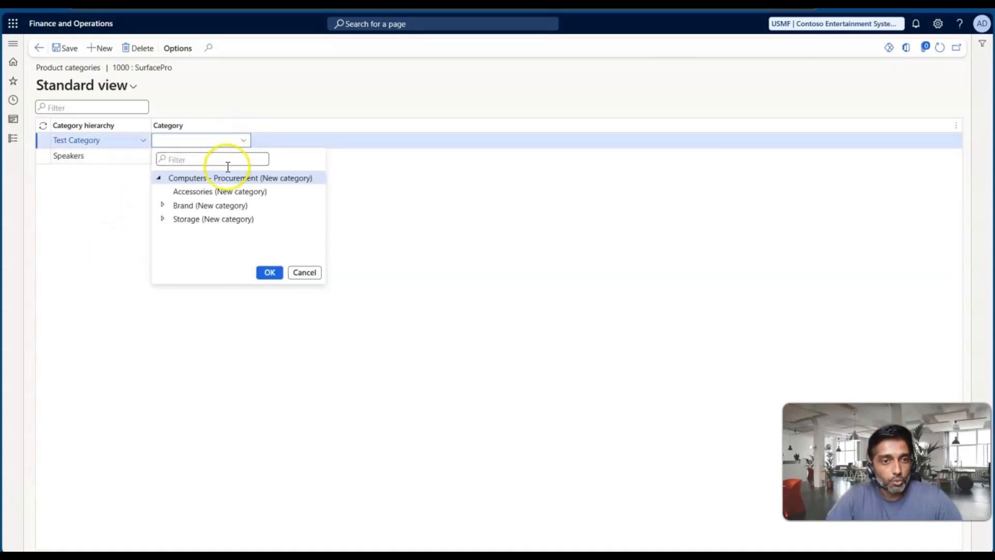
{"action": "left_click", "coordinate": [163, 220]}
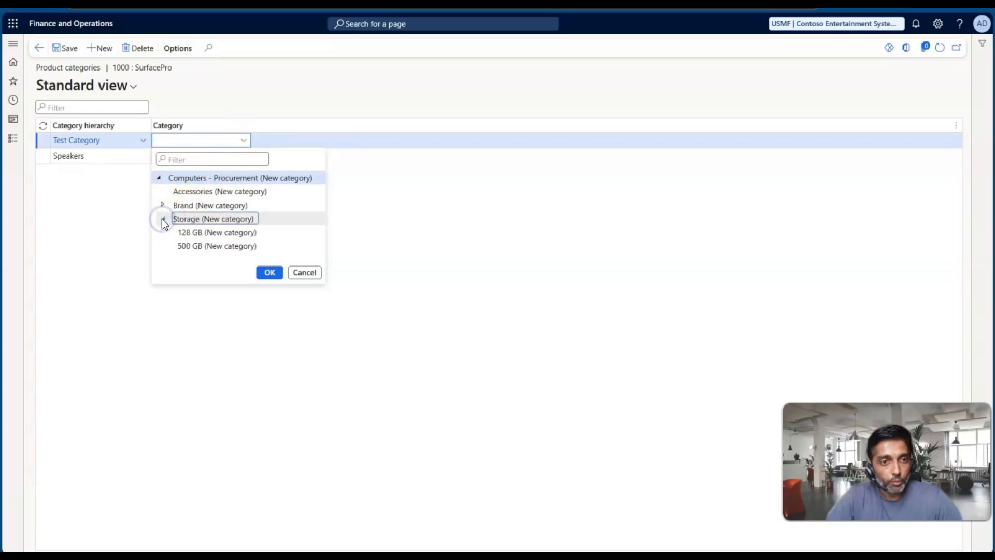
{"action": "left_click", "coordinate": [201, 232]}
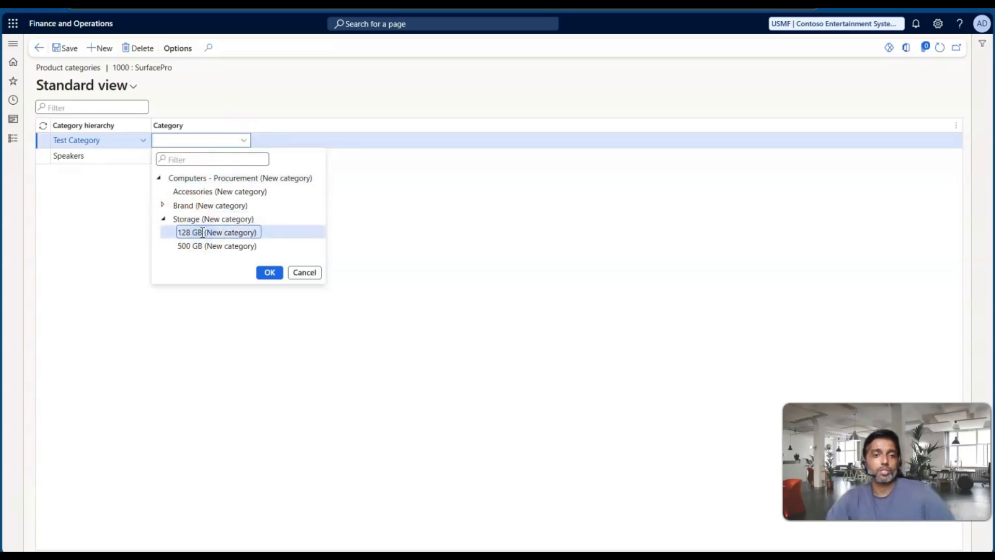
{"action": "left_click", "coordinate": [266, 273]}
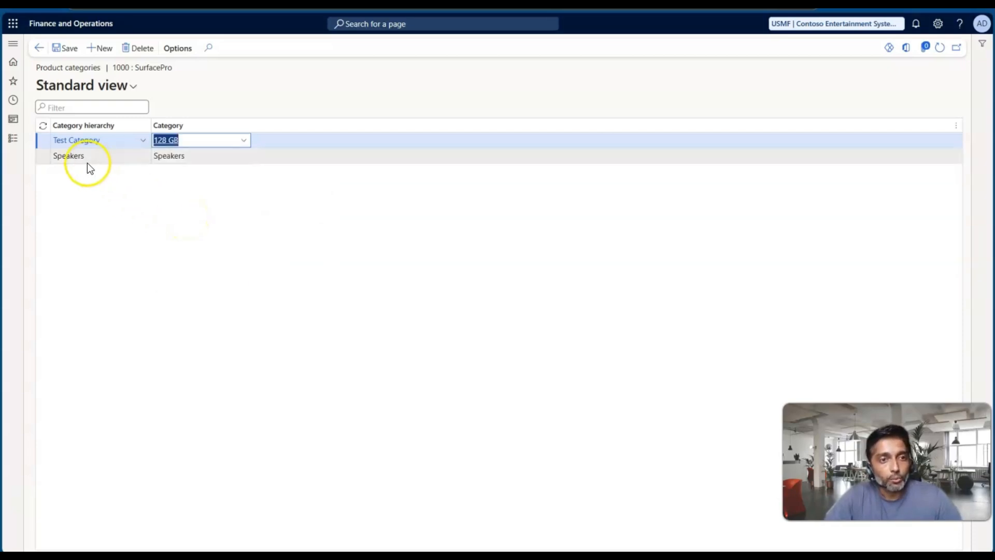
{"action": "left_click", "coordinate": [67, 50]}
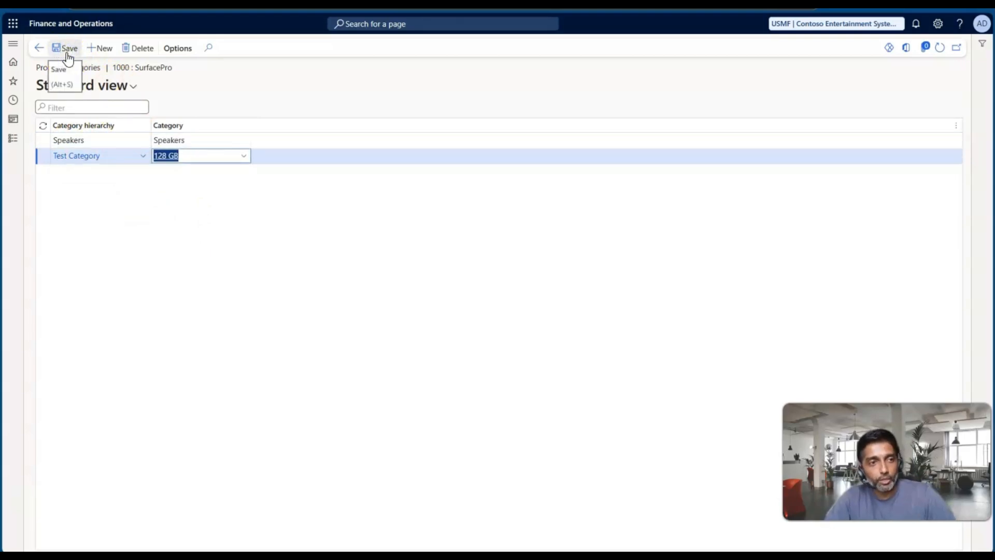
Open the Test Category hierarchy from the category hierarchies in the Product information management module
{"action": "left_click", "coordinate": [13, 138]}
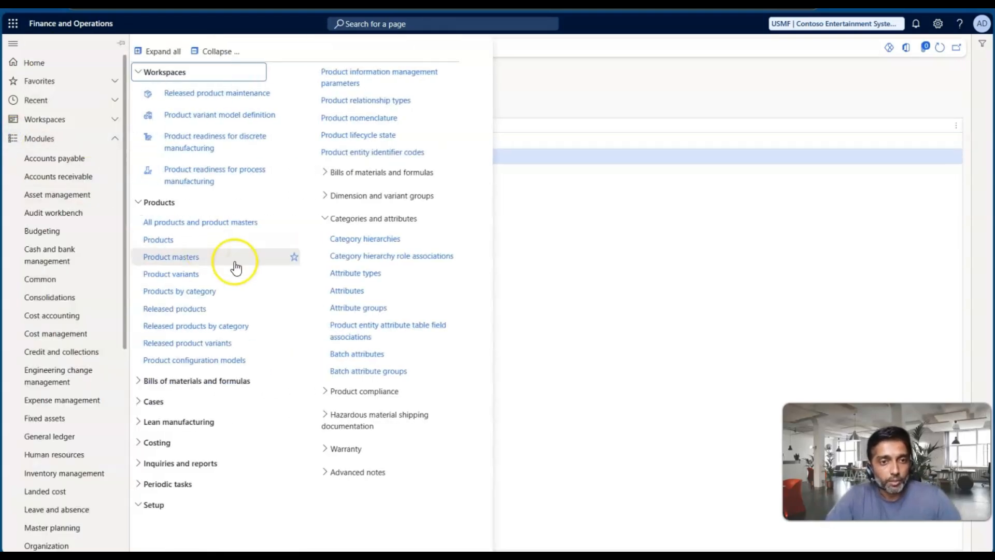
{"action": "scroll", "coordinate": [73, 373], "scroll_direction": "down", "scroll_amount": 5}
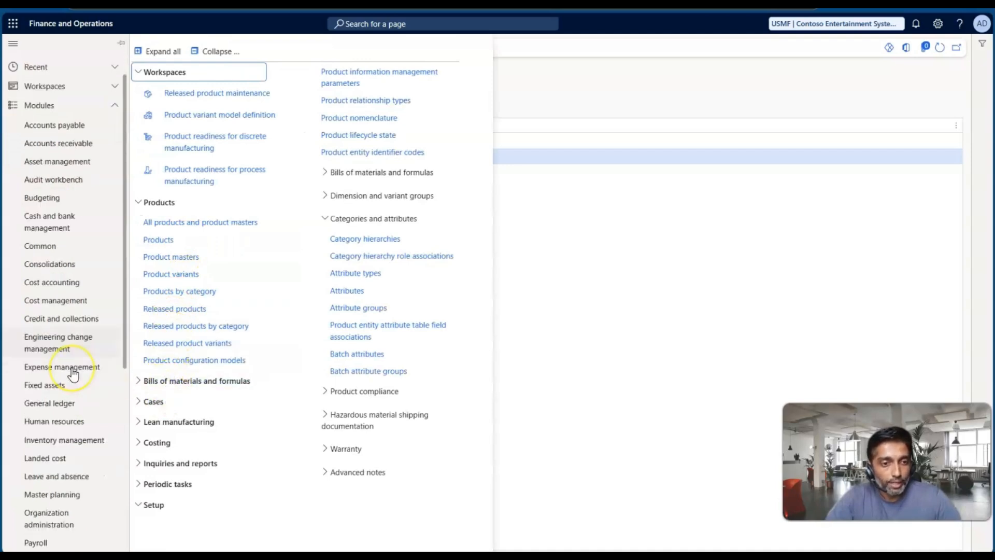
{"action": "left_click", "coordinate": [70, 311]}
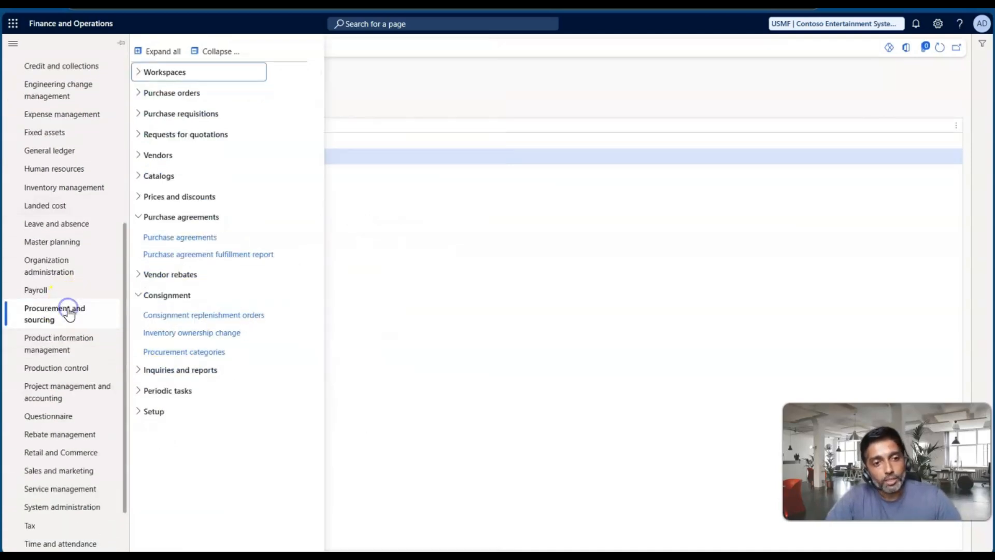
{"action": "left_click", "coordinate": [63, 355]}
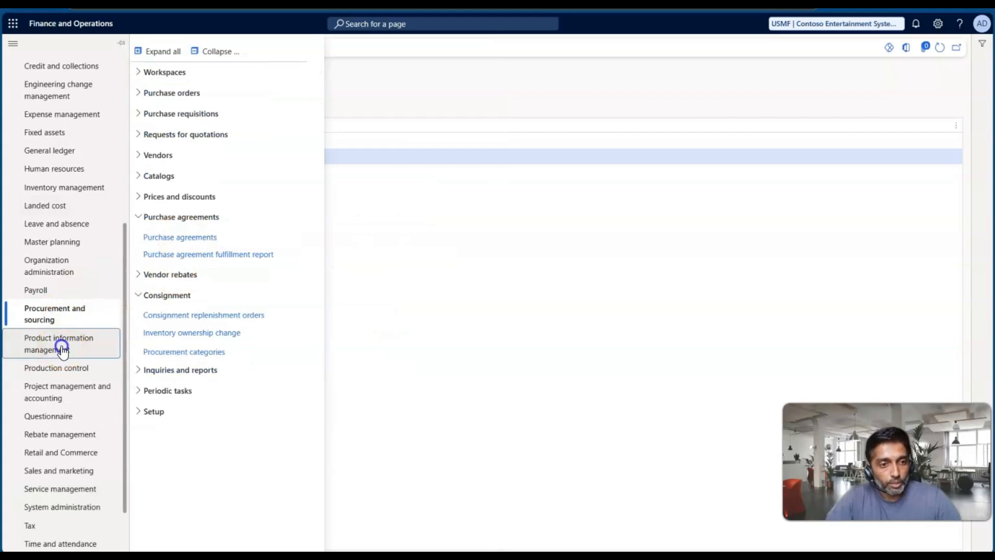
{"action": "left_click", "coordinate": [370, 241]}
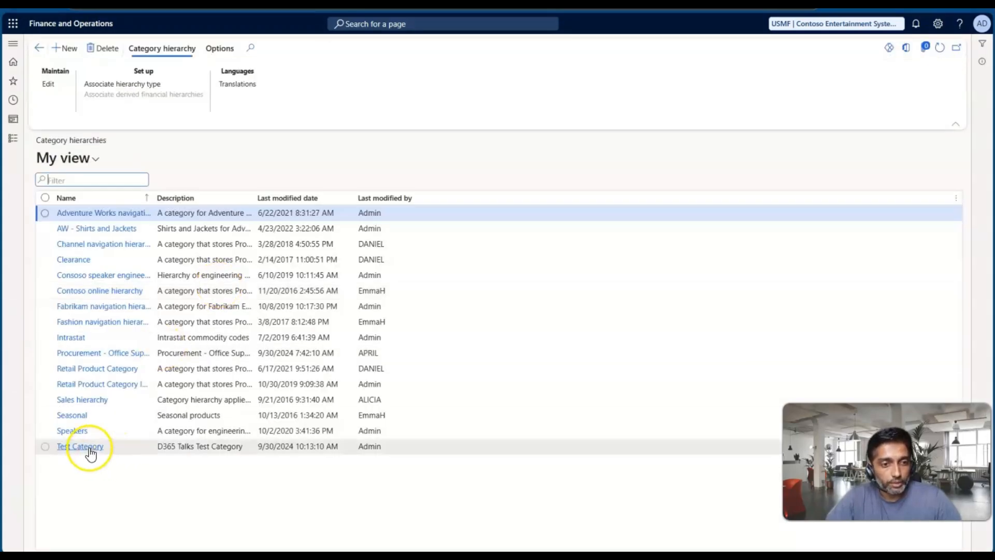
{"action": "left_click", "coordinate": [88, 448]}
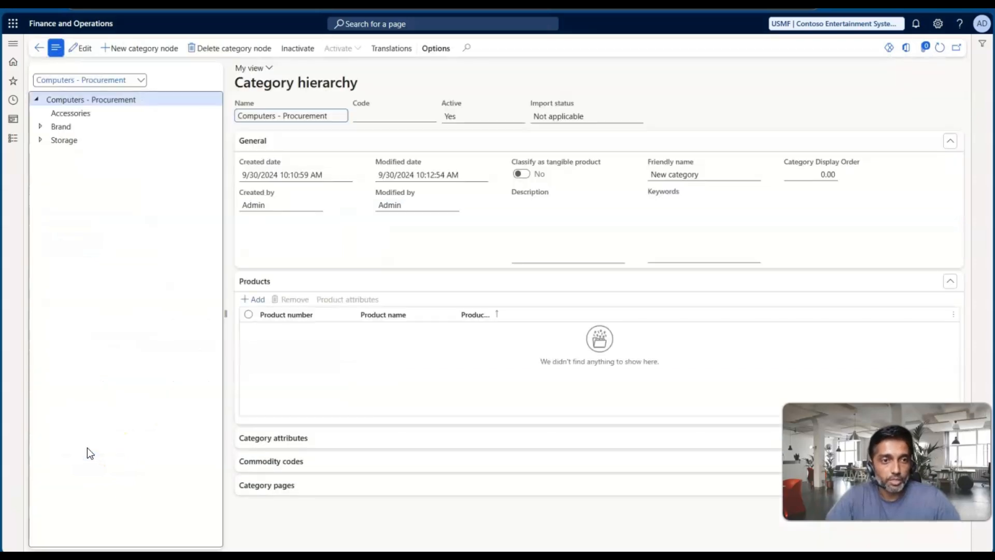
Expand the Storage node and check the products assigned to its 128 GB category
{"action": "left_click", "coordinate": [40, 140]}
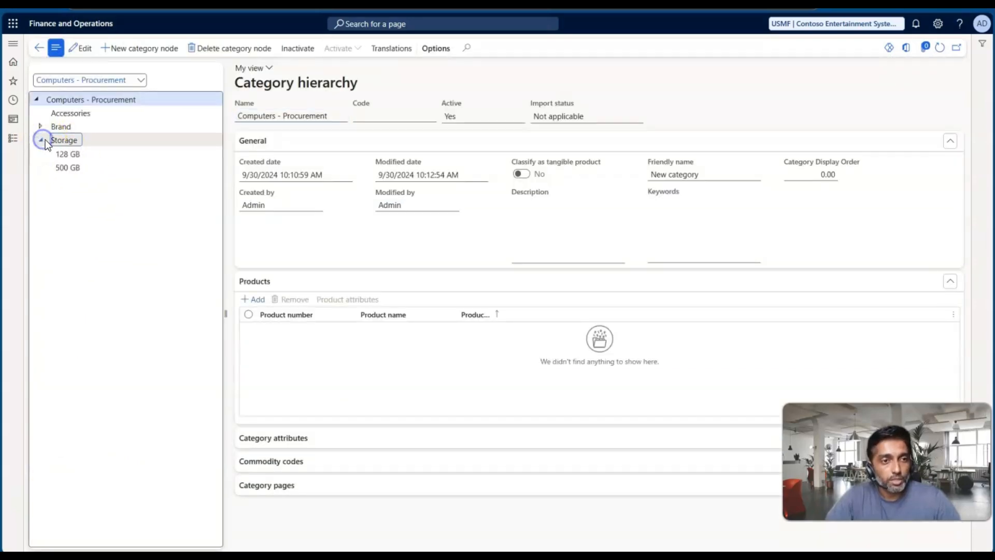
{"action": "left_click", "coordinate": [72, 151]}
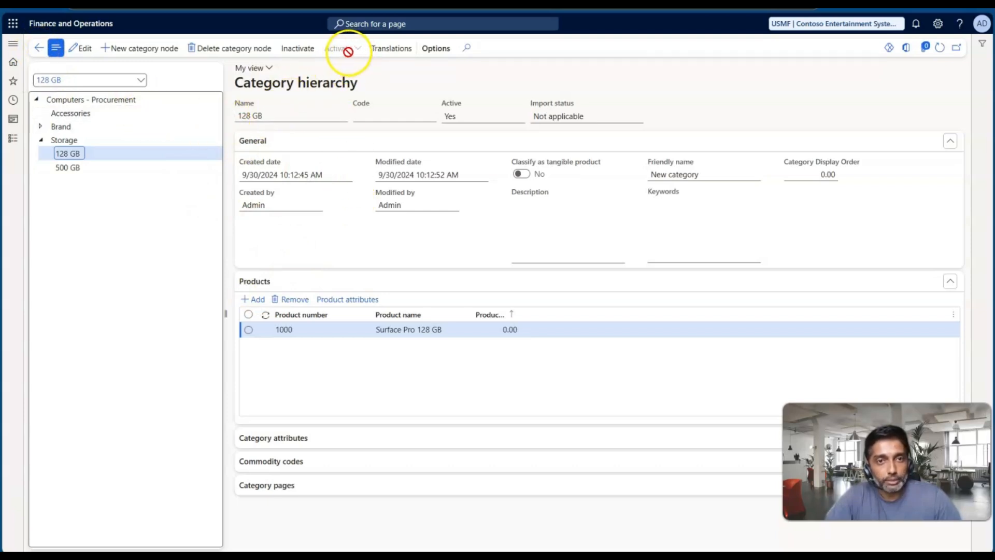
{"action": "left_click", "coordinate": [76, 139]}
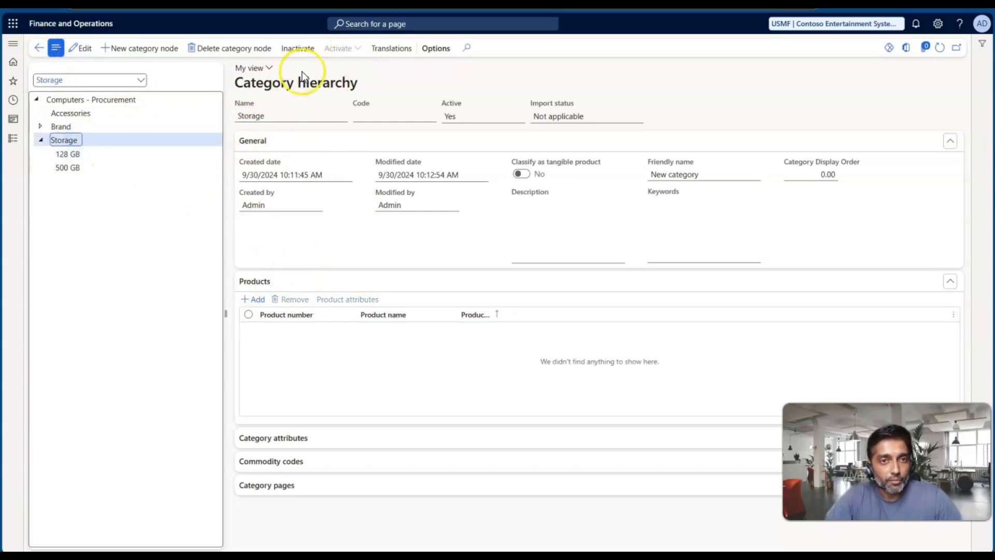
{"action": "left_click", "coordinate": [75, 155]}
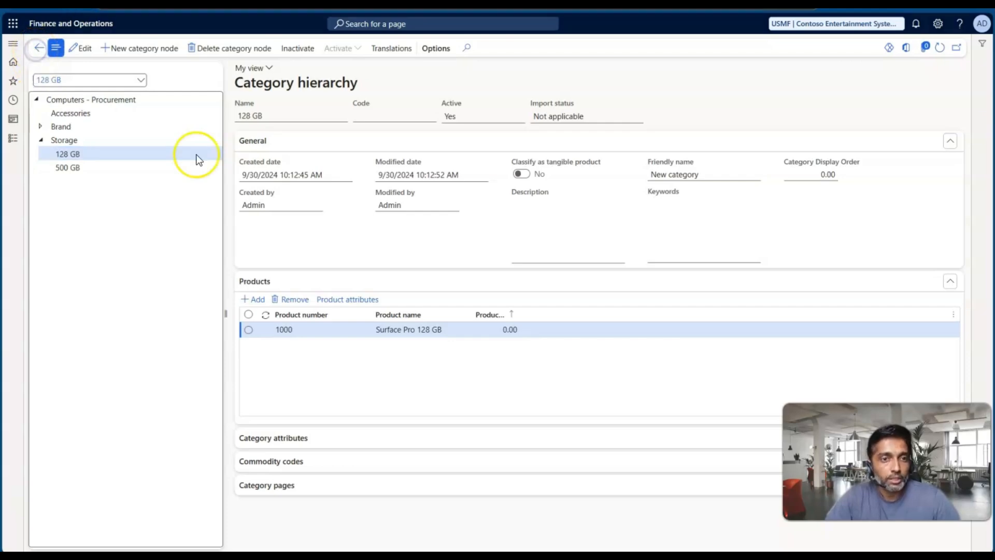
Open the category hierarchy role associations and select the Procurement category hierarchy record
{"action": "left_click", "coordinate": [15, 140]}
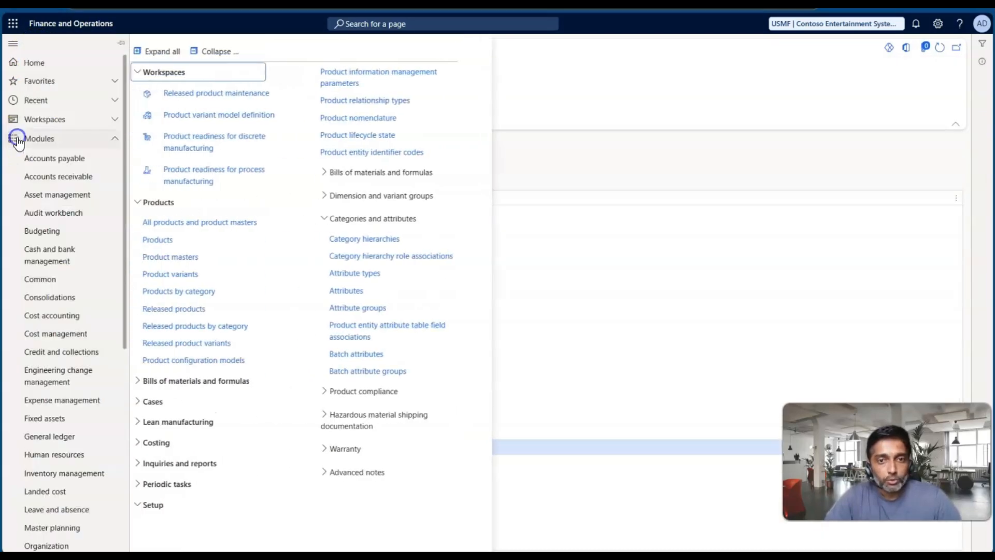
{"action": "left_click", "coordinate": [356, 257]}
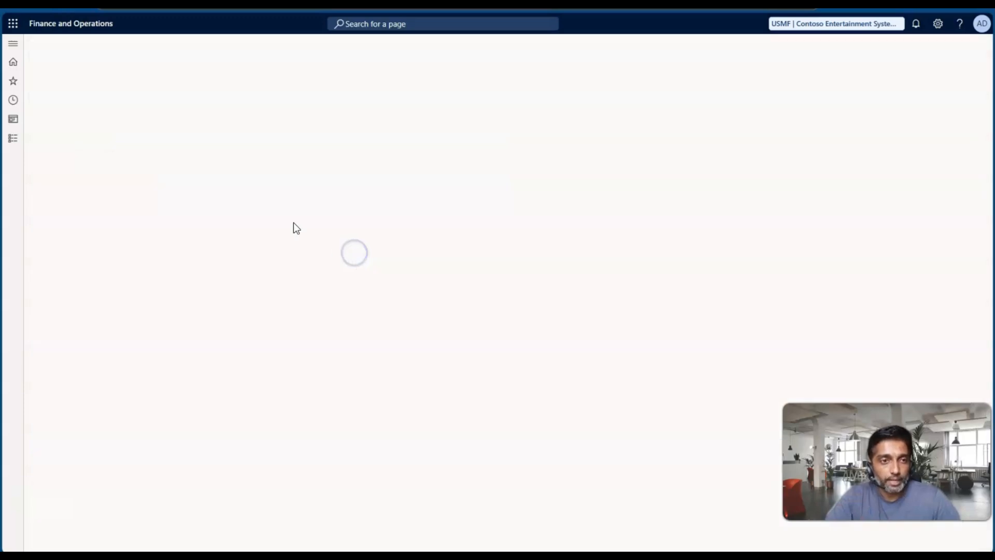
{"action": "left_click", "coordinate": [94, 162]}
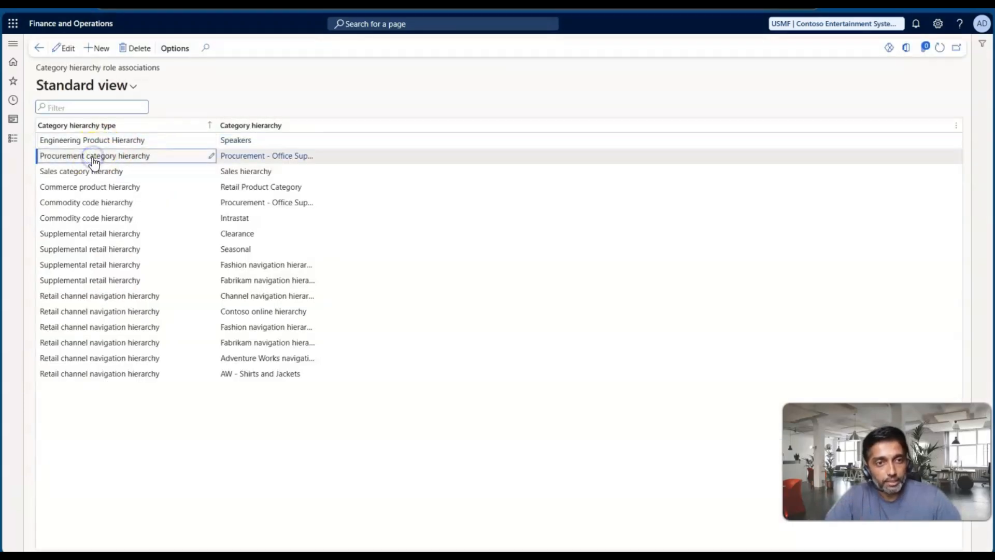
Switch to the presentation slide on the procurement category hierarchy, review it and return to the role associations in Finance and Operations
{"action": "key", "text": "alt+Tab"}
{"action": "left_click", "coordinate": [211, 182]}
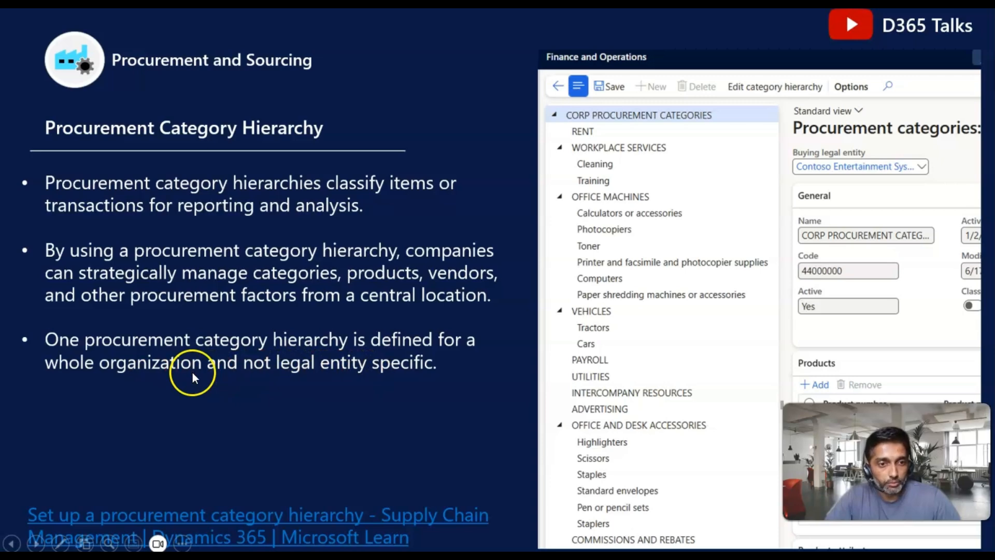
{"action": "key", "text": "alt+Tab"}
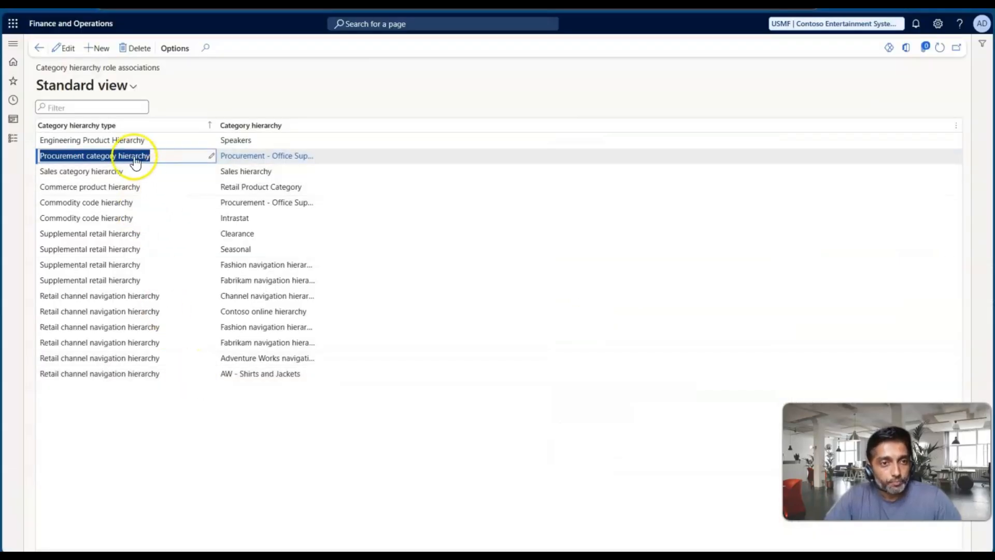
Widen the Category hierarchy column and try to save a new association of type Procurement category hierarchy with Test Category
{"action": "left_click_drag", "start_coordinate": [315, 127], "coordinate": [381, 129]}
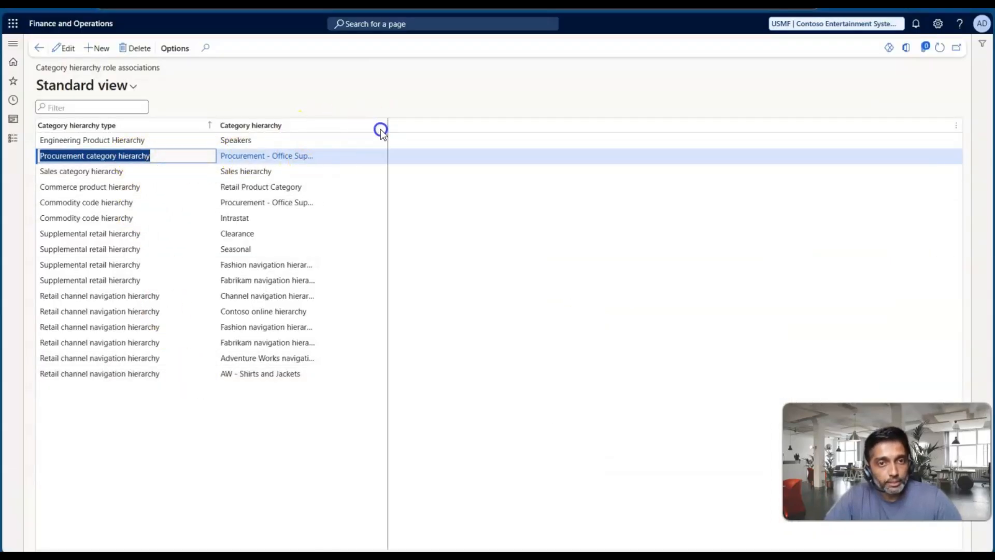
{"action": "left_click", "coordinate": [95, 47]}
{"action": "left_click", "coordinate": [145, 155]}
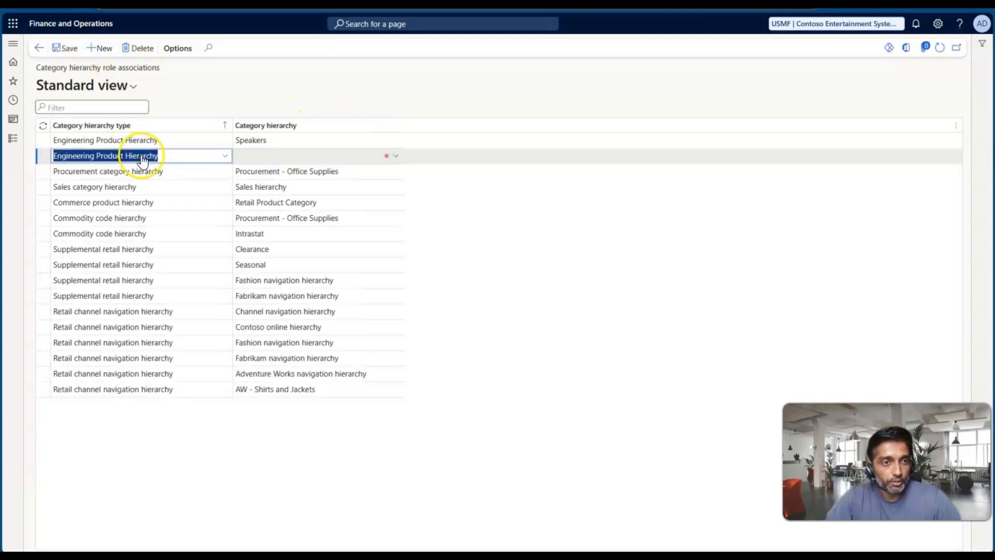
{"action": "left_click", "coordinate": [222, 160]}
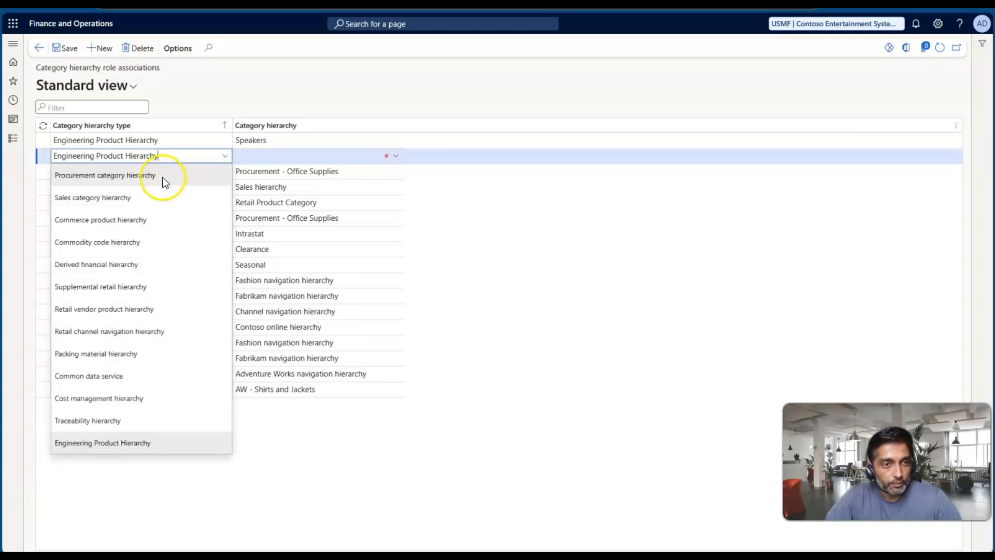
{"action": "left_click", "coordinate": [130, 172]}
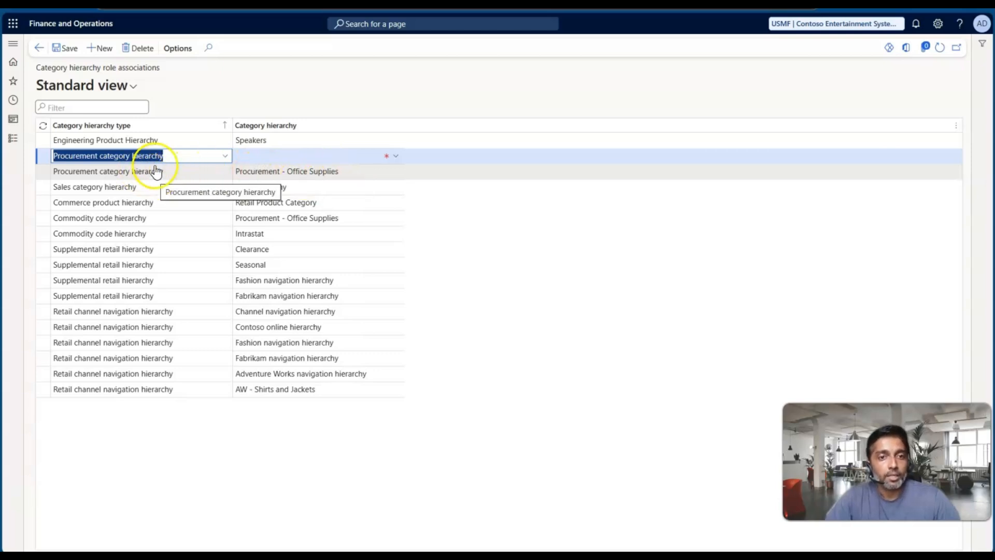
{"action": "left_click", "coordinate": [395, 155]}
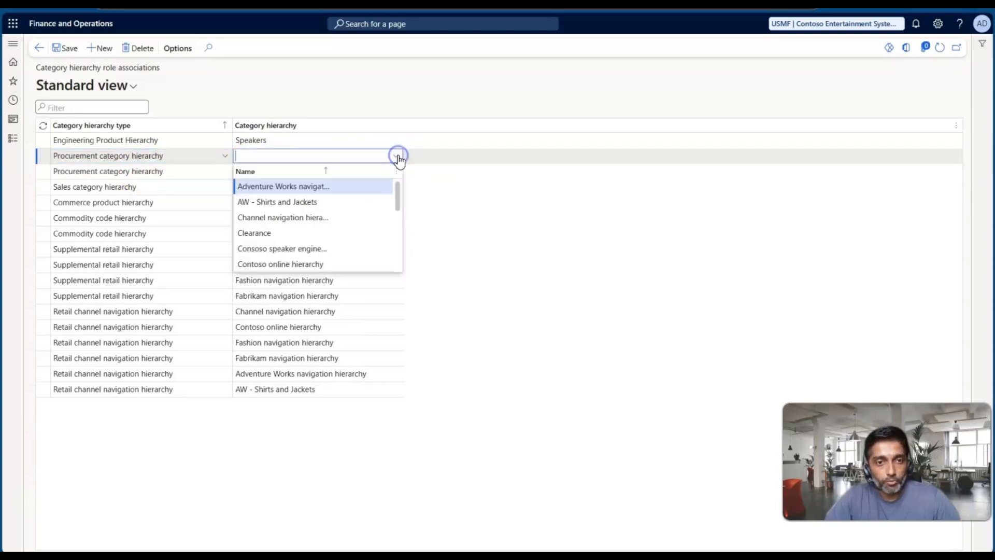
{"action": "scroll", "coordinate": [287, 249], "scroll_direction": "down", "scroll_amount": 5}
{"action": "left_click", "coordinate": [266, 264]}
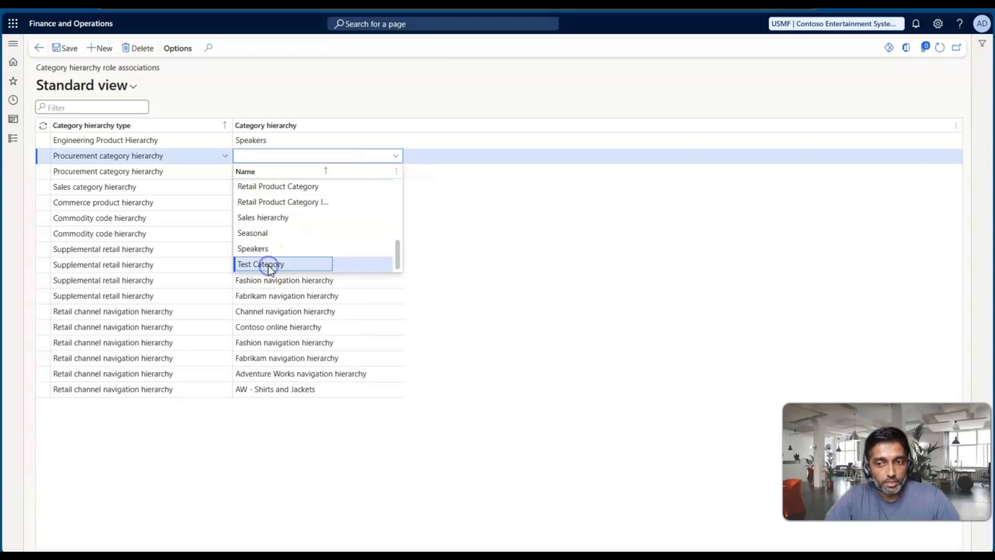
{"action": "left_click", "coordinate": [66, 47]}
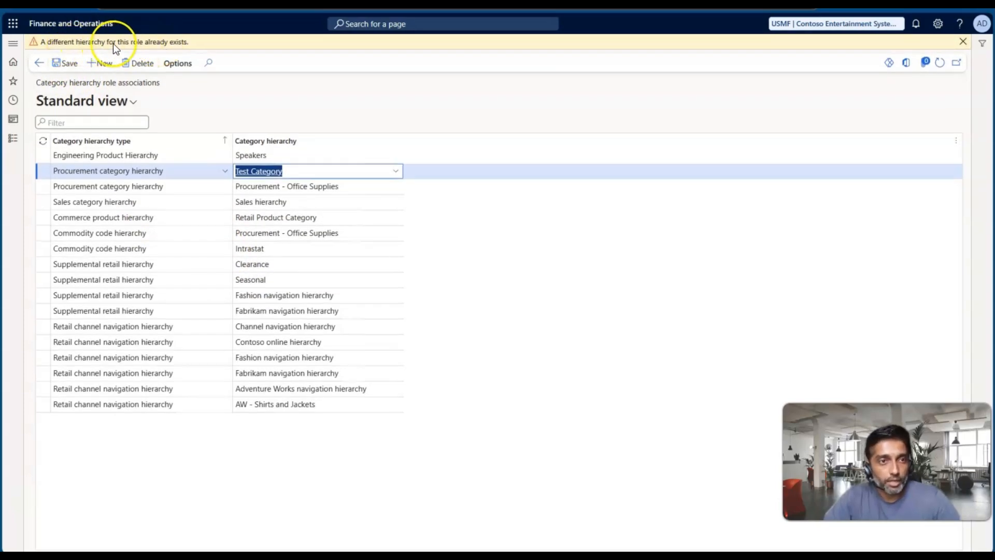
Read the warning about the role and delete the new Procurement category hierarchy association for Test Category
{"action": "left_click_drag", "start_coordinate": [187, 42], "coordinate": [41, 43]}
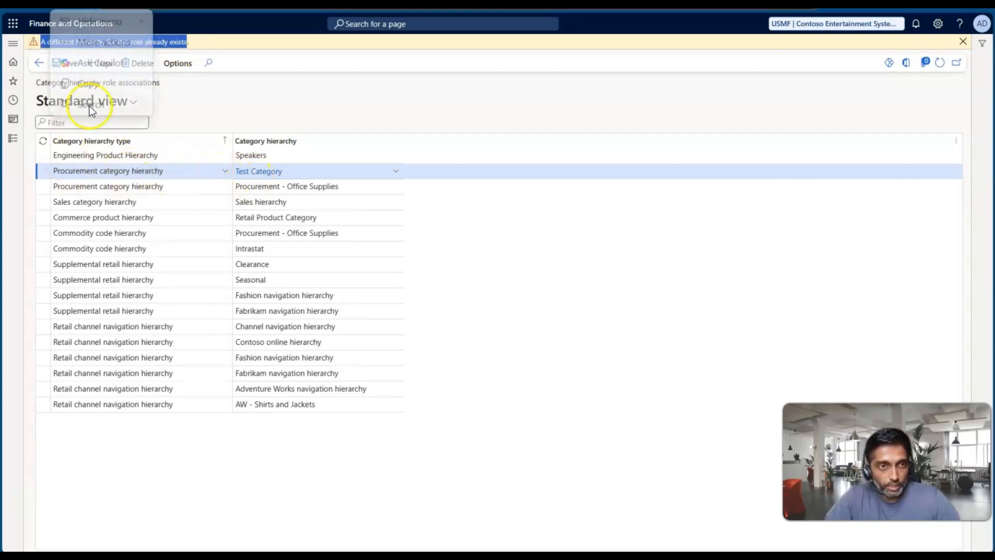
{"action": "double_click", "coordinate": [200, 100]}
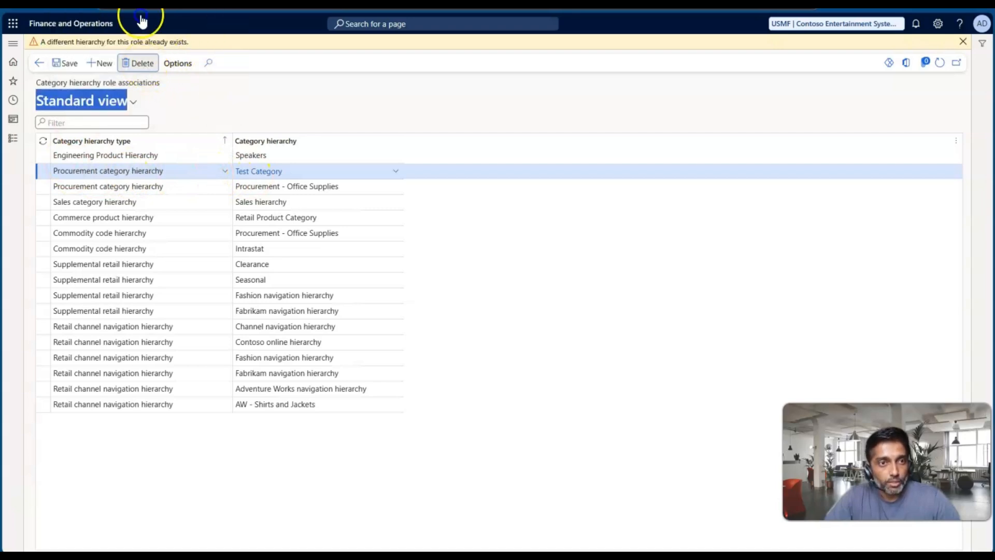
{"action": "left_click", "coordinate": [144, 64]}
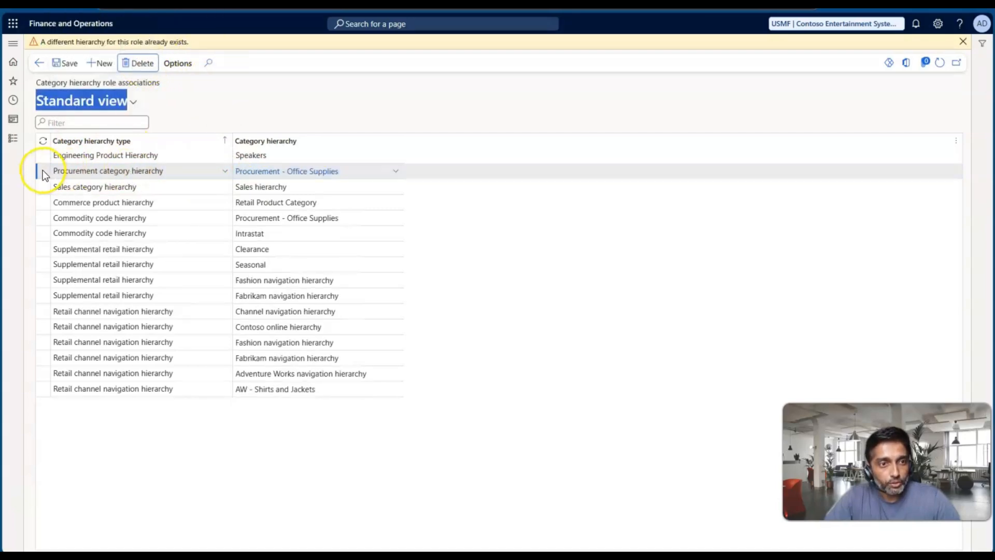
Back out of deleting the Procurement - Office Supplies association and open the procurement categories to check which hierarchy they use
{"action": "left_click", "coordinate": [141, 63]}
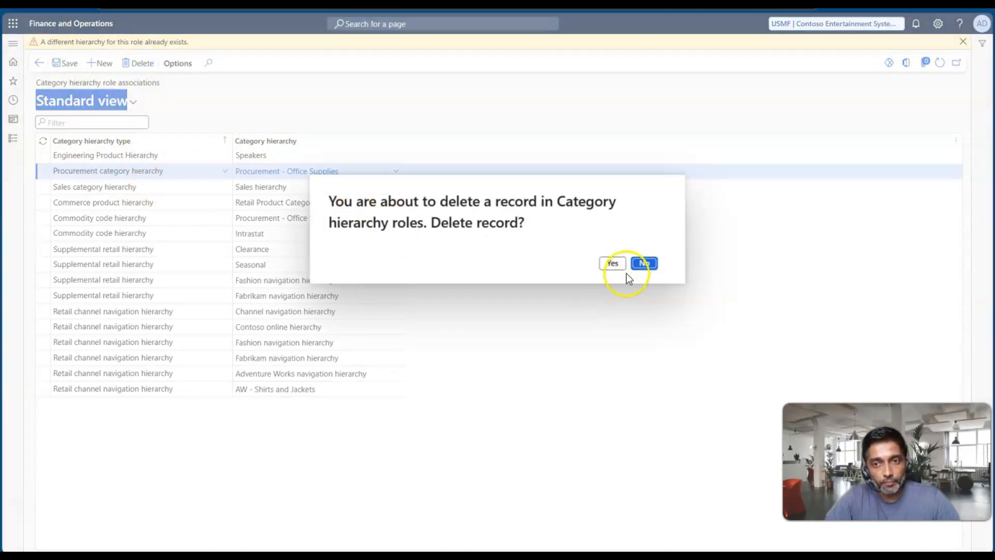
{"action": "left_click", "coordinate": [643, 263]}
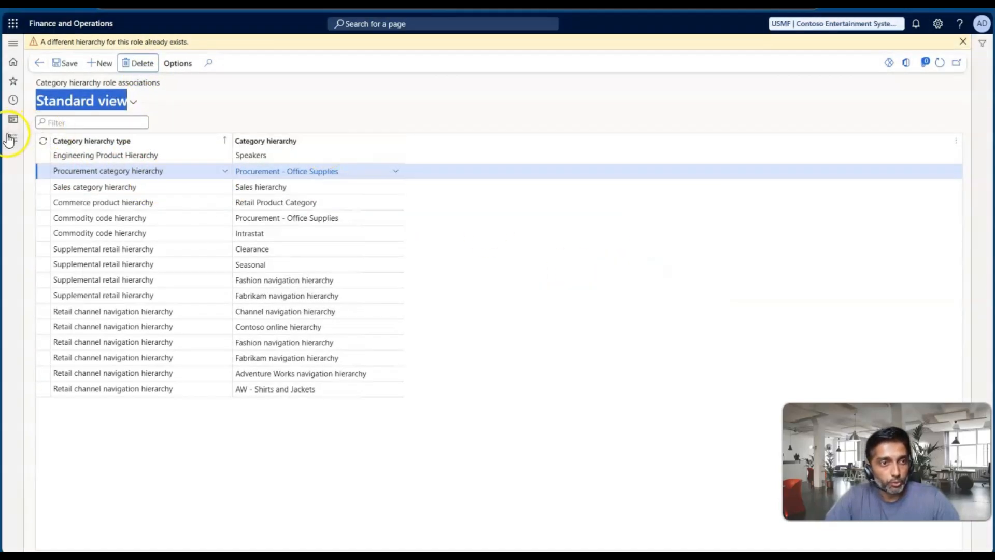
{"action": "left_click", "coordinate": [9, 140]}
{"action": "scroll", "coordinate": [48, 314], "scroll_direction": "down", "scroll_amount": 5}
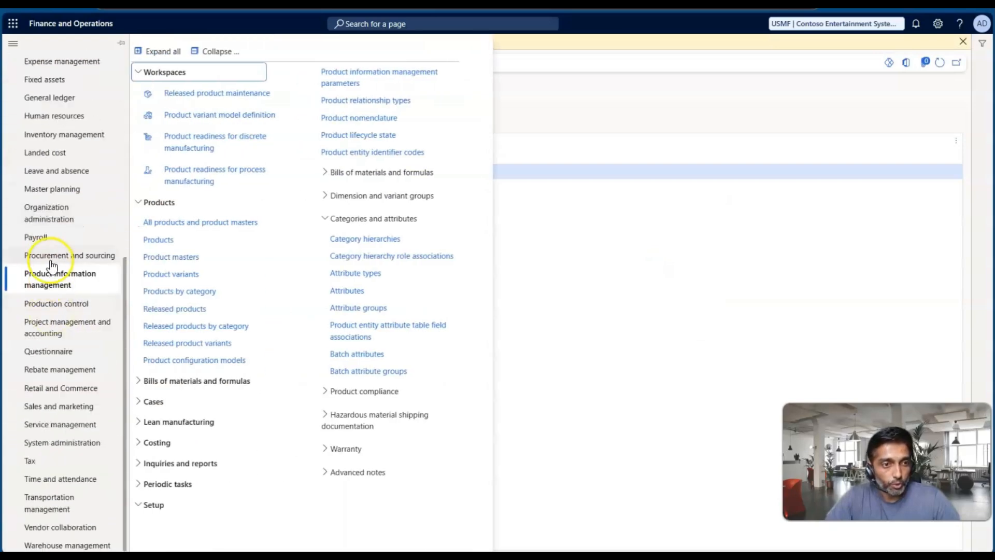
{"action": "left_click", "coordinate": [51, 259]}
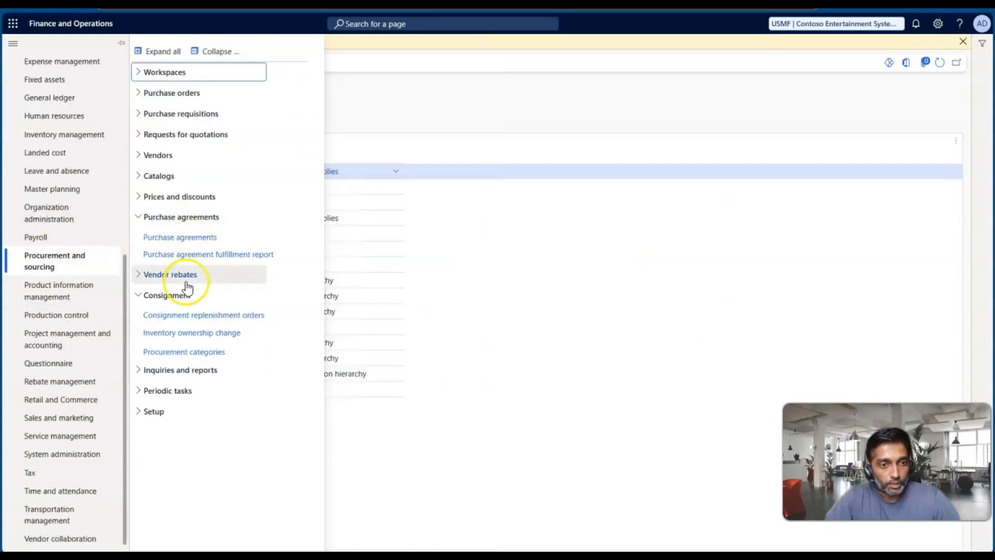
{"action": "left_click", "coordinate": [193, 356]}
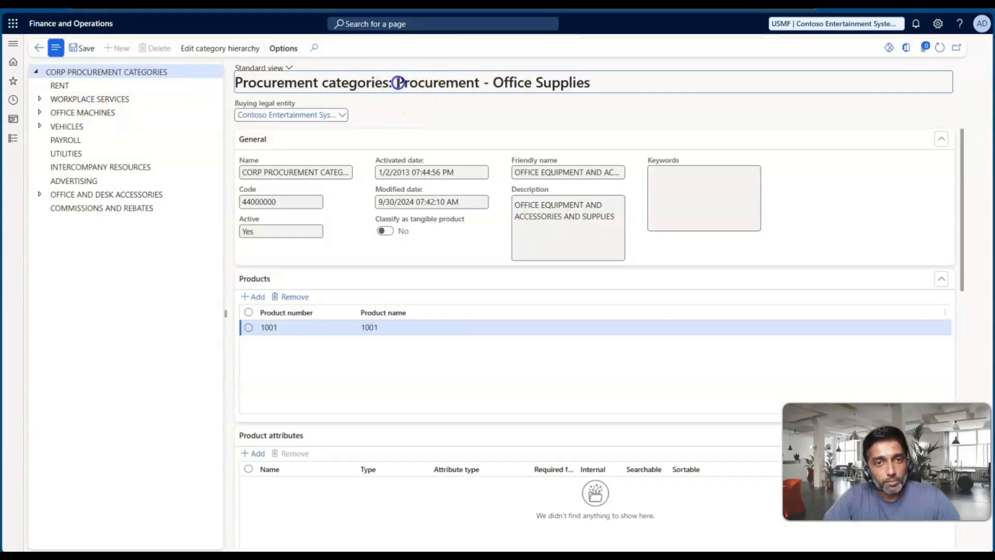
{"action": "left_click_drag", "start_coordinate": [396, 83], "coordinate": [601, 83]}
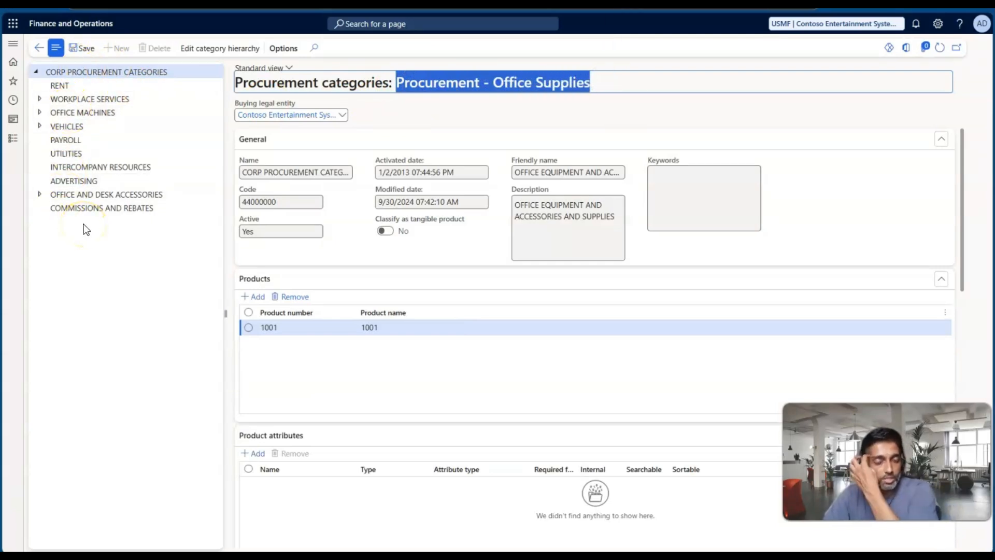
Return to the category hierarchy role associations in Product information management and delete the Procurement category hierarchy record
{"action": "left_click", "coordinate": [13, 138]}
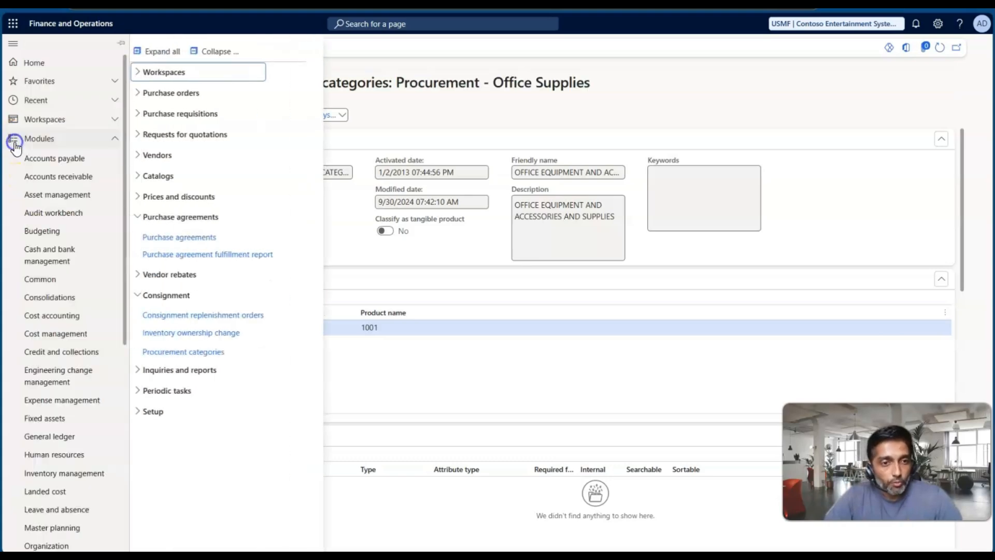
{"action": "scroll", "coordinate": [40, 274], "scroll_direction": "down", "scroll_amount": 5}
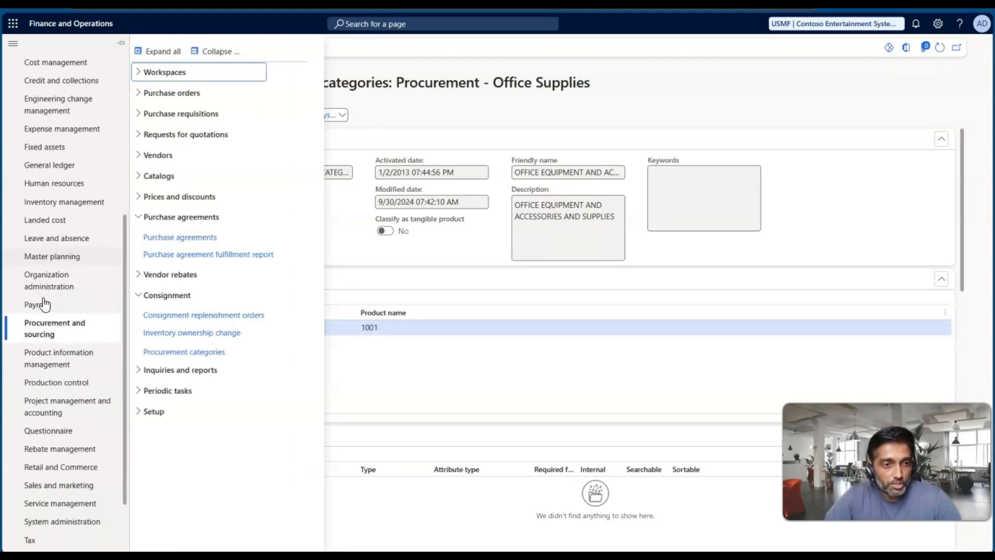
{"action": "left_click", "coordinate": [50, 349]}
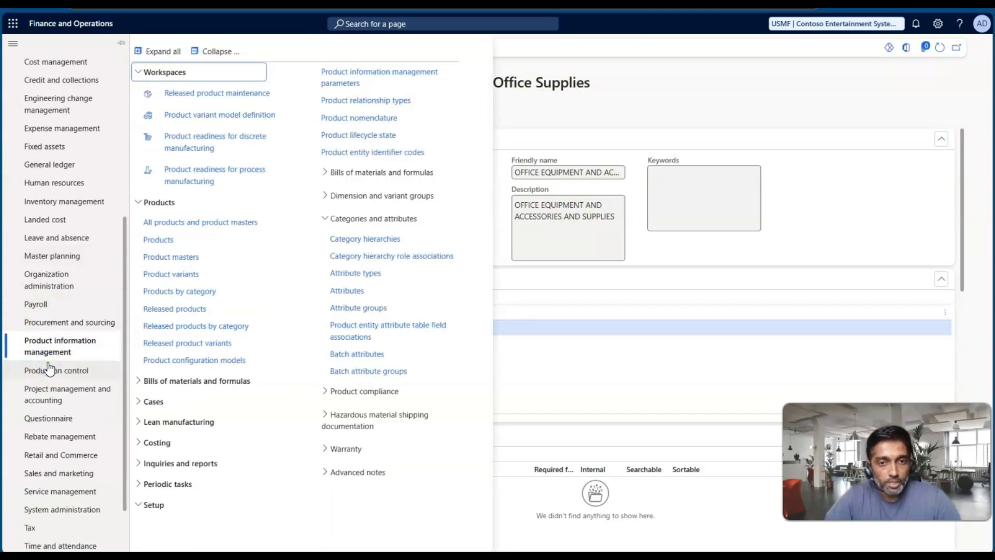
{"action": "left_click", "coordinate": [374, 257]}
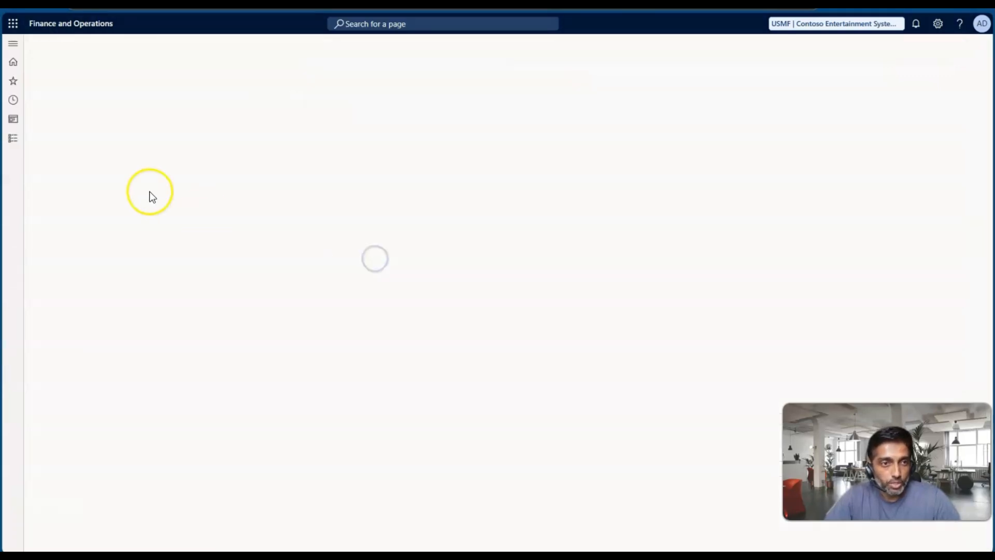
{"action": "left_click", "coordinate": [73, 156]}
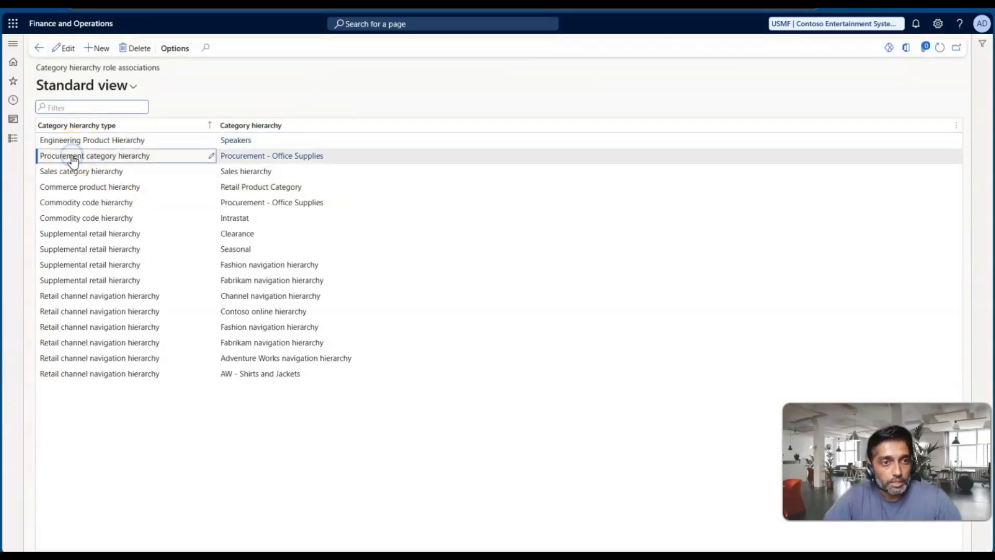
{"action": "left_click", "coordinate": [139, 48]}
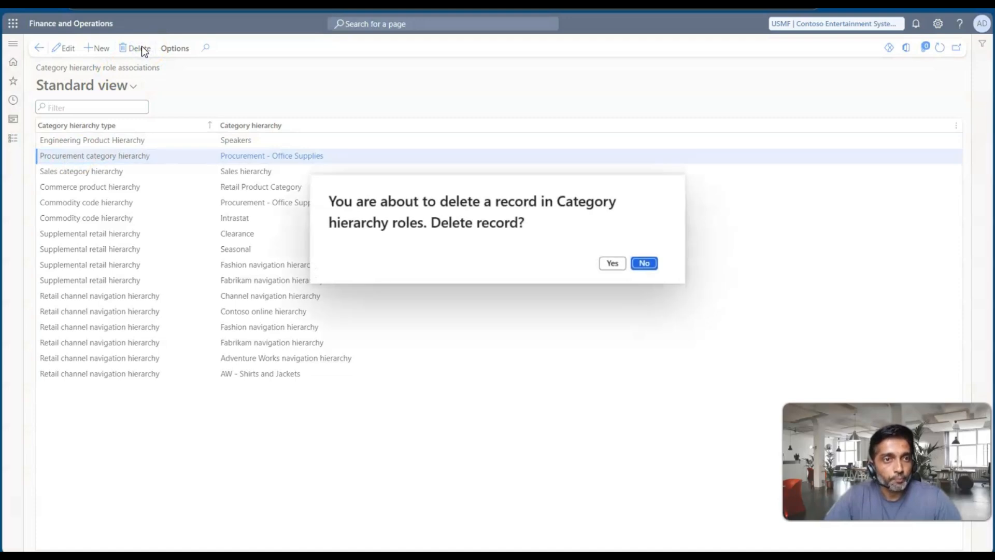
{"action": "left_click", "coordinate": [611, 264]}
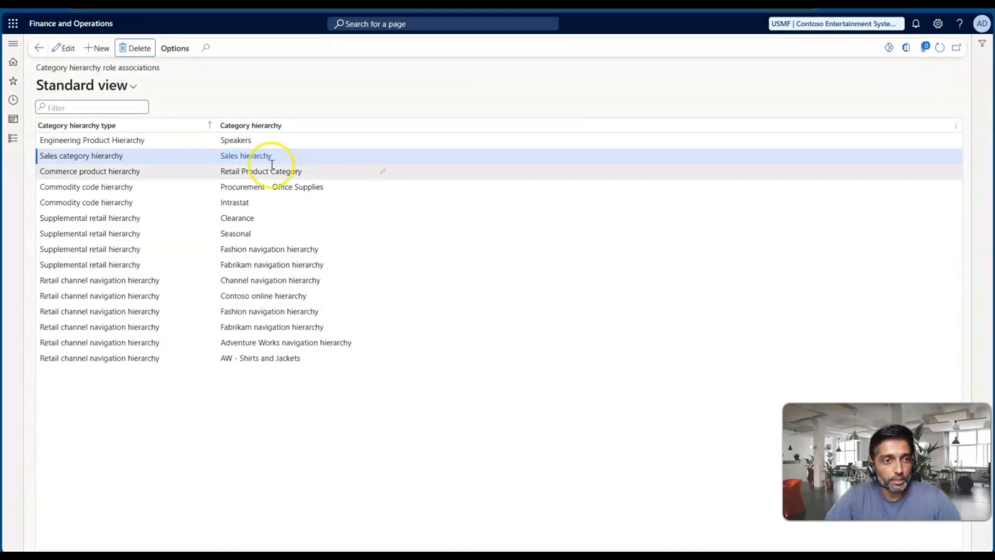
Create and save a new role association of type Procurement category hierarchy with Test Category as its category hierarchy
{"action": "left_click", "coordinate": [98, 48]}
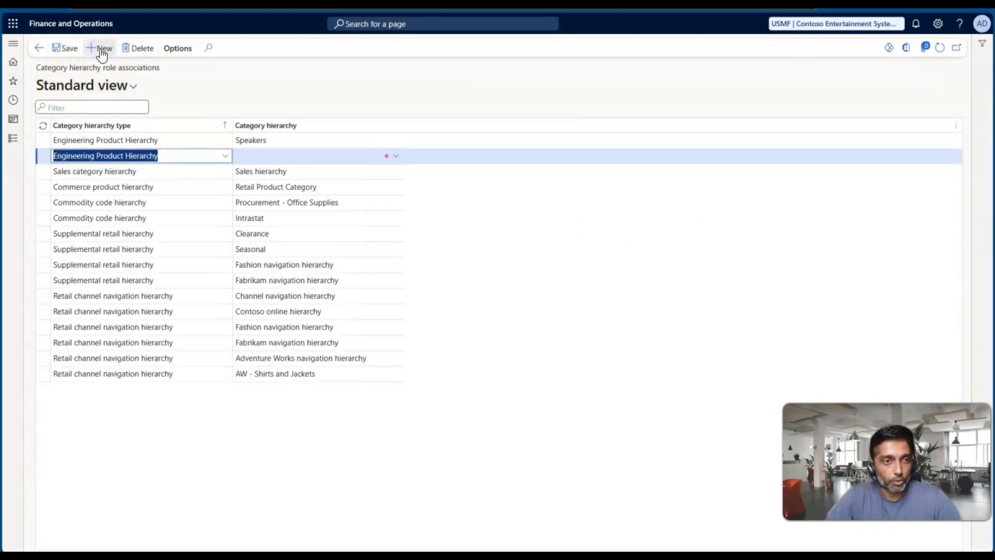
{"action": "left_click", "coordinate": [225, 156]}
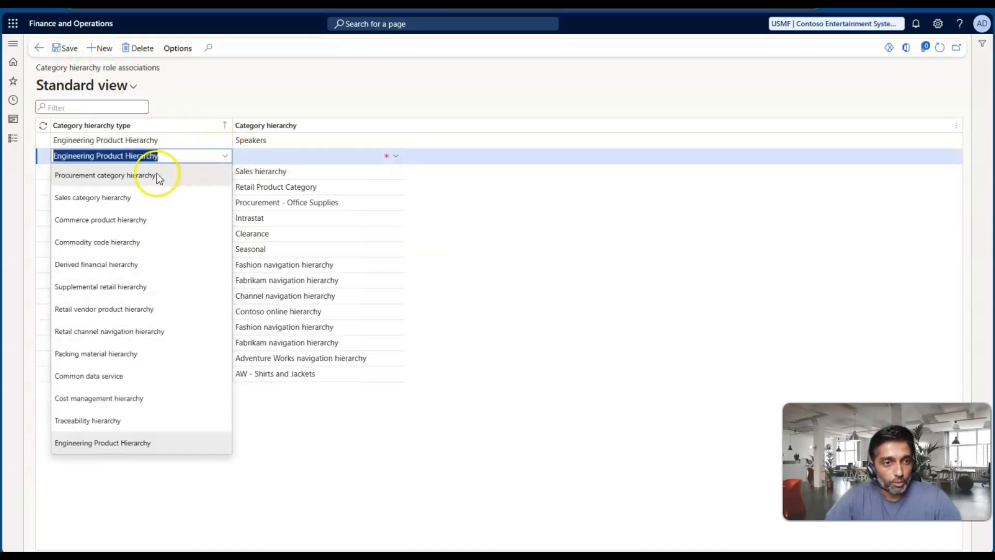
{"action": "left_click", "coordinate": [136, 178]}
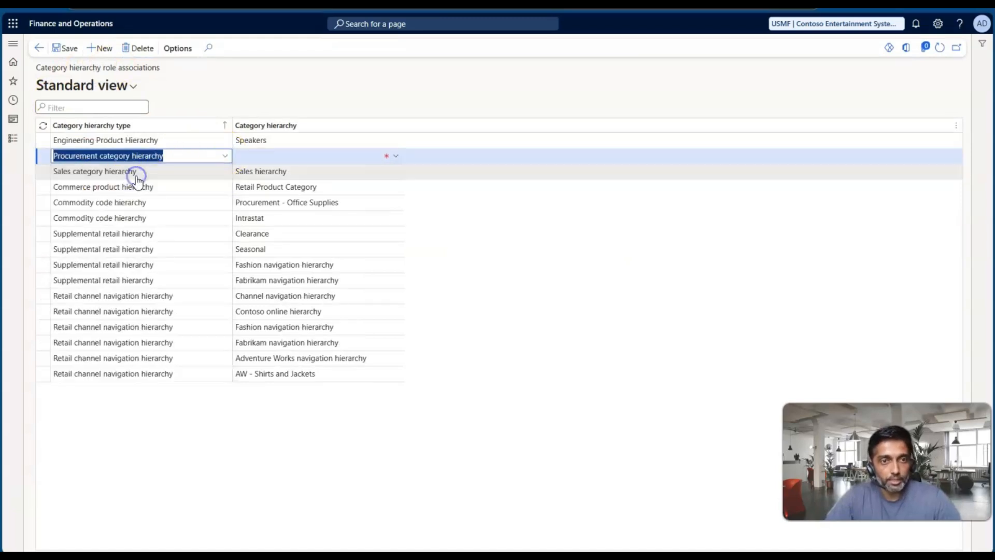
{"action": "left_click", "coordinate": [287, 156]}
{"action": "left_click", "coordinate": [397, 155]}
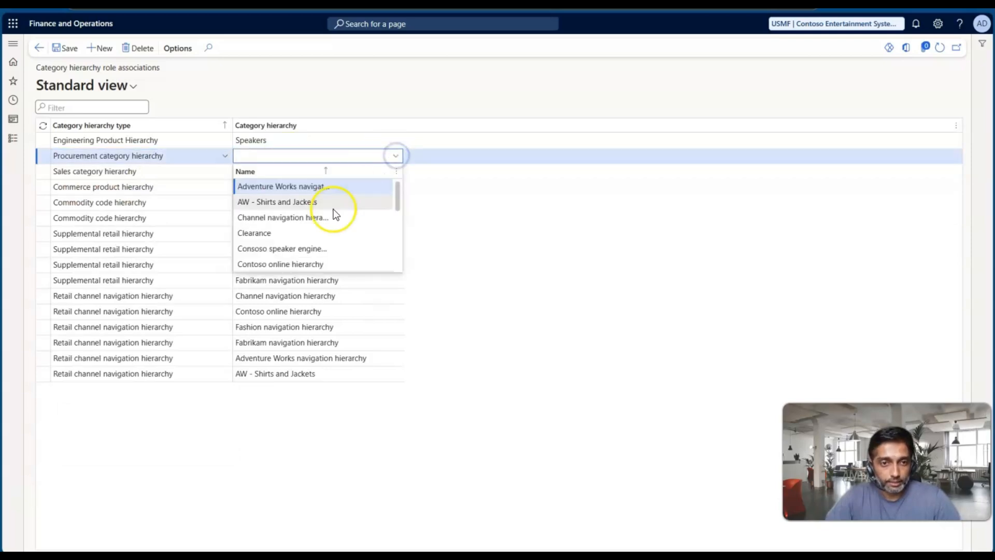
{"action": "scroll", "coordinate": [317, 220], "scroll_direction": "down", "scroll_amount": 5}
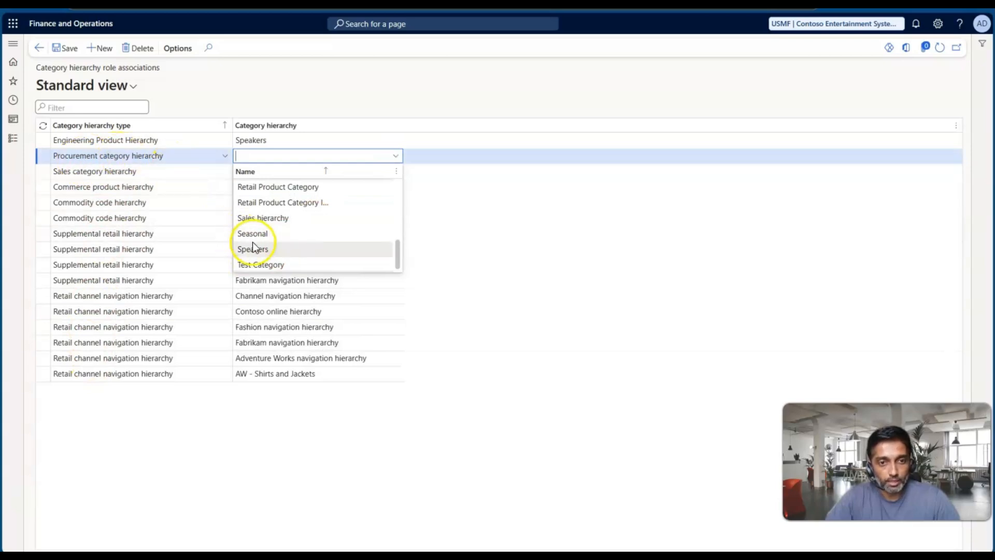
{"action": "left_click", "coordinate": [256, 264]}
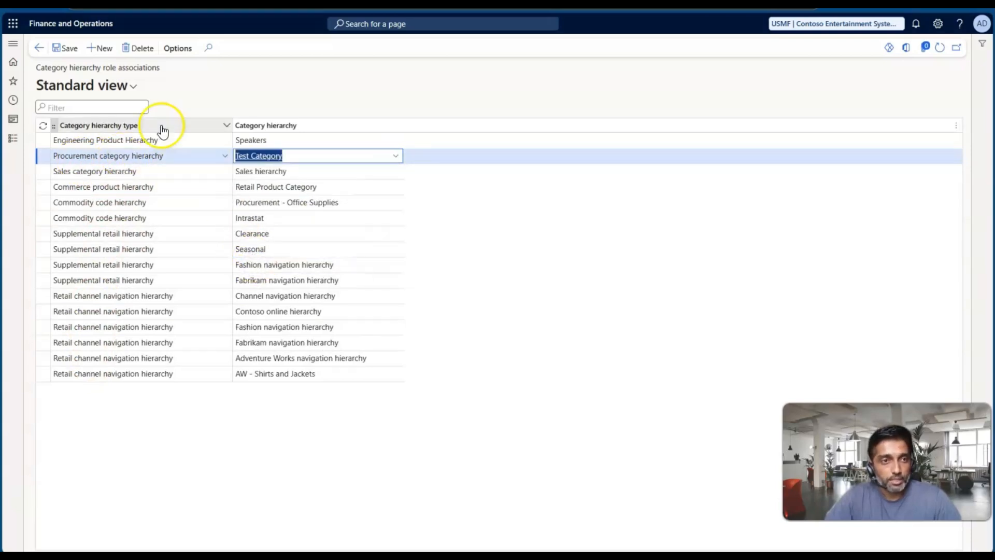
{"action": "left_click", "coordinate": [70, 49]}
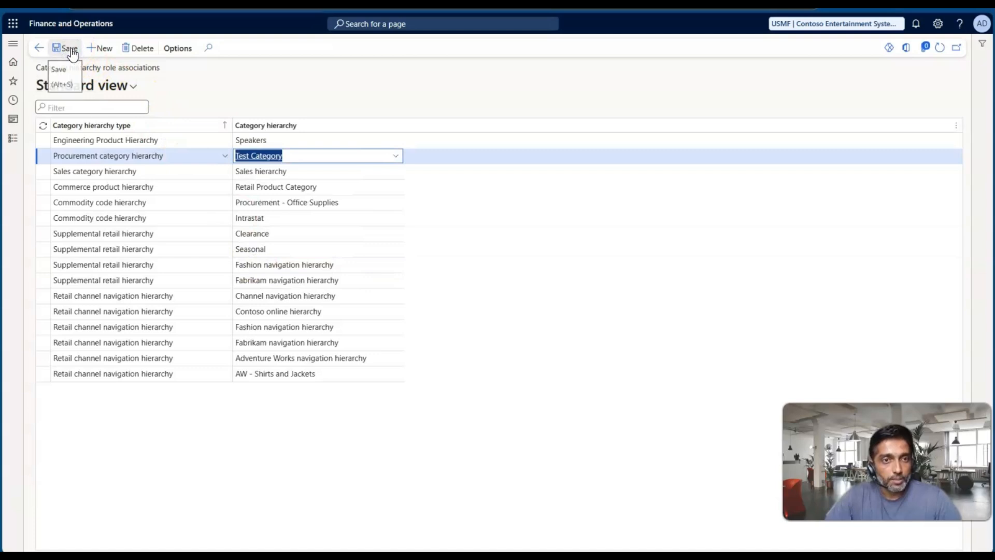
{"action": "left_click", "coordinate": [62, 49]}
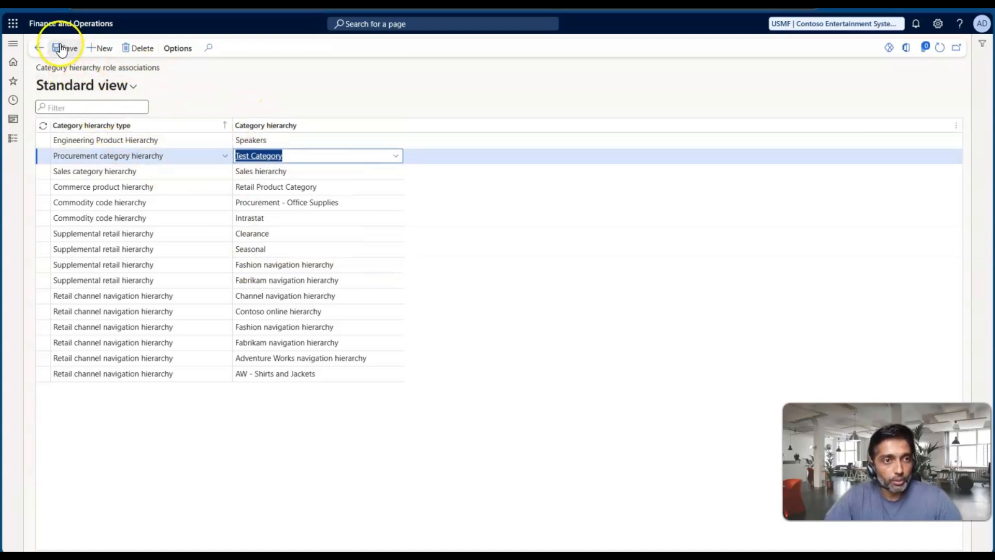
Open the procurement categories in Procurement and sourcing, expand the Brand and Storage categories, and select Dell
{"action": "left_click", "coordinate": [13, 138]}
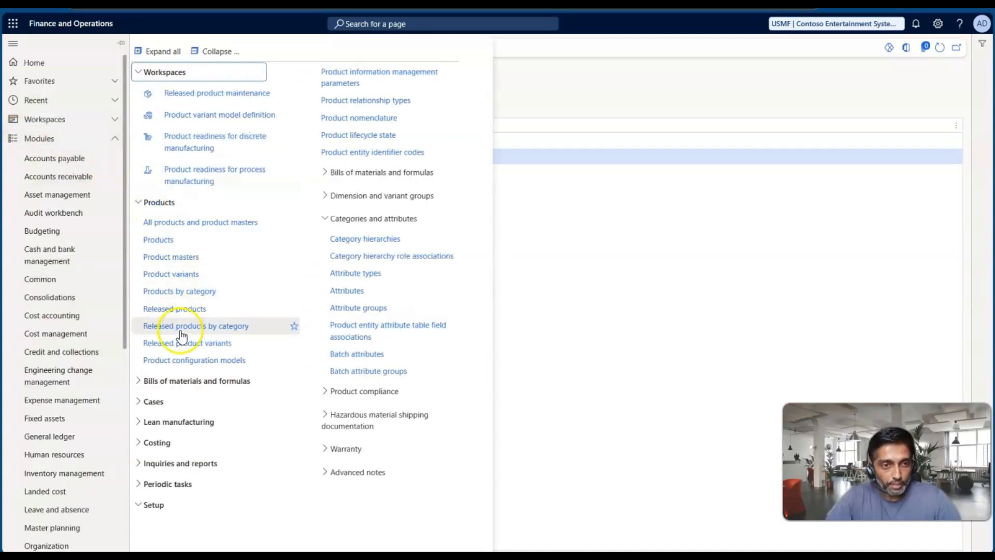
{"action": "scroll", "coordinate": [55, 368], "scroll_direction": "down", "scroll_amount": 6}
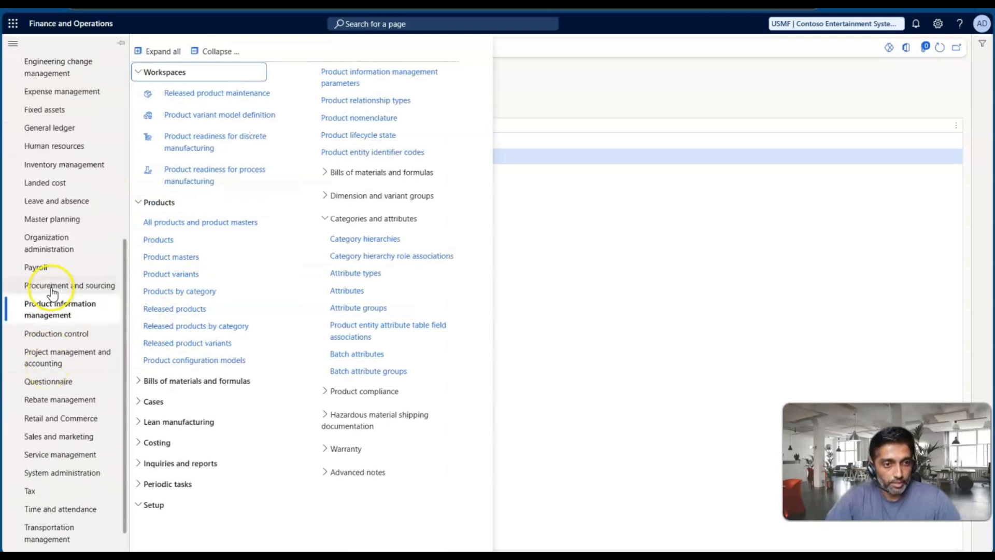
{"action": "left_click", "coordinate": [51, 289]}
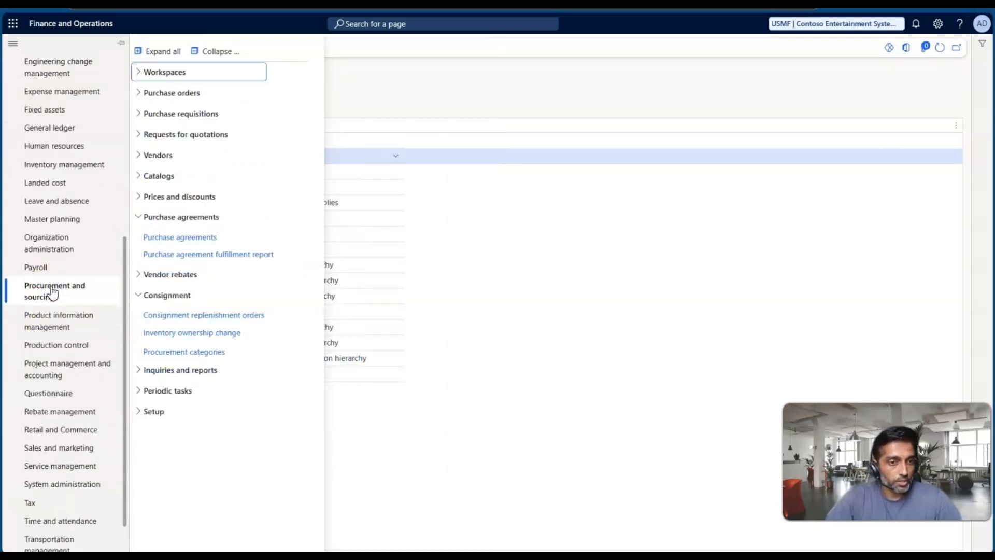
{"action": "left_click", "coordinate": [181, 354]}
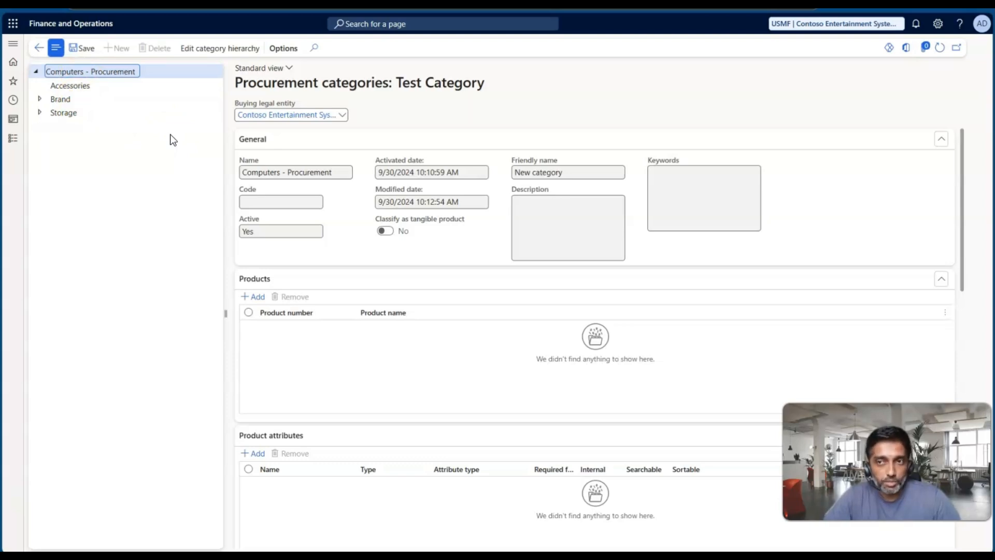
{"action": "left_click", "coordinate": [41, 99]}
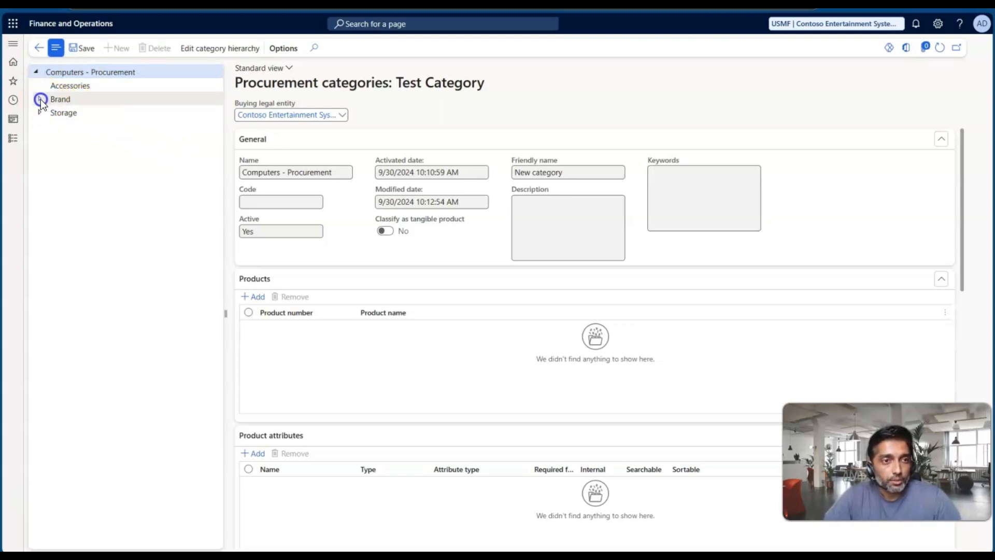
{"action": "left_click", "coordinate": [41, 114]}
{"action": "left_click", "coordinate": [40, 140]}
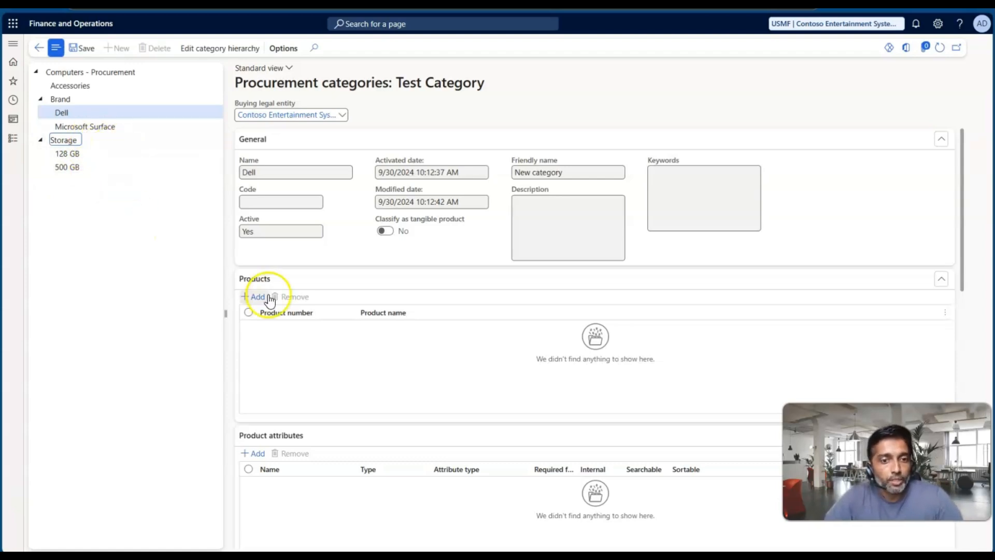
Examine the product, attribute, vendor and evaluation criterion sections of the Dell category, and open the 128 GB storage category
{"action": "scroll", "coordinate": [284, 346], "scroll_direction": "down", "scroll_amount": 2}
{"action": "scroll", "coordinate": [279, 320], "scroll_direction": "up", "scroll_amount": 1}
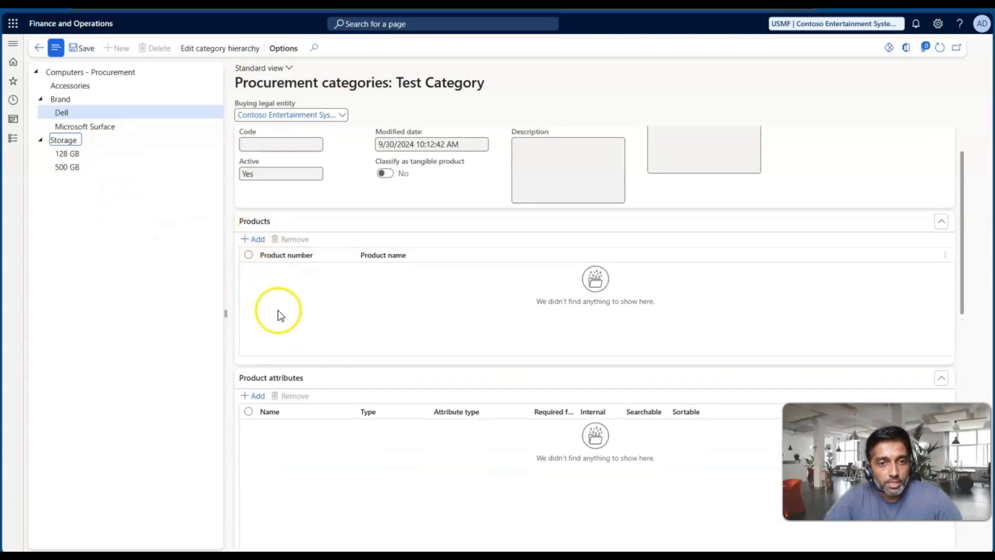
{"action": "scroll", "coordinate": [278, 309], "scroll_direction": "down", "scroll_amount": 4}
{"action": "scroll", "coordinate": [278, 310], "scroll_direction": "down", "scroll_amount": 4}
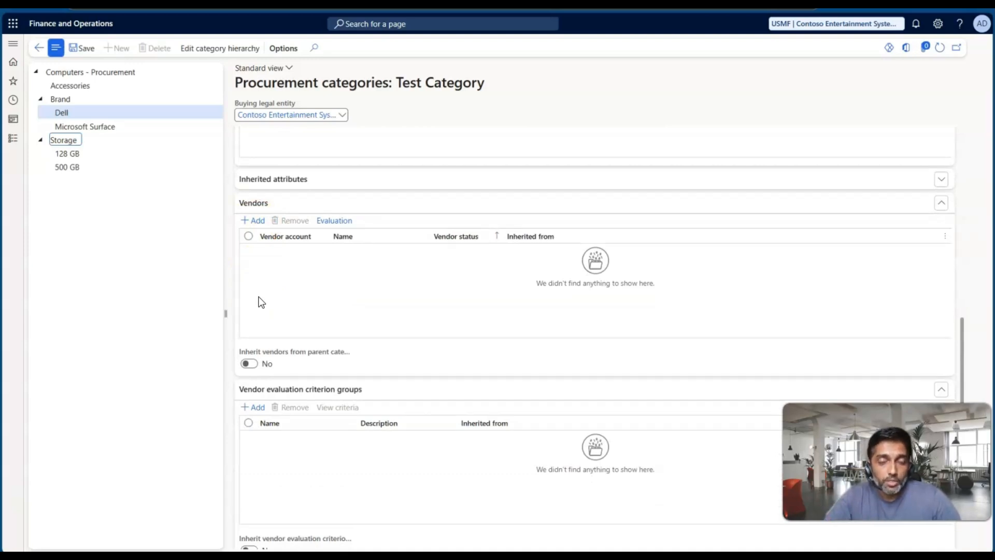
{"action": "scroll", "coordinate": [261, 302], "scroll_direction": "down", "scroll_amount": 3}
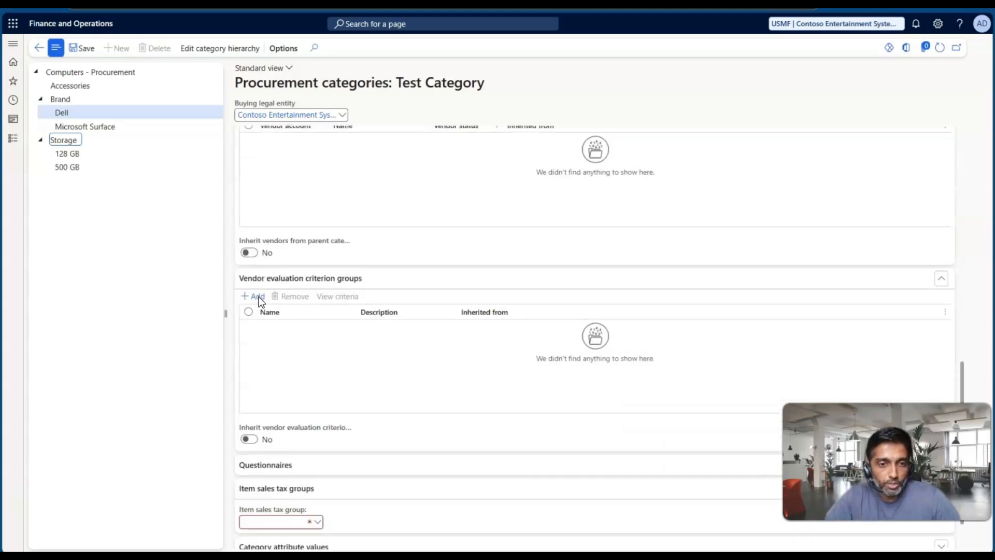
{"action": "scroll", "coordinate": [261, 302], "scroll_direction": "up", "scroll_amount": 3}
{"action": "scroll", "coordinate": [259, 297], "scroll_direction": "up", "scroll_amount": 8}
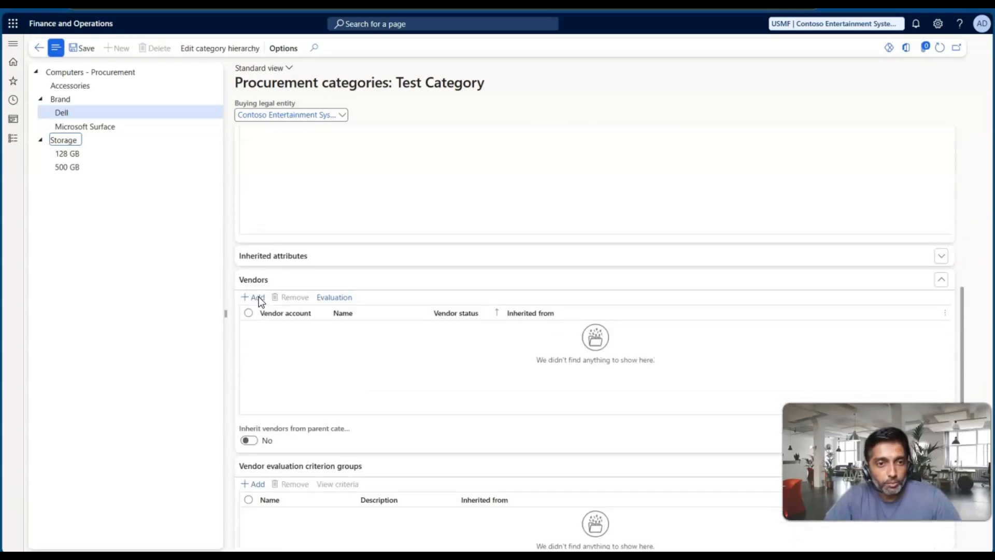
{"action": "scroll", "coordinate": [261, 302], "scroll_direction": "up", "scroll_amount": 1}
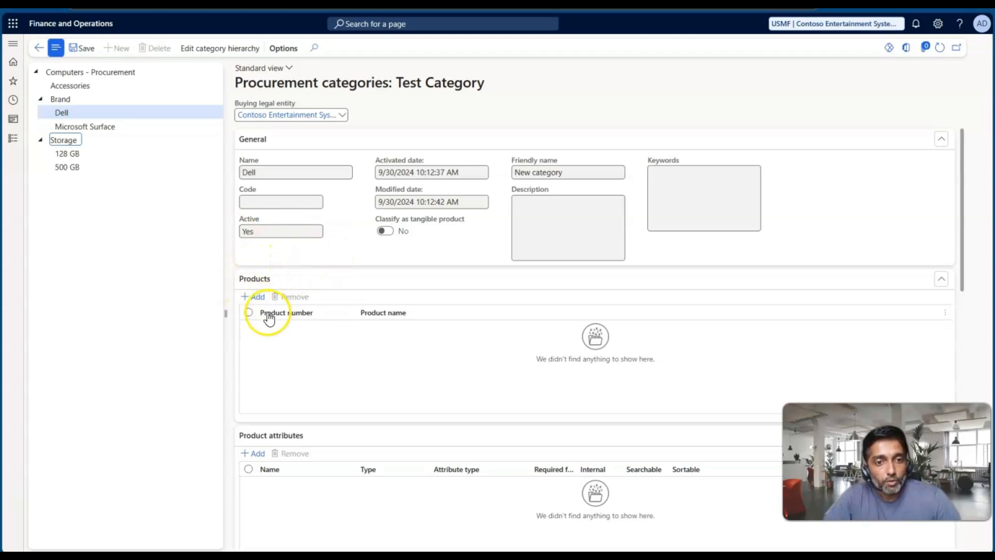
{"action": "scroll", "coordinate": [275, 357], "scroll_direction": "down", "scroll_amount": 1}
{"action": "scroll", "coordinate": [276, 356], "scroll_direction": "down", "scroll_amount": 6}
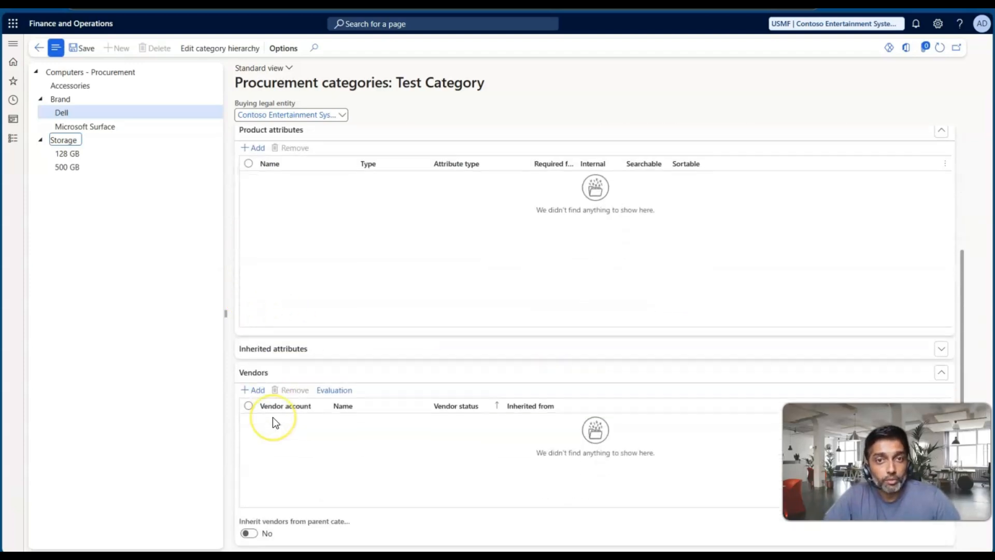
{"action": "scroll", "coordinate": [273, 418], "scroll_direction": "up", "scroll_amount": 3}
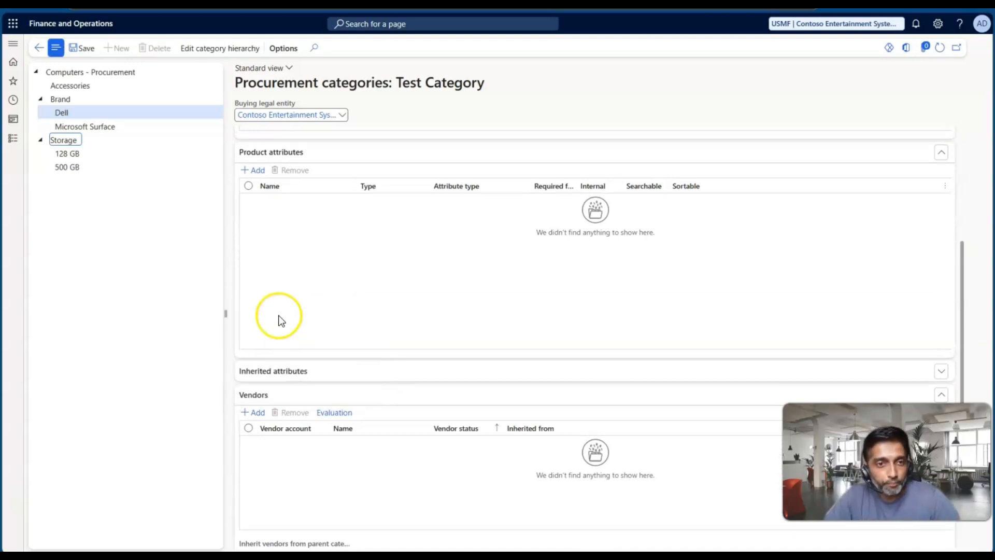
{"action": "scroll", "coordinate": [269, 306], "scroll_direction": "up", "scroll_amount": 2}
{"action": "left_click", "coordinate": [94, 155]}
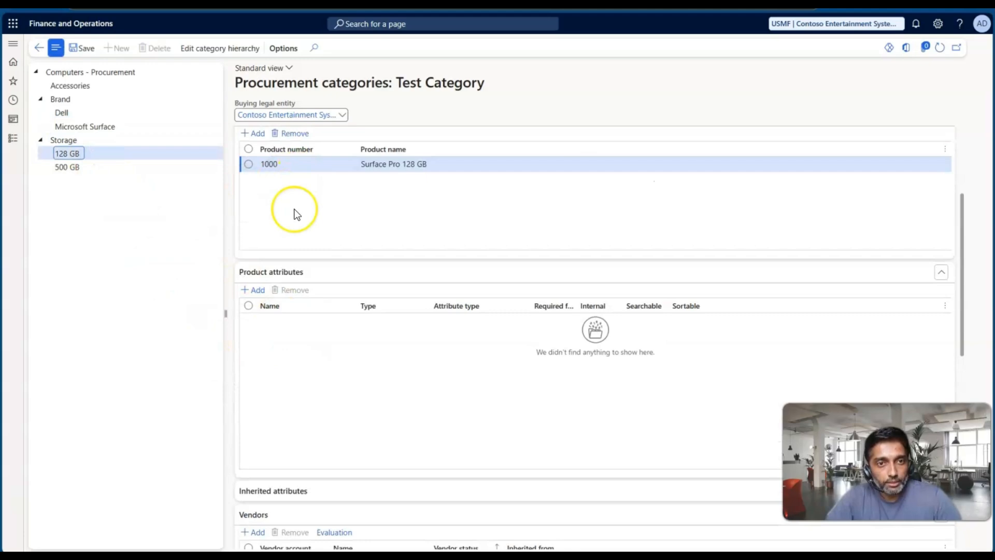
Add Acme Office Supplies and LTL Vendor as vendors of the 128 GB procurement category
{"action": "scroll", "coordinate": [295, 212], "scroll_direction": "up", "scroll_amount": 2}
{"action": "scroll", "coordinate": [295, 212], "scroll_direction": "down", "scroll_amount": 7}
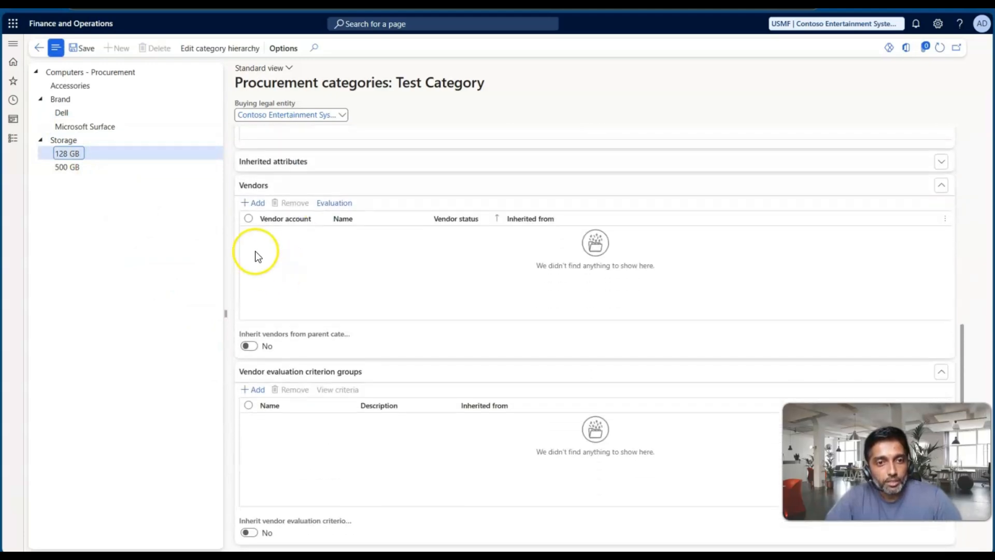
{"action": "left_click", "coordinate": [253, 204]}
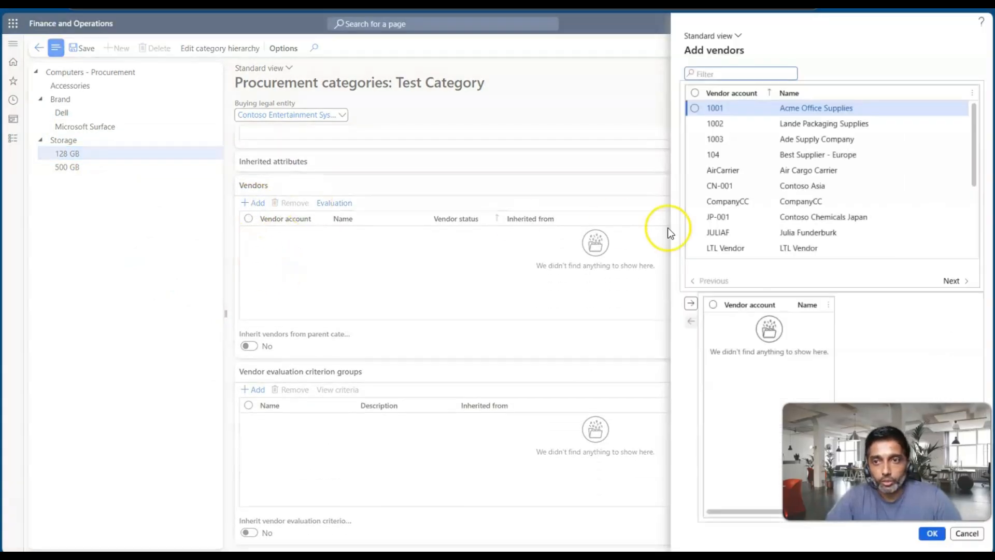
{"action": "left_click", "coordinate": [694, 109]}
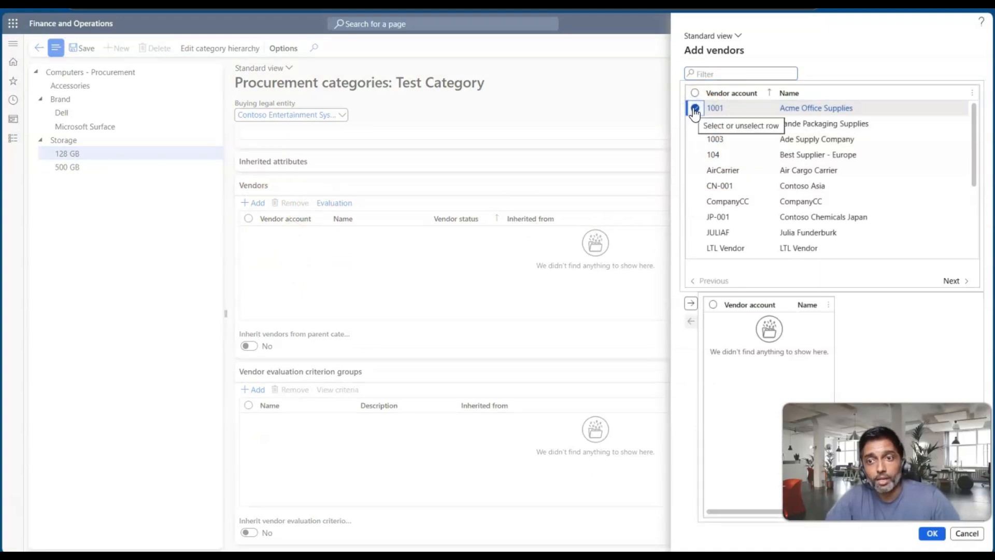
{"action": "scroll", "coordinate": [722, 188], "scroll_direction": "down", "scroll_amount": 2}
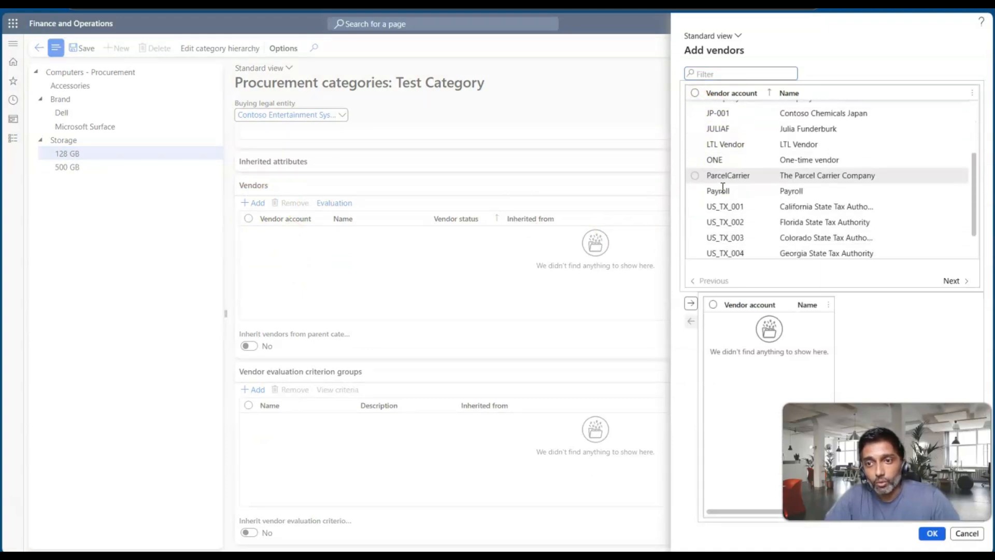
{"action": "scroll", "coordinate": [723, 187], "scroll_direction": "down", "scroll_amount": 1}
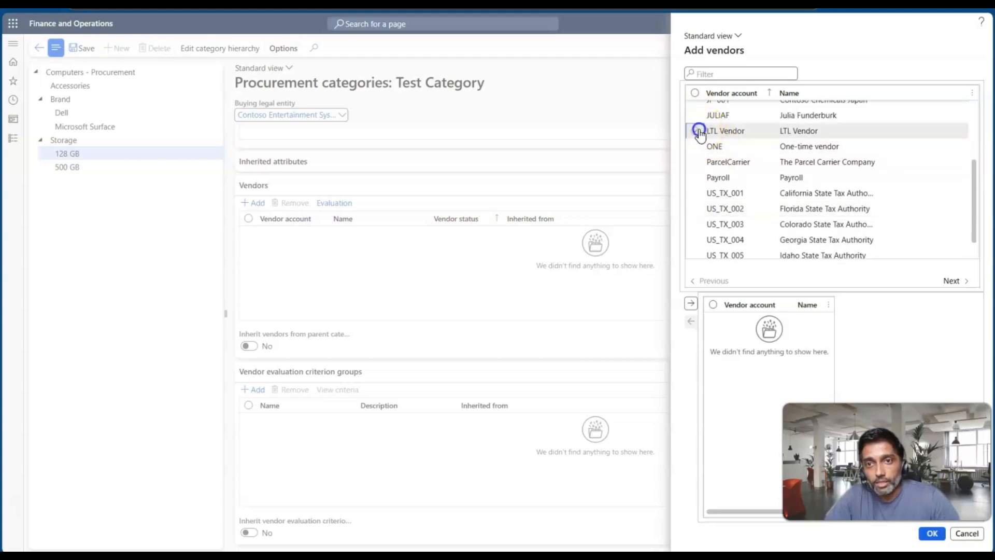
{"action": "scroll", "coordinate": [727, 164], "scroll_direction": "up", "scroll_amount": 3}
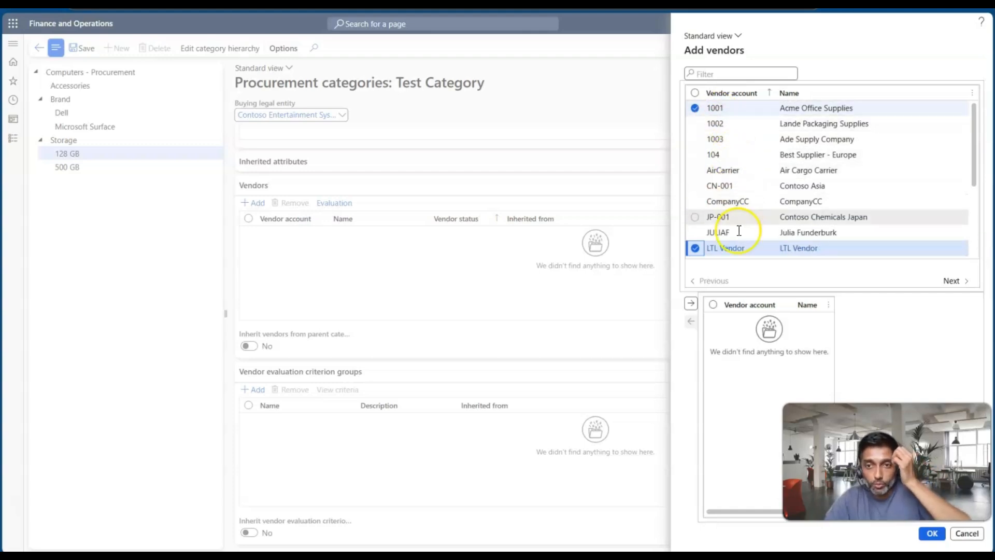
{"action": "left_click", "coordinate": [691, 304]}
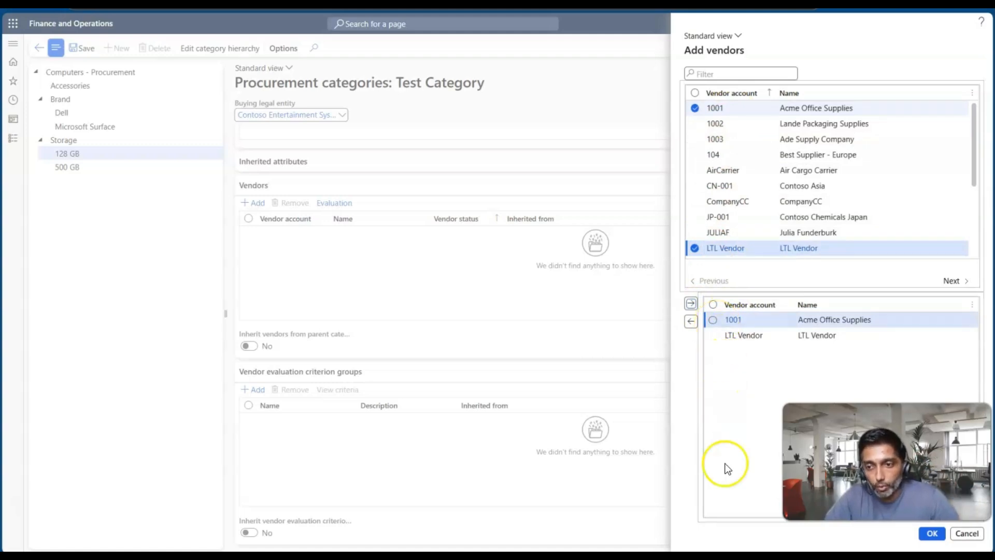
{"action": "left_click", "coordinate": [931, 541]}
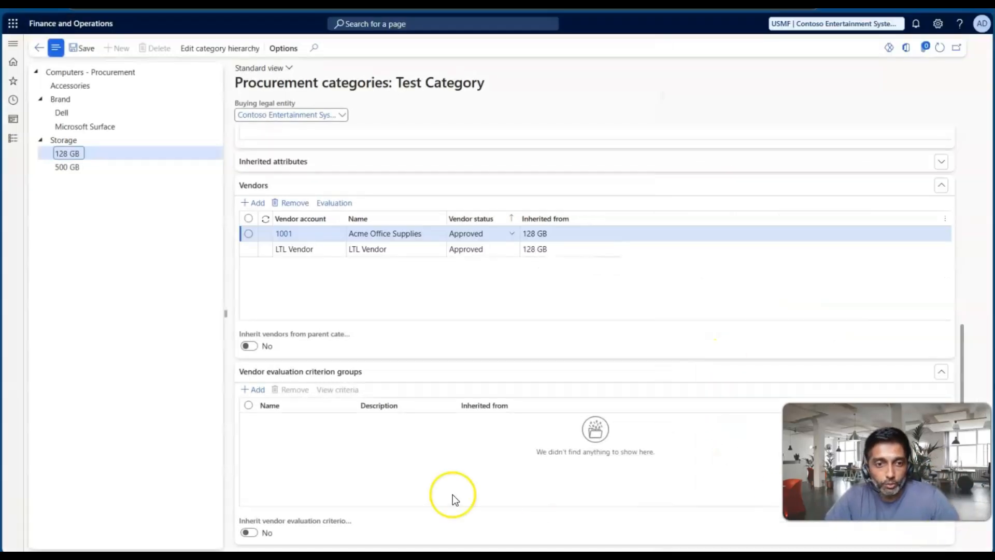
Review the vendor status options for Acme Office Supplies and keep the status Approved
{"action": "scroll", "coordinate": [293, 324], "scroll_direction": "up", "scroll_amount": 3}
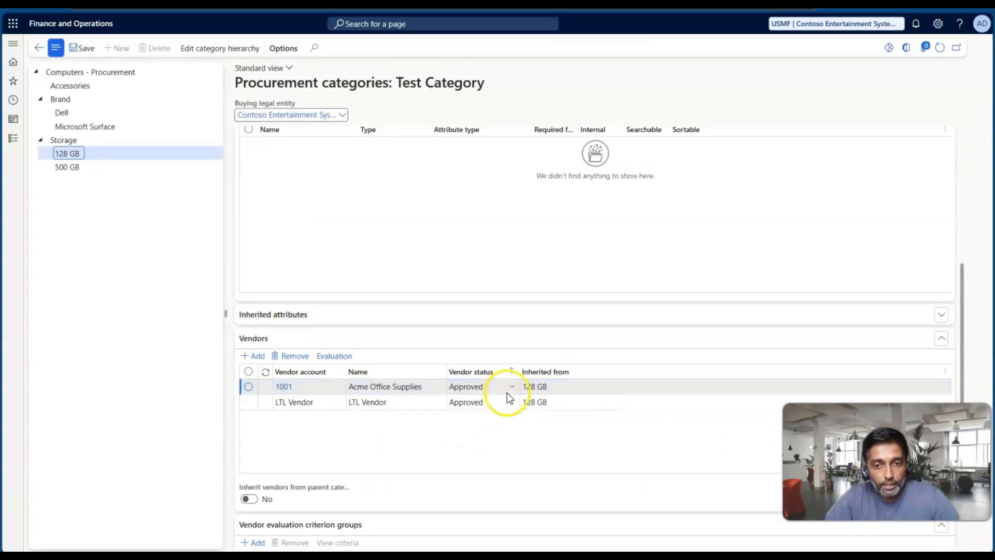
{"action": "left_click", "coordinate": [513, 388]}
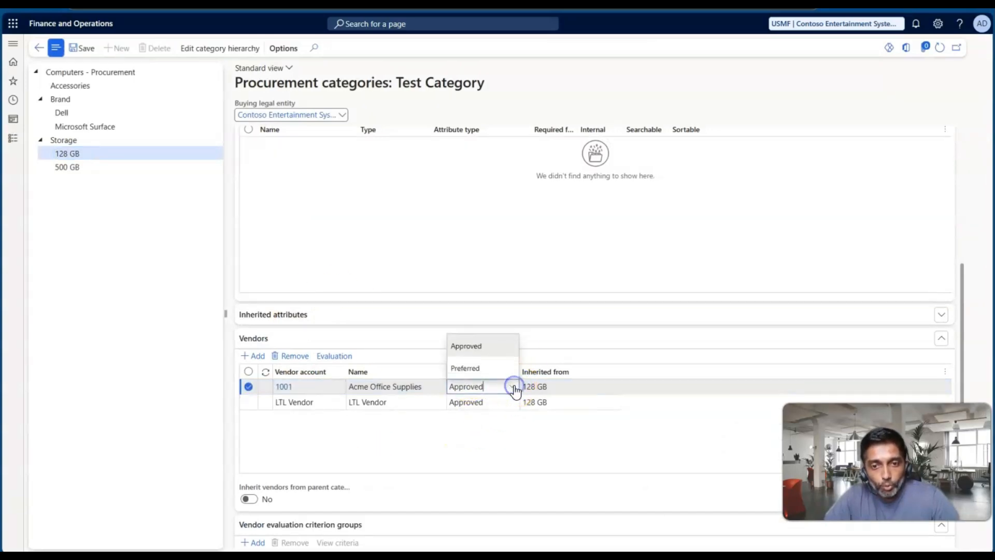
{"action": "left_click", "coordinate": [493, 369]}
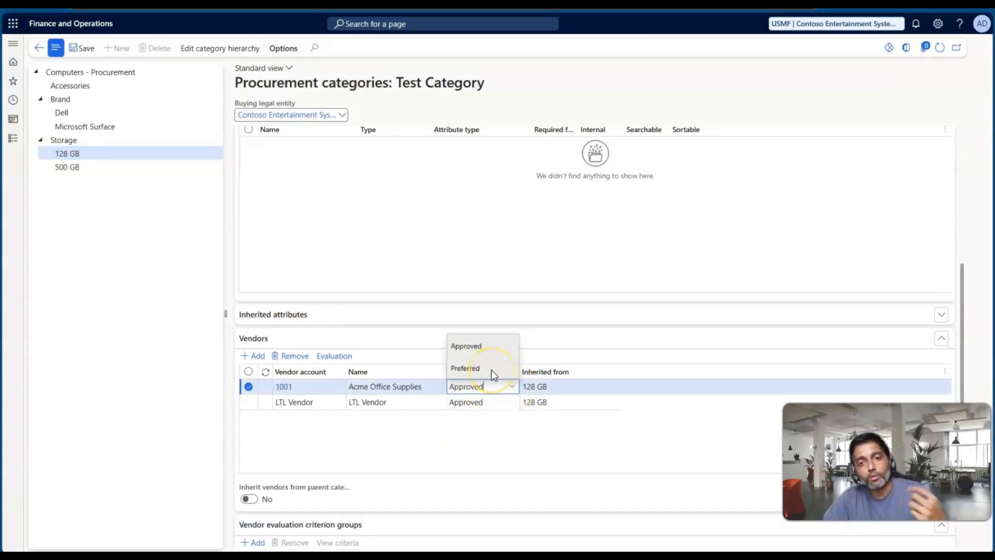
{"action": "left_click", "coordinate": [456, 346]}
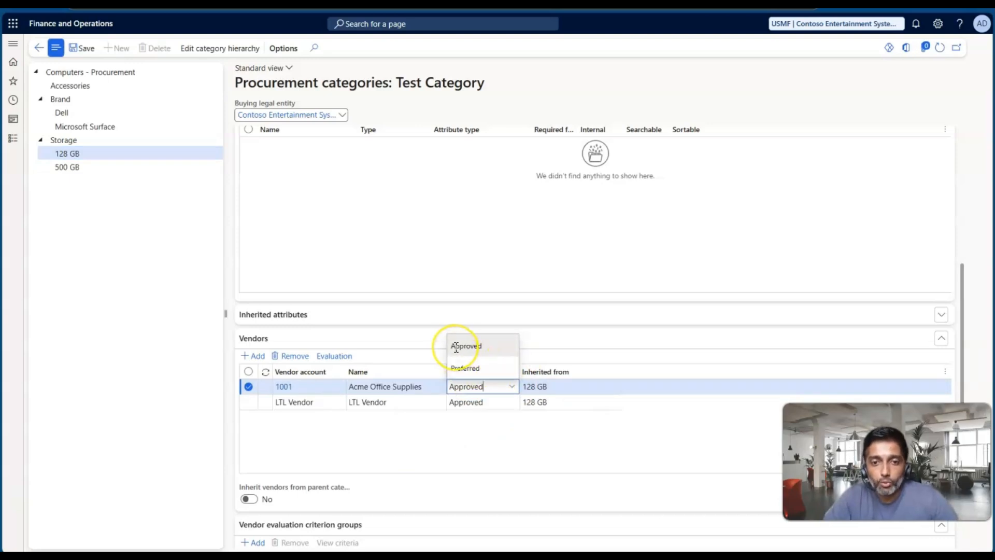
Examine the general, product, product attribute and vendor sections of the 128 GB category
{"action": "scroll", "coordinate": [350, 238], "scroll_direction": "up", "scroll_amount": 5}
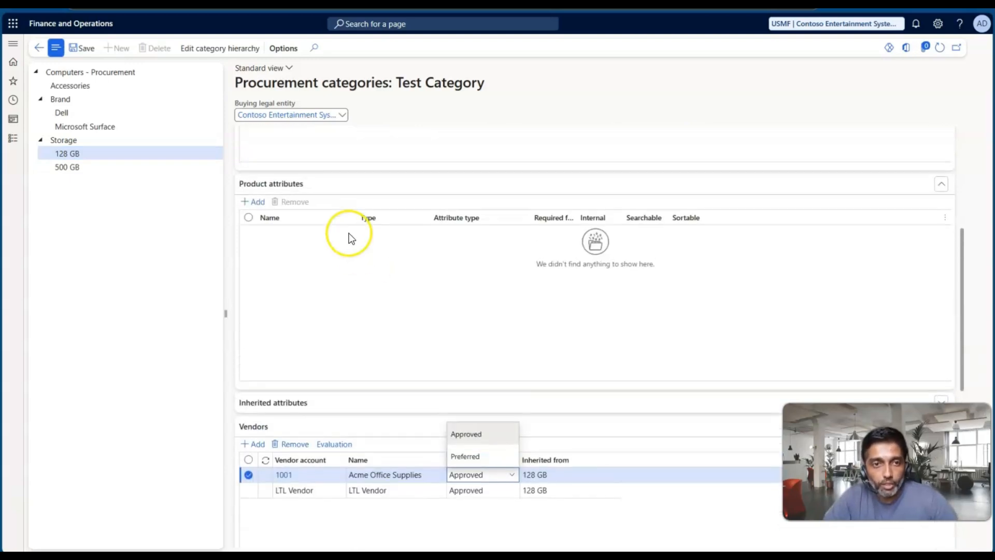
{"action": "scroll", "coordinate": [349, 239], "scroll_direction": "up", "scroll_amount": 1}
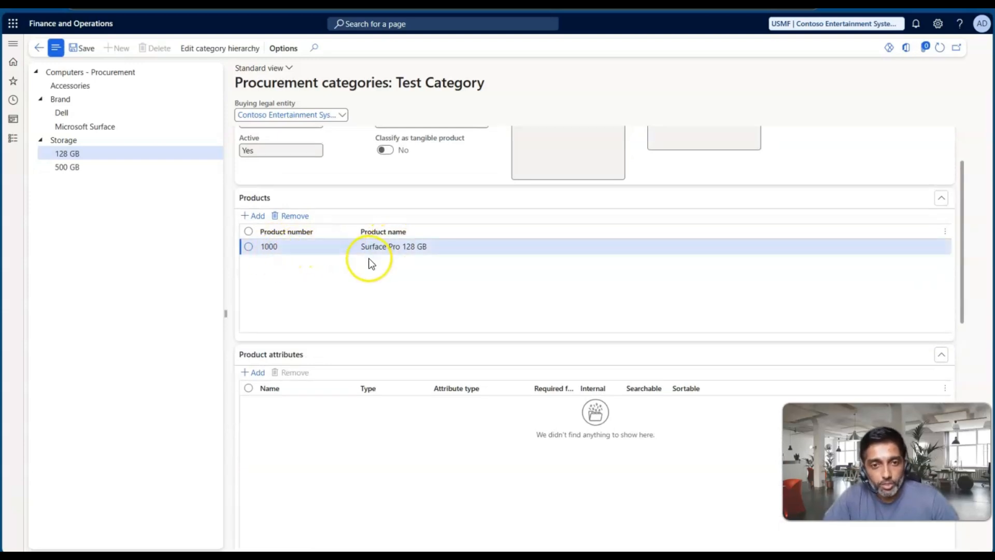
{"action": "scroll", "coordinate": [342, 280], "scroll_direction": "down", "scroll_amount": 5}
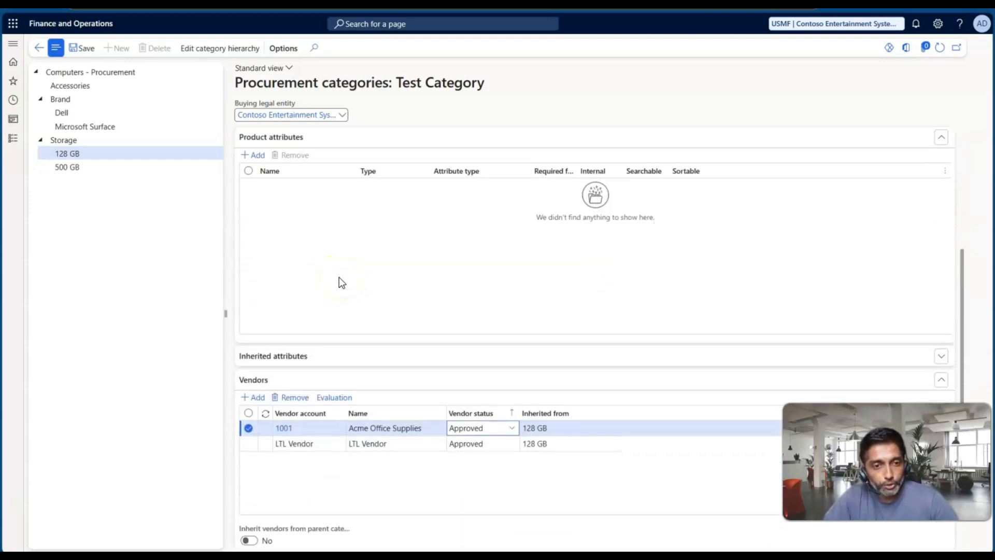
{"action": "scroll", "coordinate": [342, 282], "scroll_direction": "up", "scroll_amount": 2}
{"action": "scroll", "coordinate": [342, 283], "scroll_direction": "up", "scroll_amount": 3}
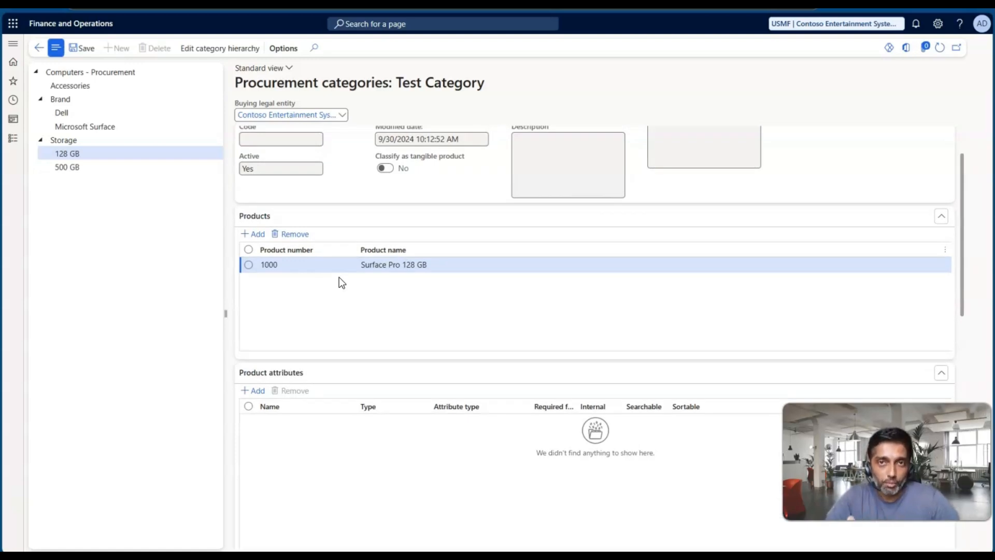
{"action": "scroll", "coordinate": [339, 277], "scroll_direction": "up", "scroll_amount": 2}
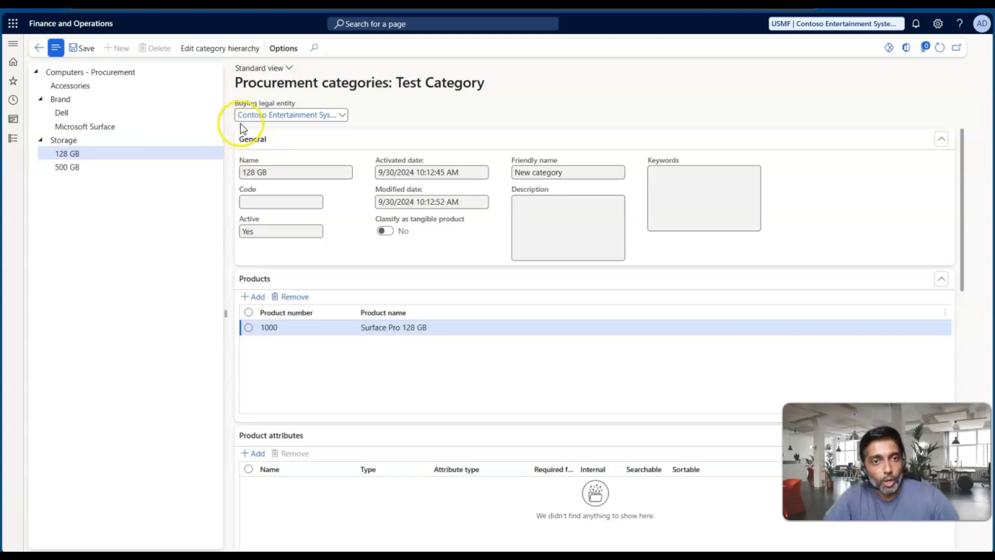
{"action": "left_click_drag", "start_coordinate": [239, 88], "coordinate": [410, 84]}
Look up the categories and attributes pages in Product information management, and return to the Test Category procurement categories
{"action": "left_click", "coordinate": [7, 140]}
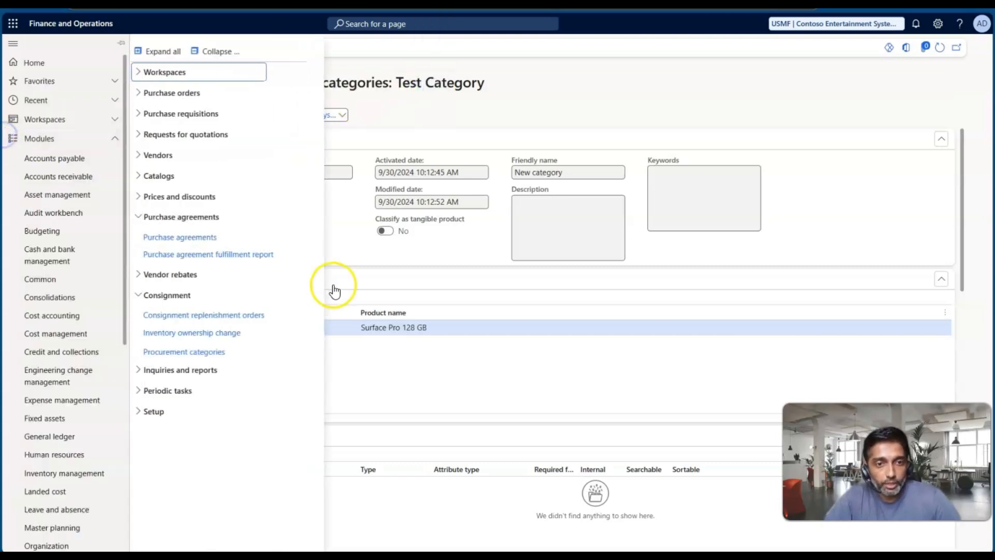
{"action": "scroll", "coordinate": [59, 405], "scroll_direction": "down", "scroll_amount": 6}
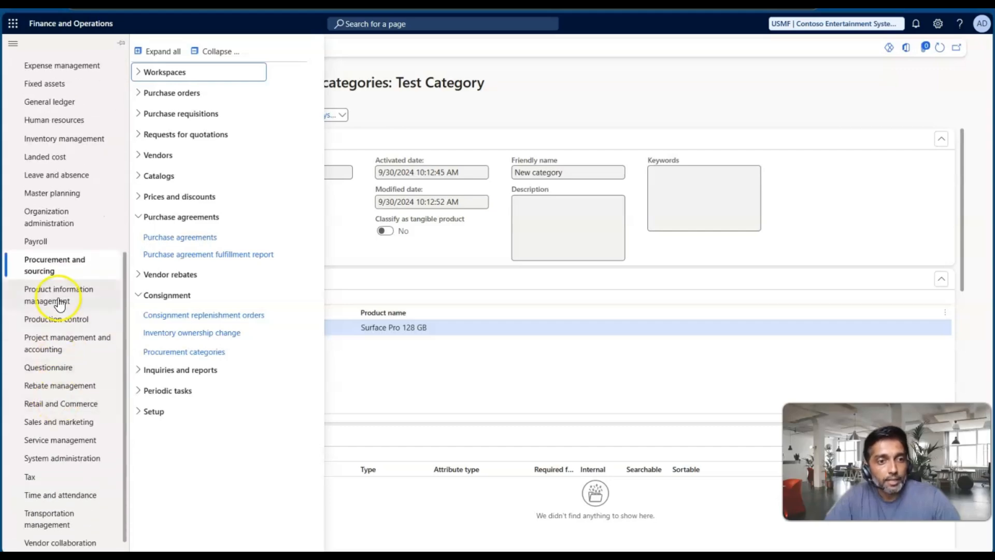
{"action": "left_click", "coordinate": [62, 275]}
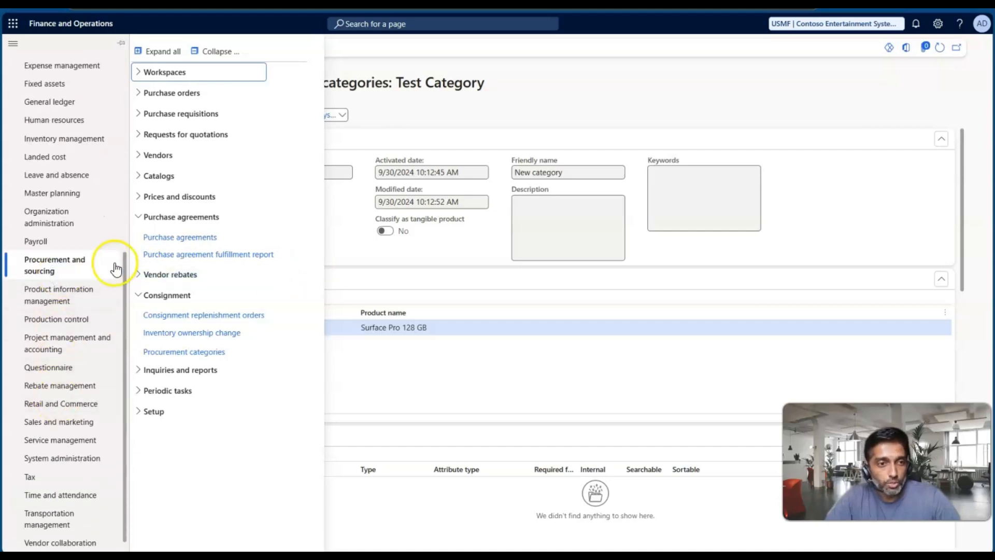
{"action": "left_click", "coordinate": [100, 294]}
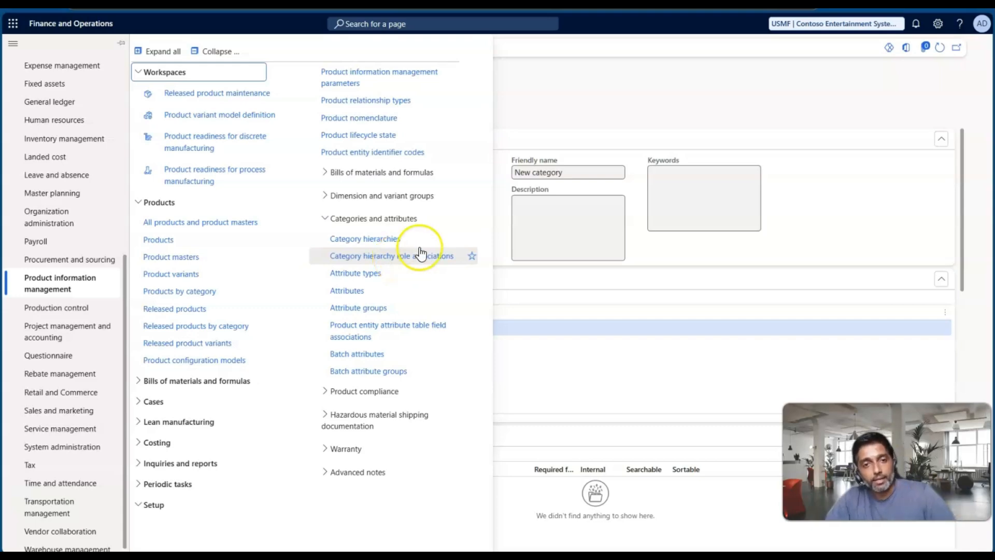
{"action": "left_click", "coordinate": [539, 88]}
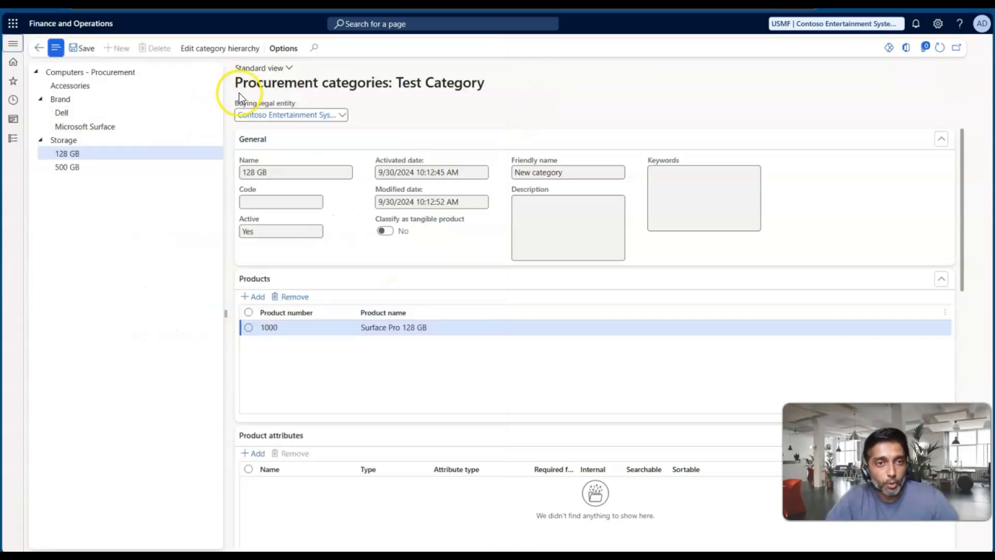
{"action": "left_click_drag", "start_coordinate": [238, 82], "coordinate": [402, 83]}
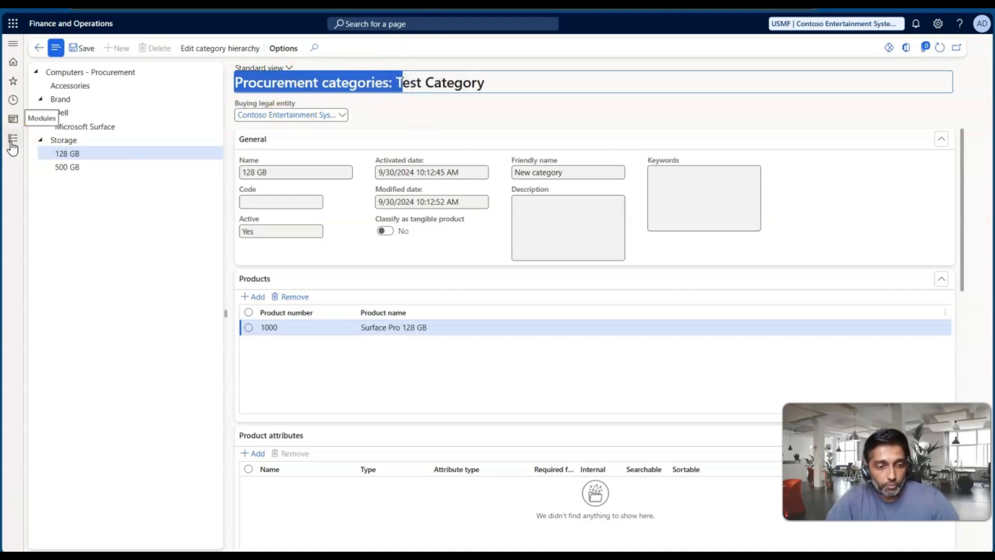
{"action": "key", "text": "alt+Tab"}
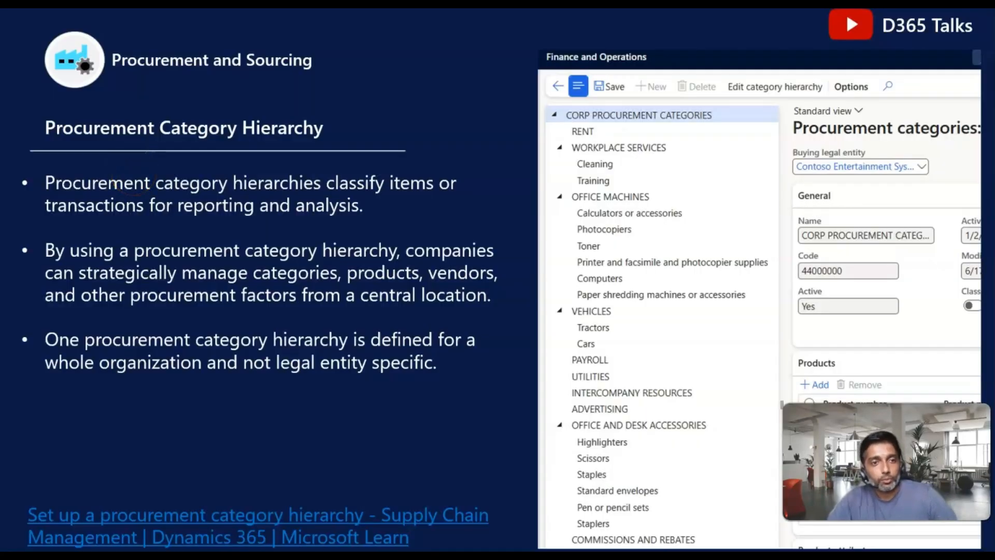
{"action": "key", "text": "Right"}
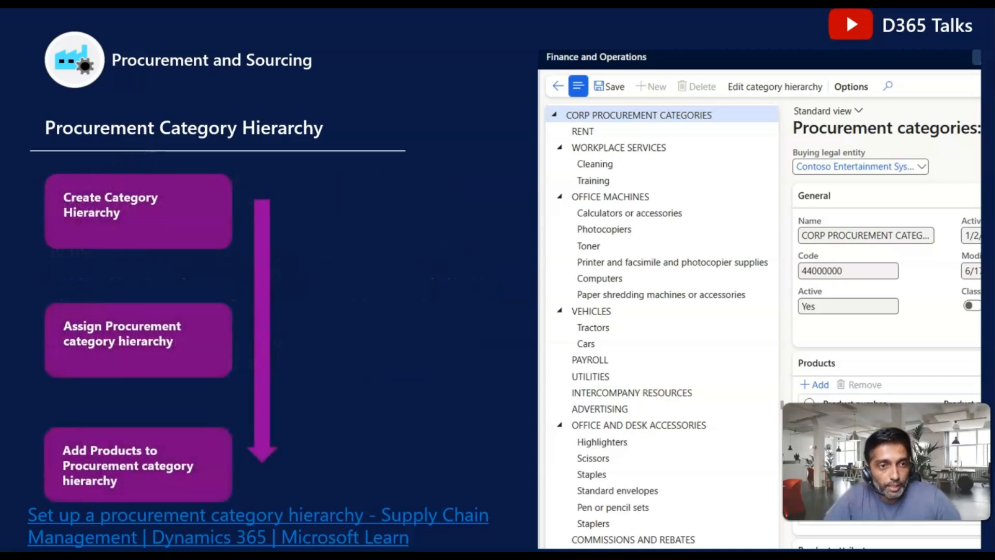
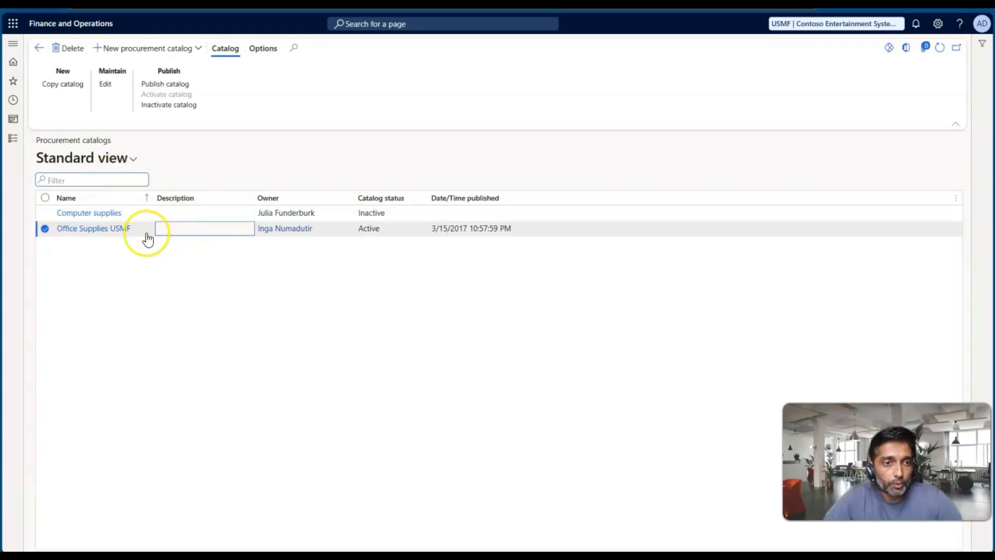
View the CORP PROCUREMENT CATEGORIES in the Office Supplies USMF catalog and return to the procurement catalog list
{"action": "left_click", "coordinate": [101, 230]}
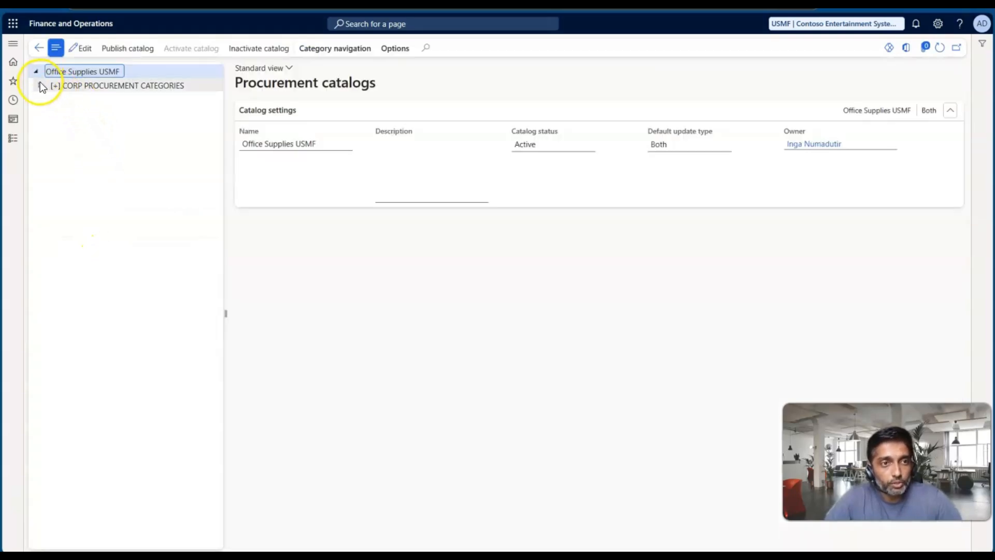
{"action": "left_click", "coordinate": [41, 86]}
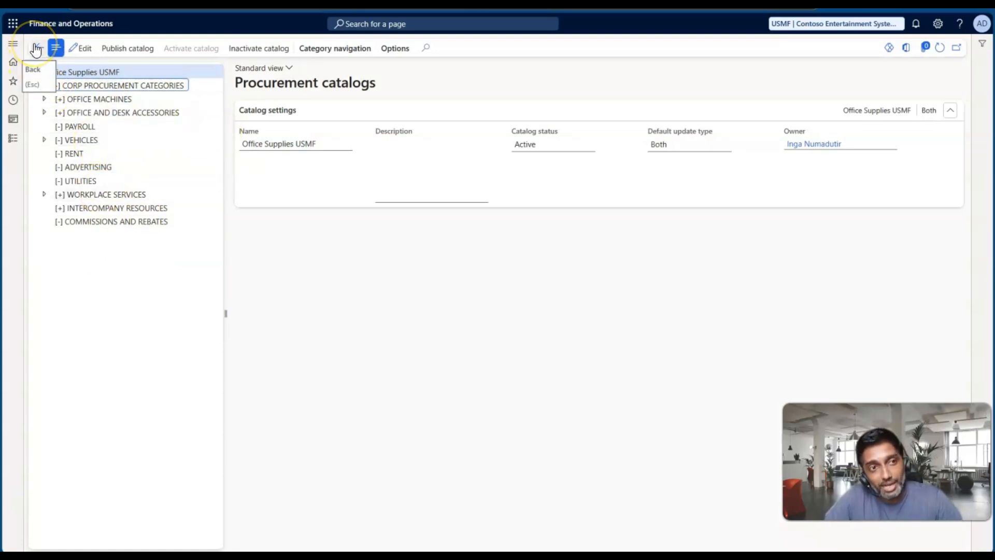
{"action": "left_click", "coordinate": [36, 50]}
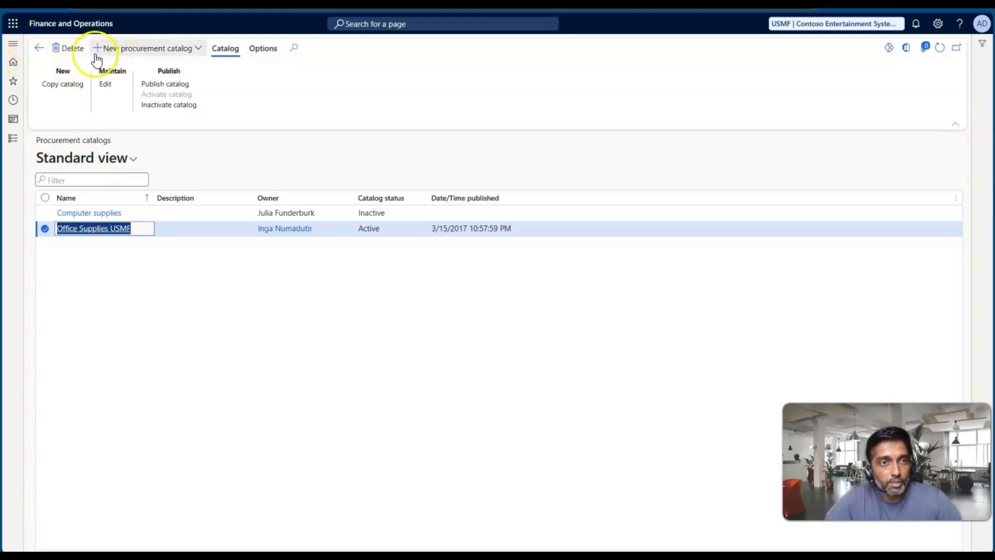
Create a new procurement catalog named IT procurement without running it in batch
{"action": "left_click", "coordinate": [118, 50]}
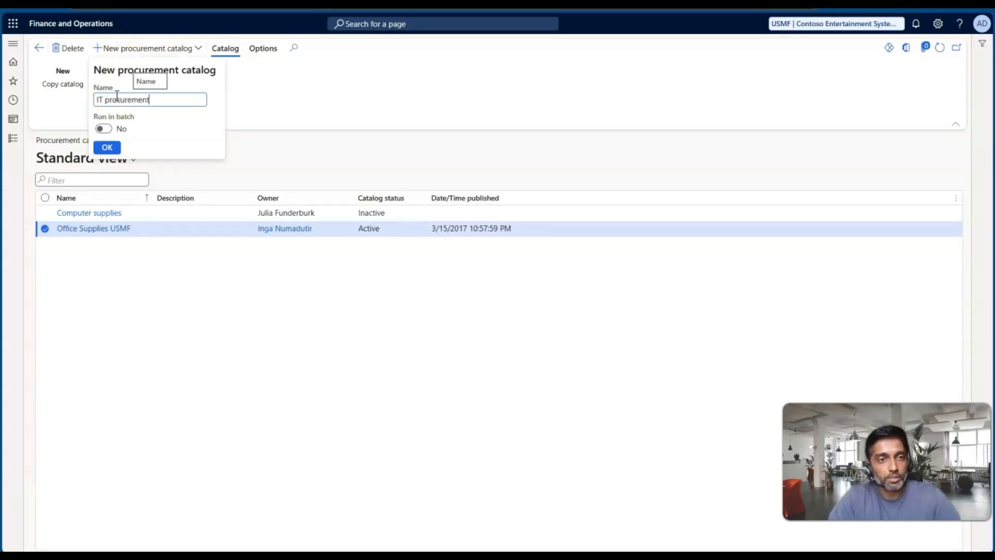
{"action": "left_click", "coordinate": [107, 148]}
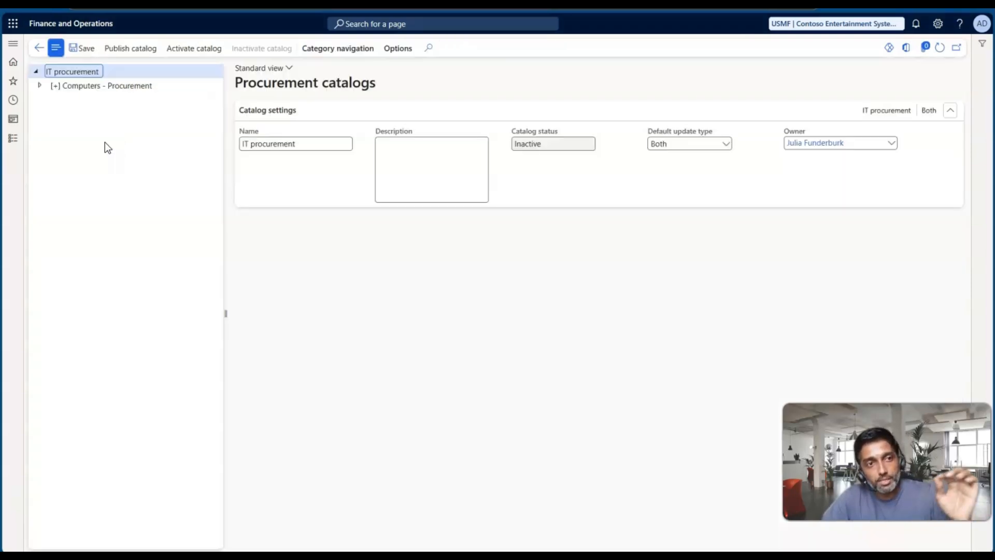
Expand Computers - Procurement with its Brand and Storage categories in the IT procurement catalog, and open the 500 GB category
{"action": "left_click", "coordinate": [41, 85]}
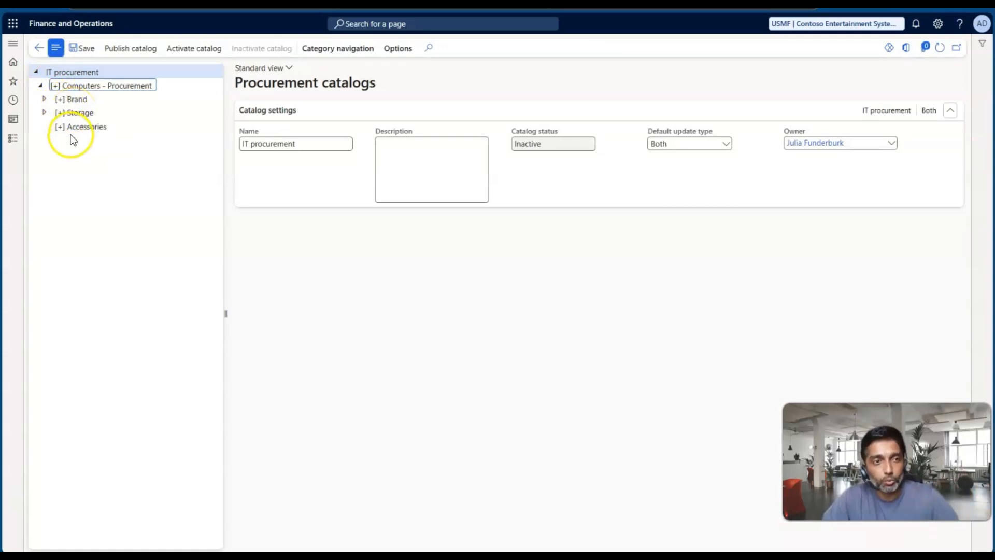
{"action": "left_click", "coordinate": [43, 99]}
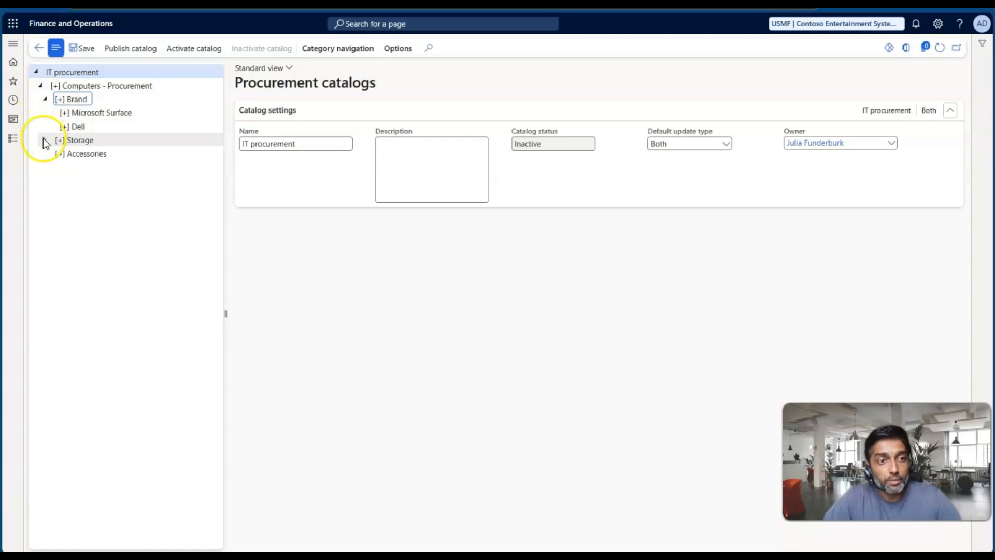
{"action": "left_click", "coordinate": [44, 140]}
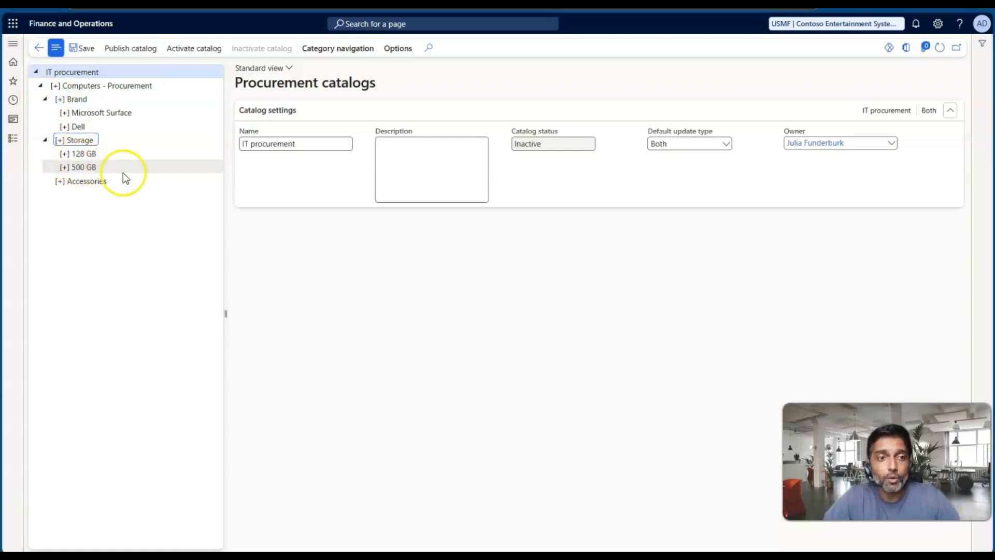
{"action": "left_click", "coordinate": [123, 172]}
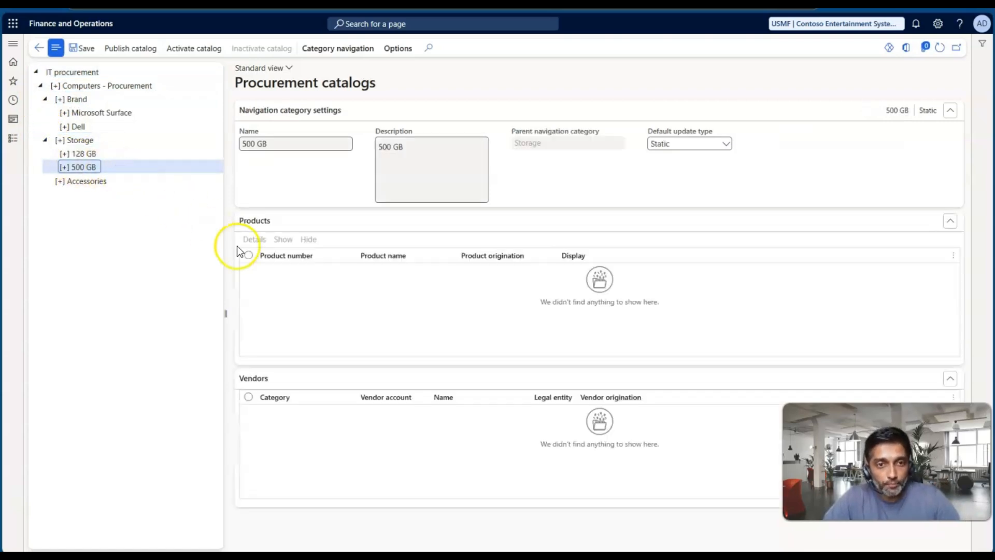
Review the 128 GB category, and hide Microsoft Arc Keyboard (C0002) and Microsoft Arc Mouse (C0003) in the Accessories category
{"action": "left_click", "coordinate": [105, 155]}
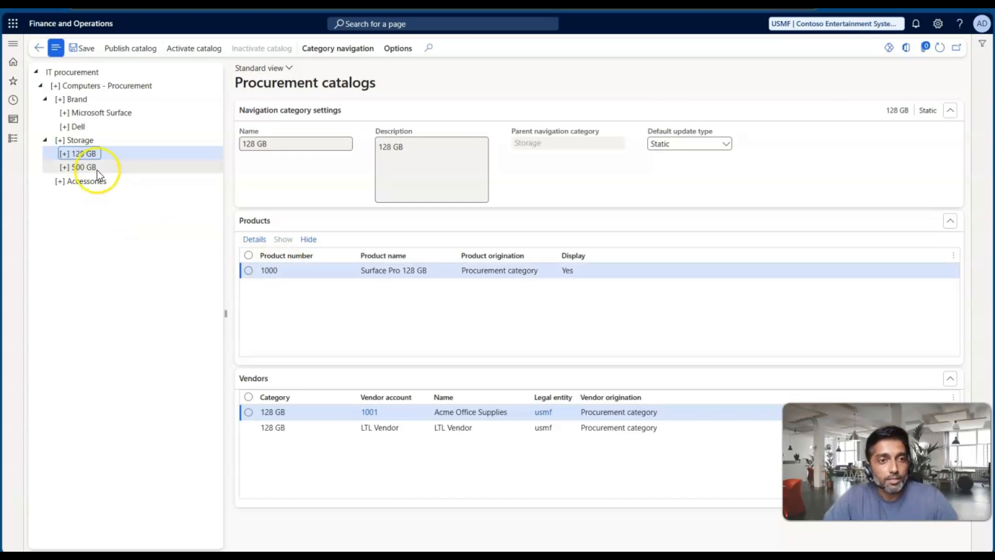
{"action": "left_click", "coordinate": [80, 182]}
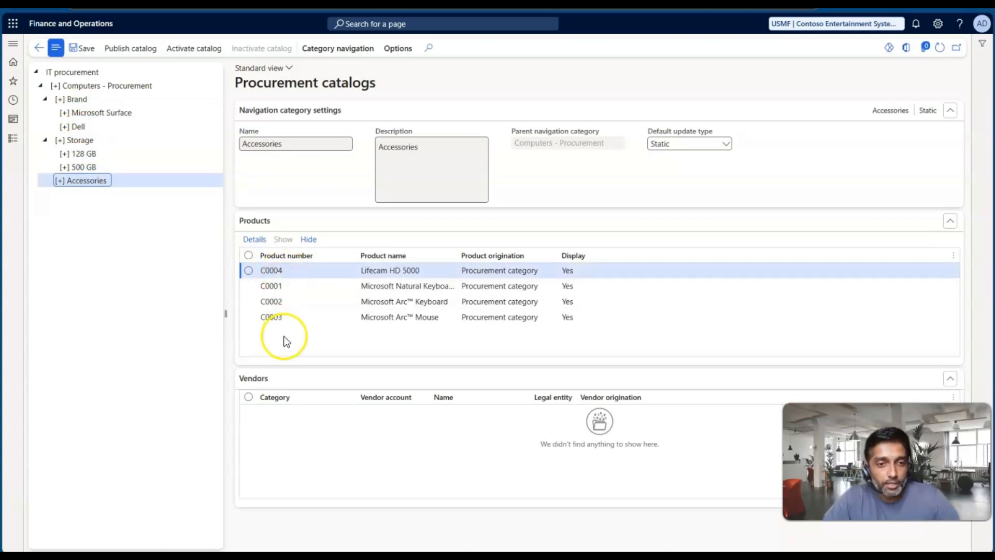
{"action": "left_click", "coordinate": [249, 301]}
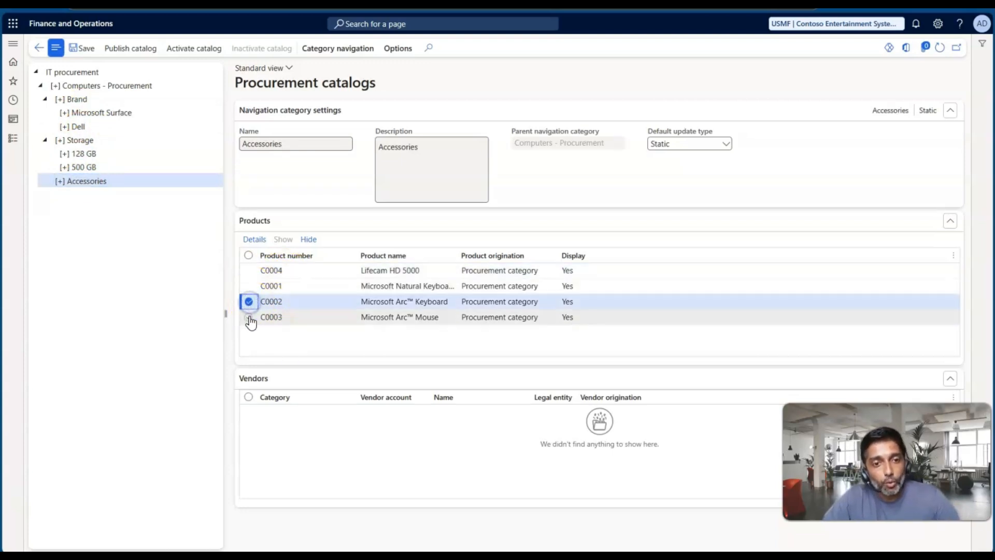
{"action": "left_click", "coordinate": [248, 318]}
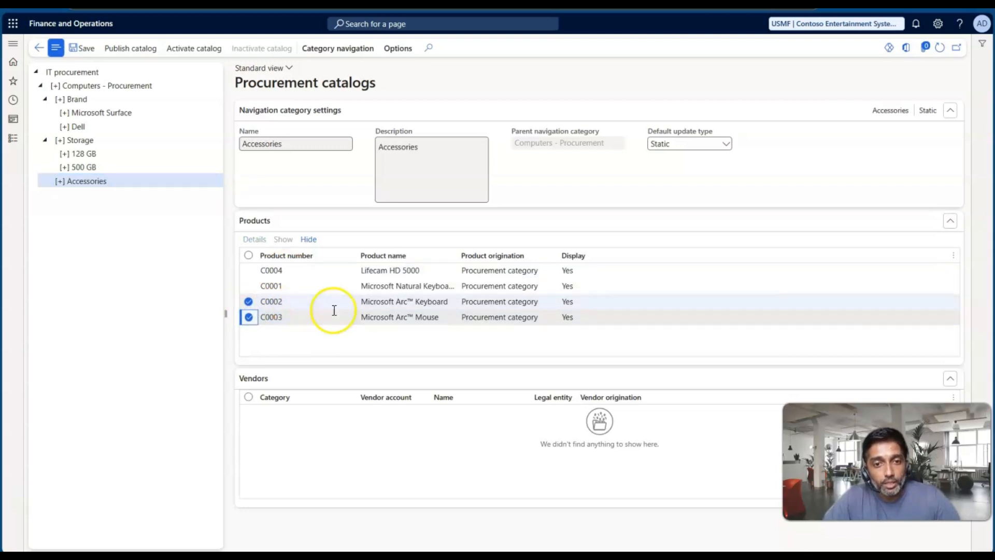
{"action": "left_click", "coordinate": [310, 239]}
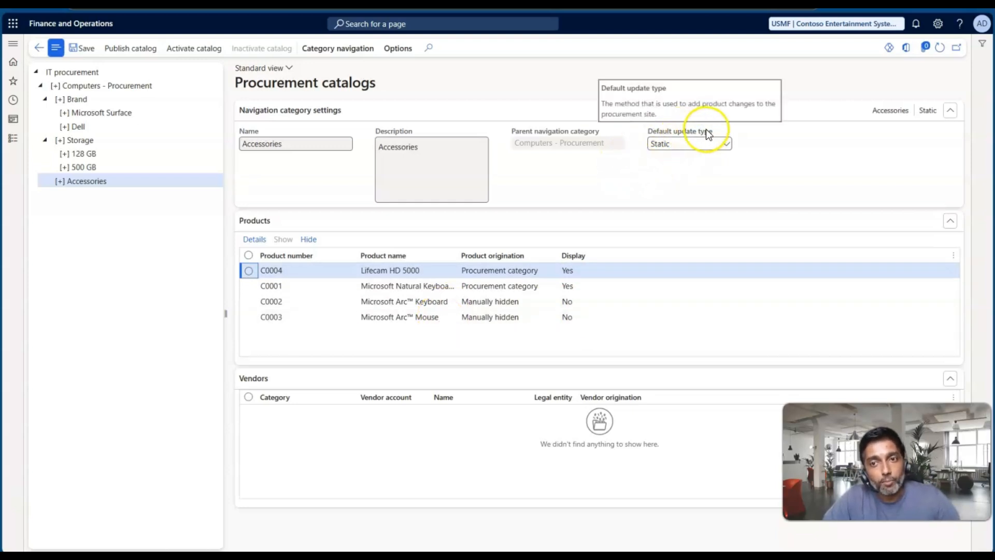
Examine the default update type options and the category navigation commands for the Accessories category
{"action": "left_click", "coordinate": [725, 143]}
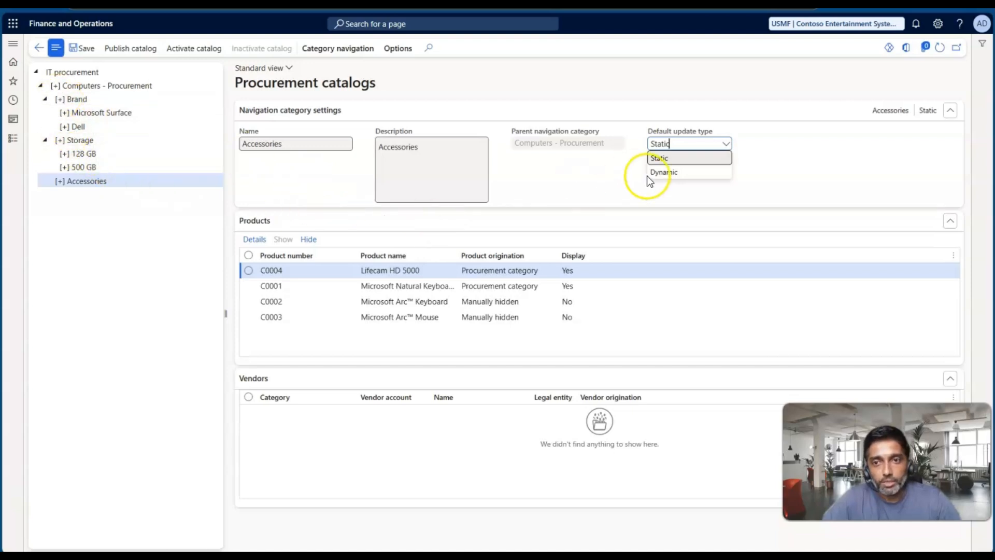
{"action": "left_click", "coordinate": [527, 186]}
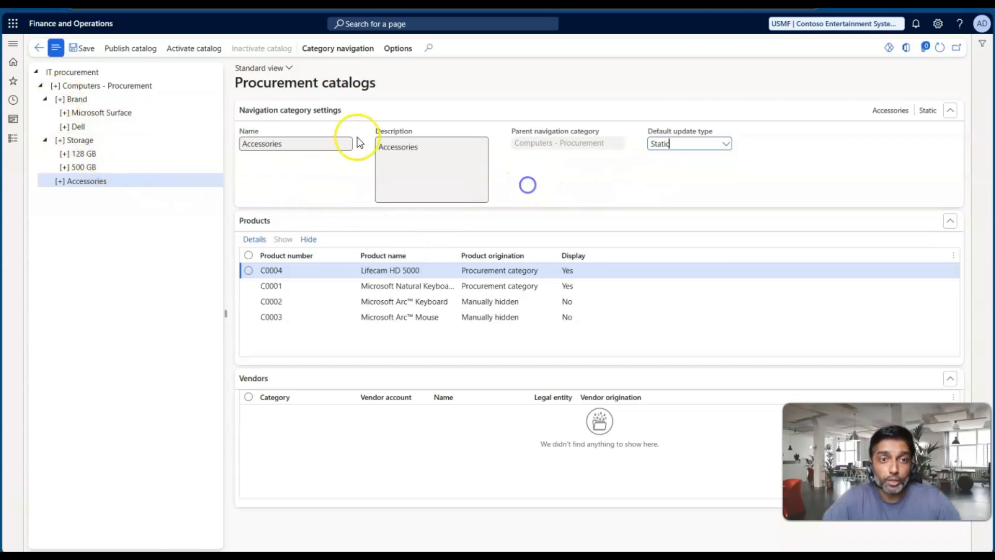
{"action": "left_click", "coordinate": [321, 52]}
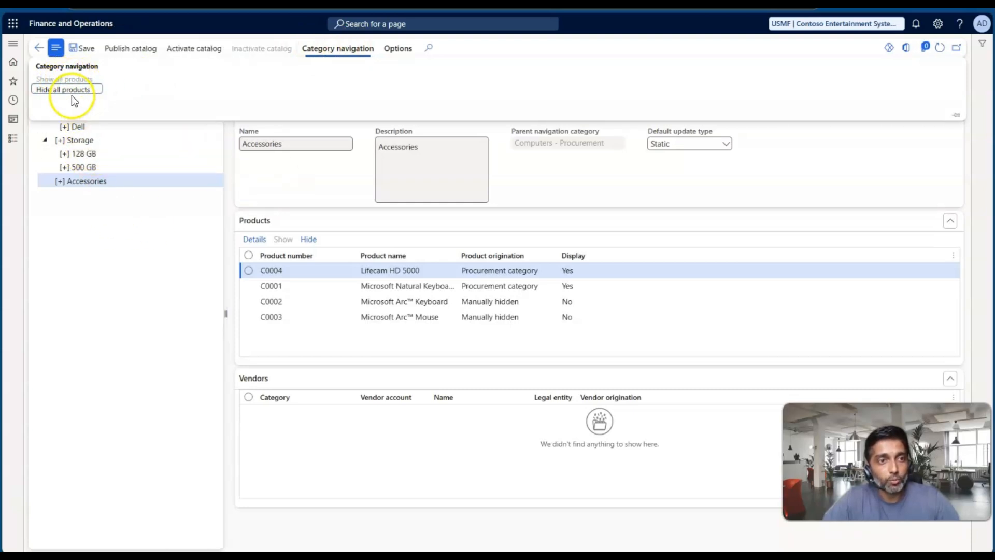
{"action": "left_click", "coordinate": [133, 211]}
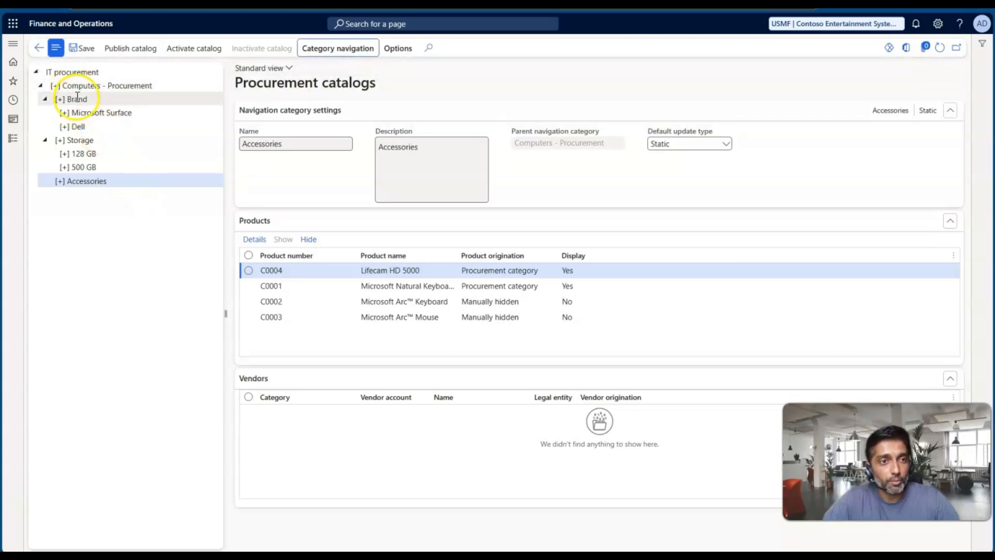
{"action": "left_click", "coordinate": [316, 48]}
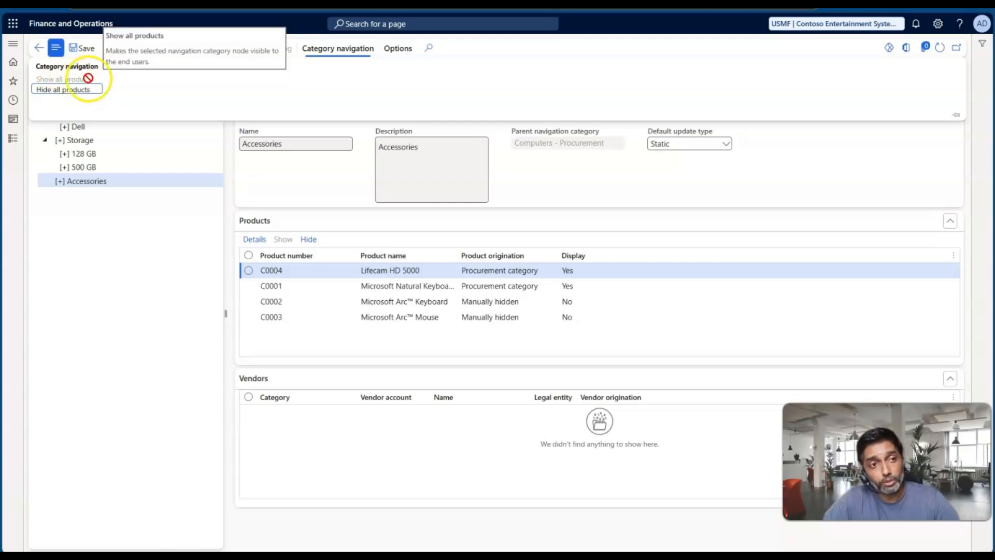
{"action": "left_click", "coordinate": [100, 221]}
Hide all products in the Storage category of the IT procurement catalog and expand its subcategories
{"action": "left_click", "coordinate": [75, 99]}
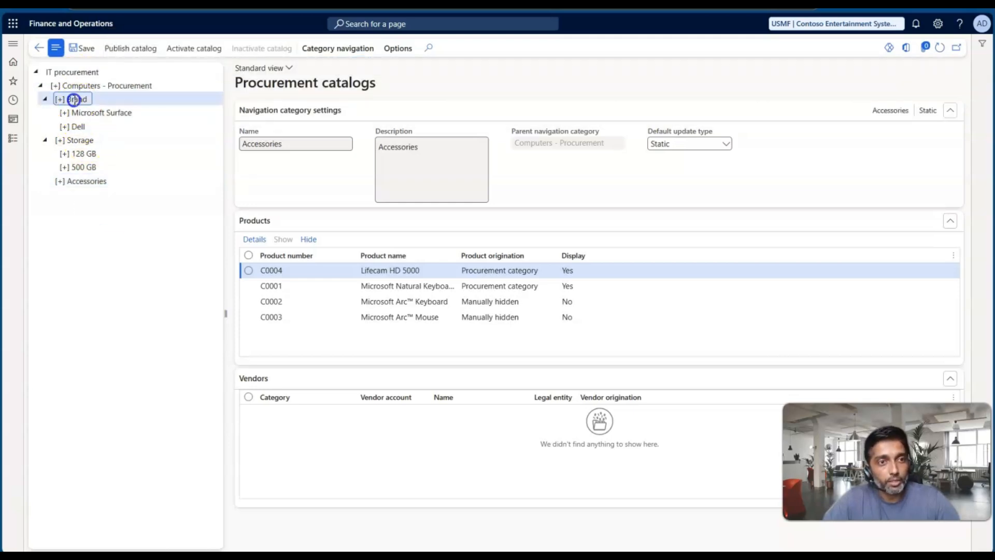
{"action": "left_click", "coordinate": [81, 140]}
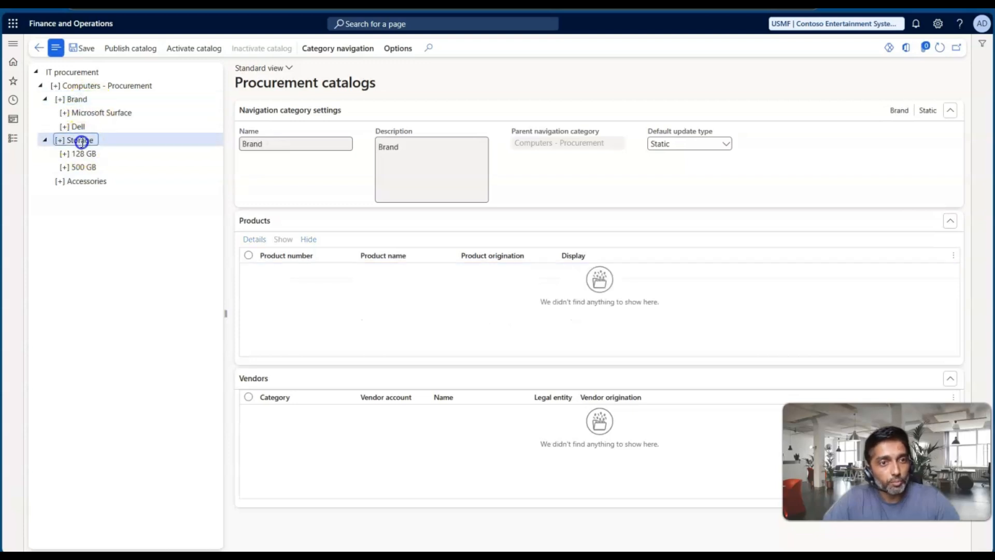
{"action": "left_click", "coordinate": [314, 50]}
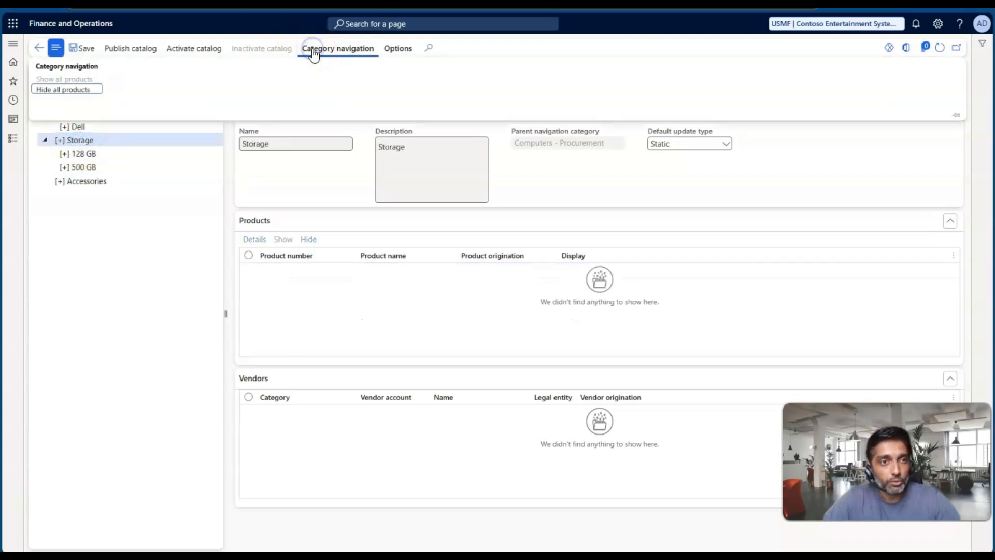
{"action": "left_click", "coordinate": [76, 91]}
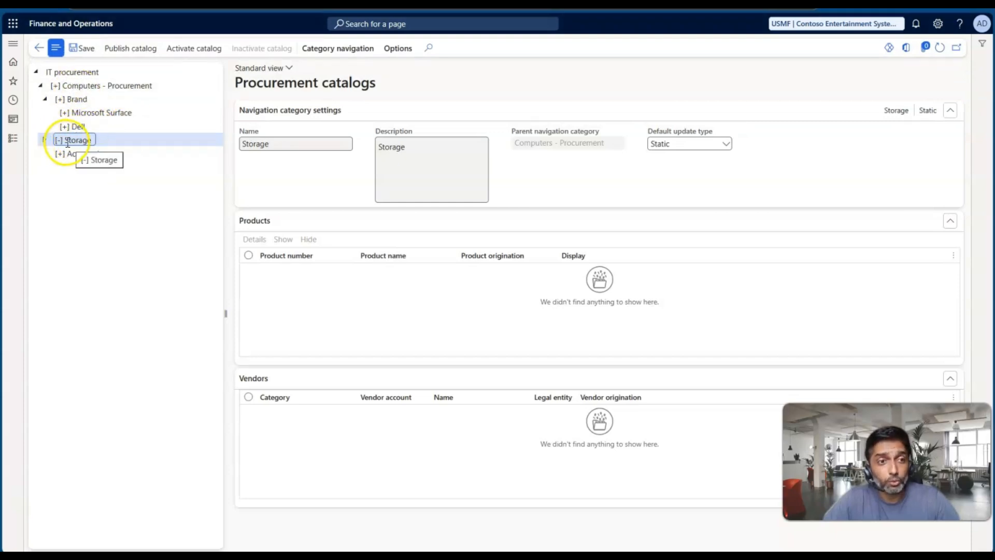
{"action": "left_click", "coordinate": [44, 140]}
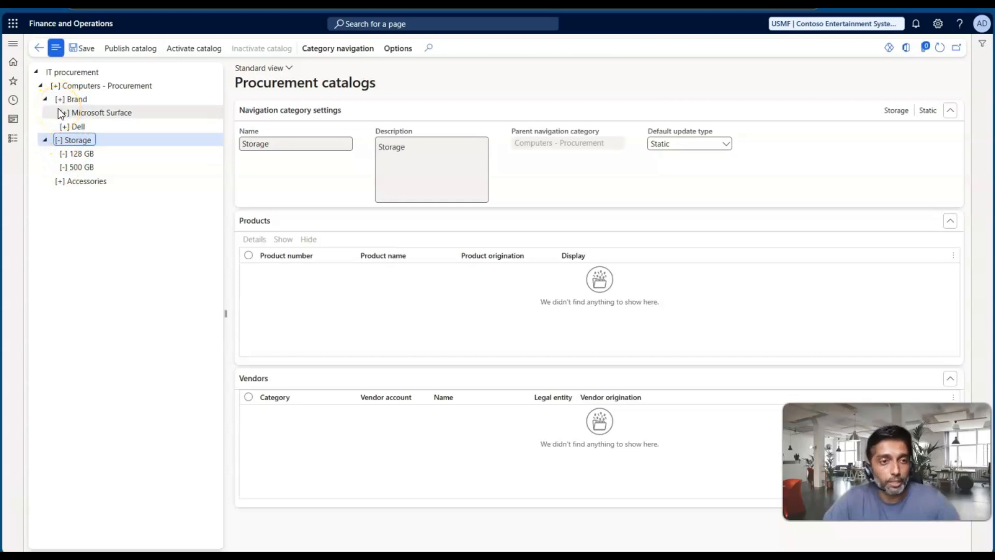
Show all products in the Storage category again and expand its subcategories
{"action": "left_click", "coordinate": [340, 50]}
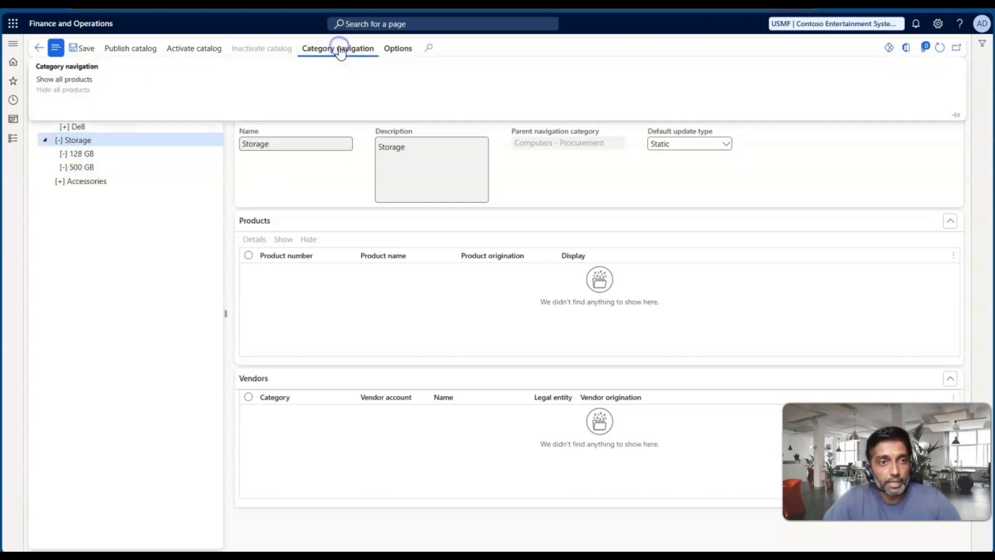
{"action": "left_click", "coordinate": [88, 83]}
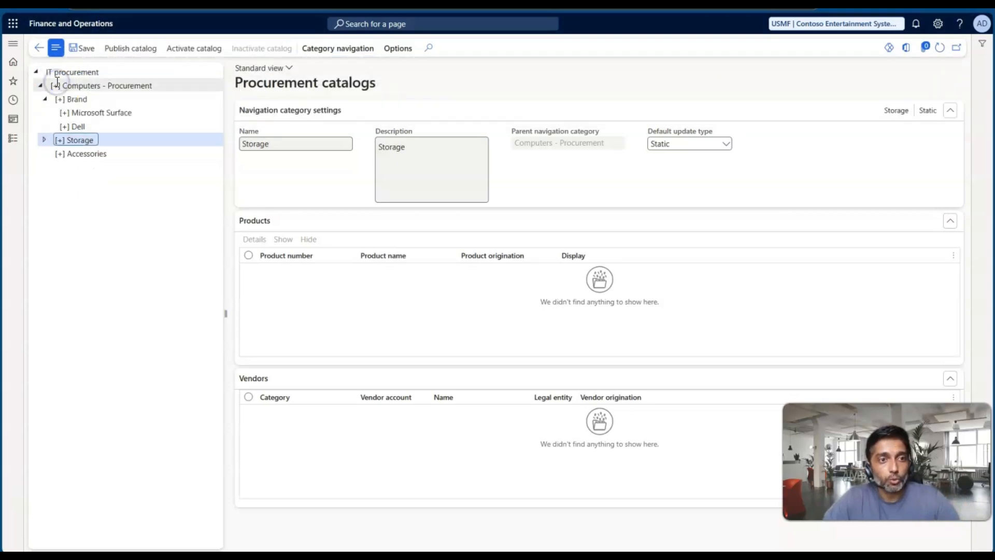
{"action": "left_click", "coordinate": [56, 139]}
{"action": "left_click", "coordinate": [44, 139]}
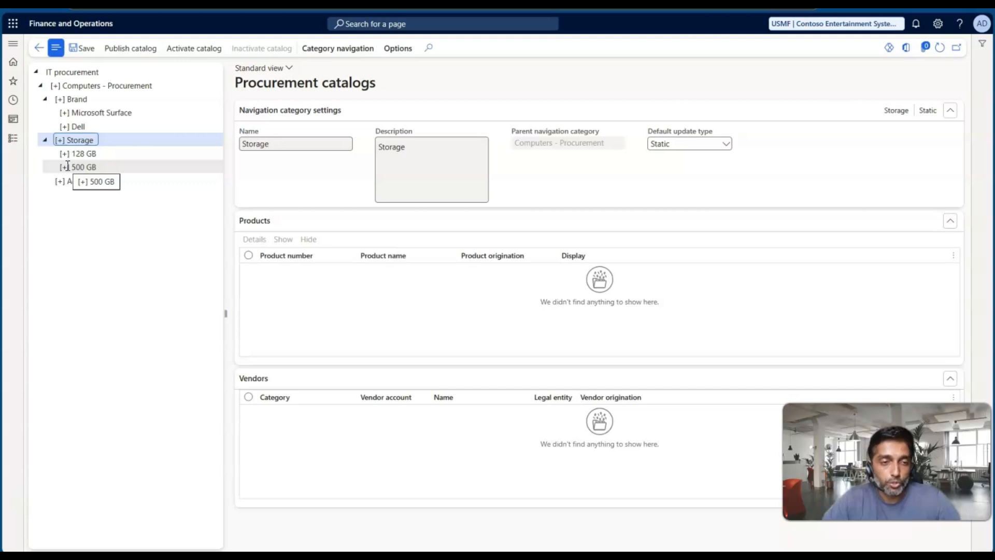
Activate the IT procurement catalog and publish it
{"action": "left_click", "coordinate": [82, 180]}
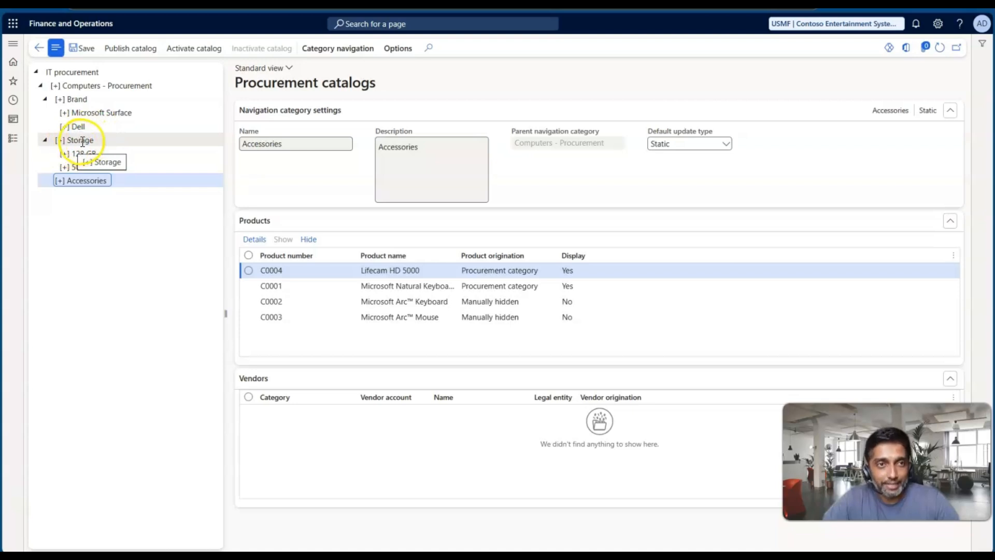
{"action": "left_click", "coordinate": [180, 50]}
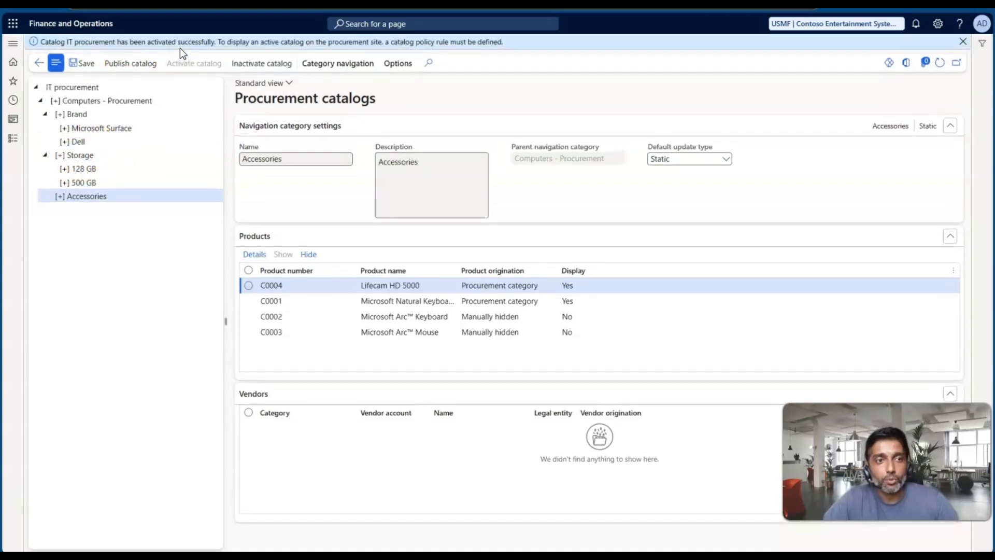
{"action": "left_click", "coordinate": [137, 61]}
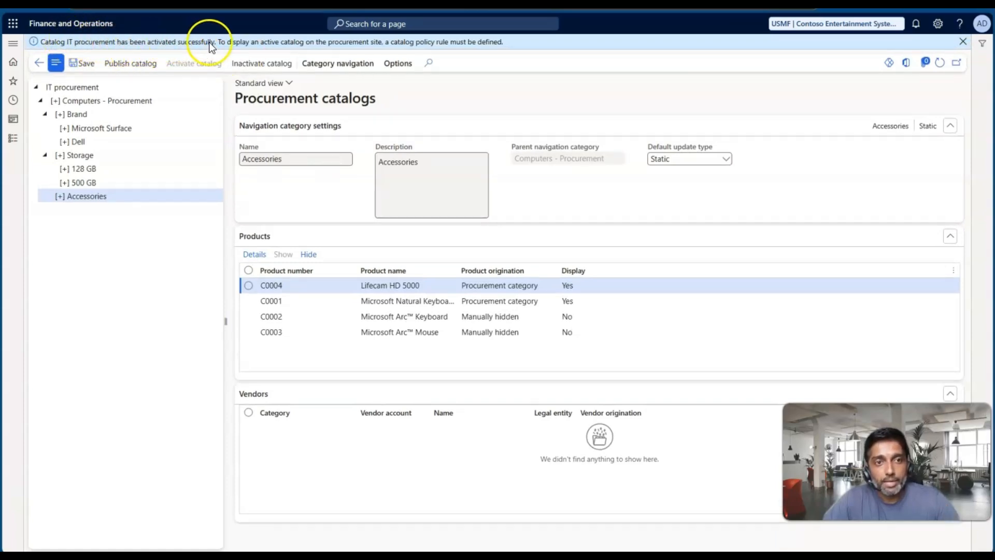
{"action": "left_click", "coordinate": [121, 67]}
{"action": "left_click", "coordinate": [148, 68]}
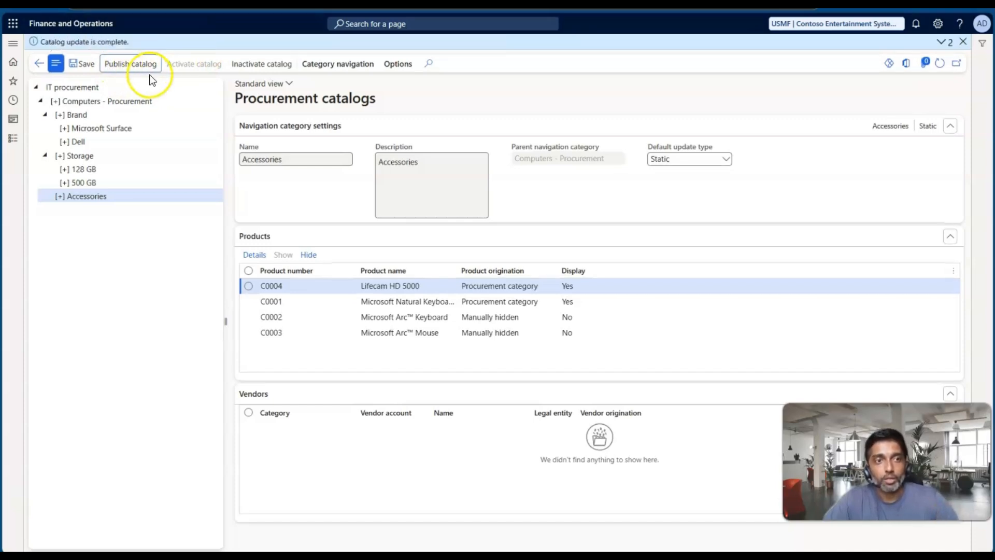
Look up the category hierarchy pages under categories and attributes in Product information management
{"action": "left_click", "coordinate": [14, 147]}
{"action": "scroll", "coordinate": [95, 363], "scroll_direction": "down", "scroll_amount": 5}
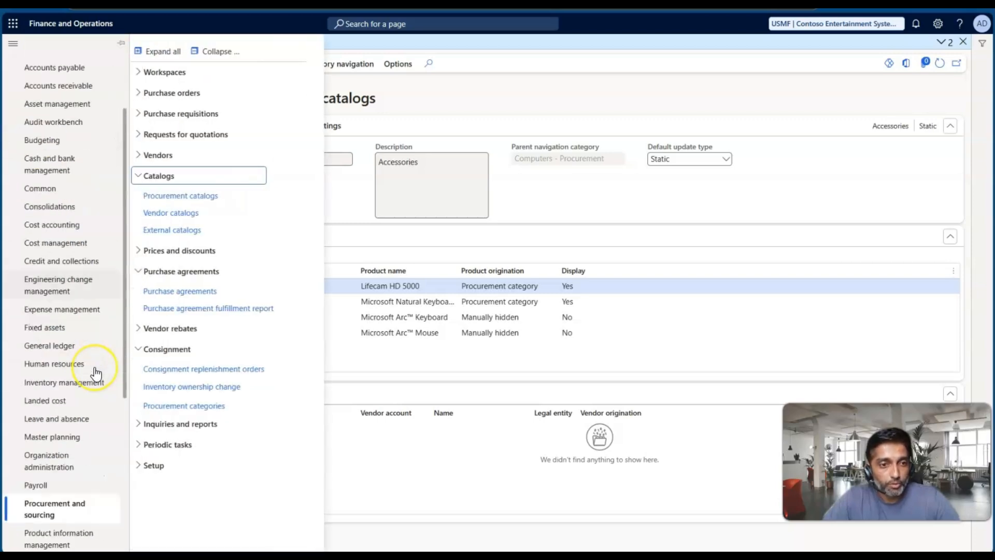
{"action": "scroll", "coordinate": [95, 373], "scroll_direction": "down", "scroll_amount": 1}
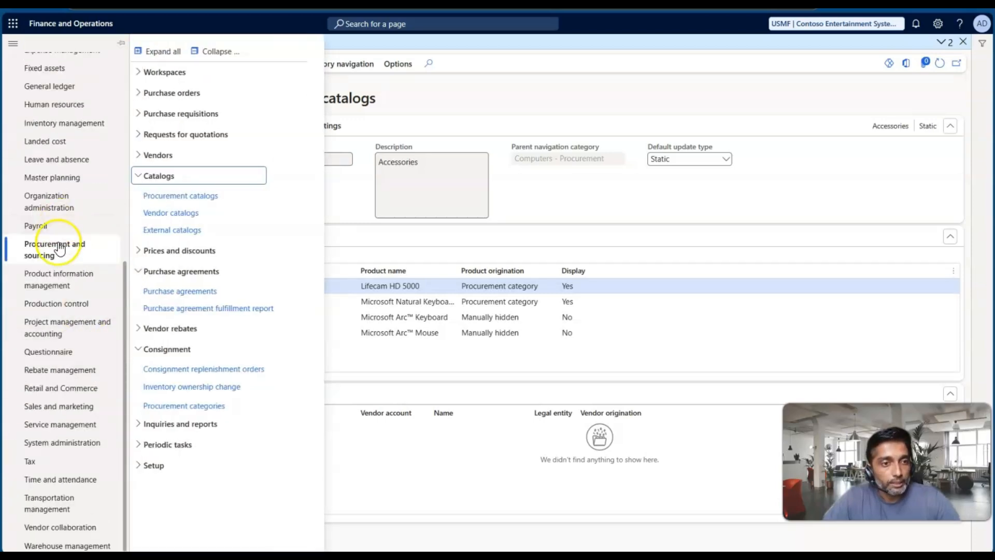
{"action": "left_click", "coordinate": [60, 294]}
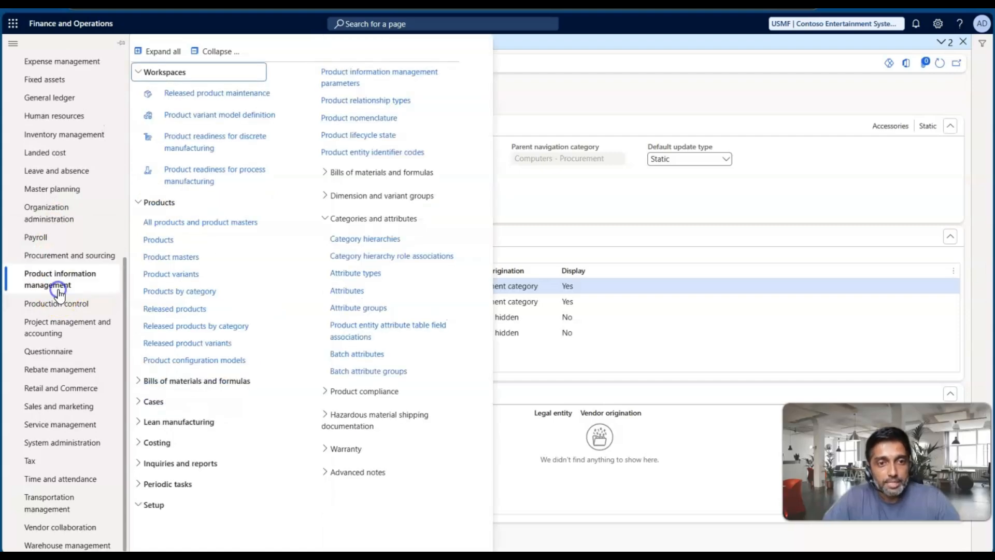
{"action": "left_click", "coordinate": [386, 241]}
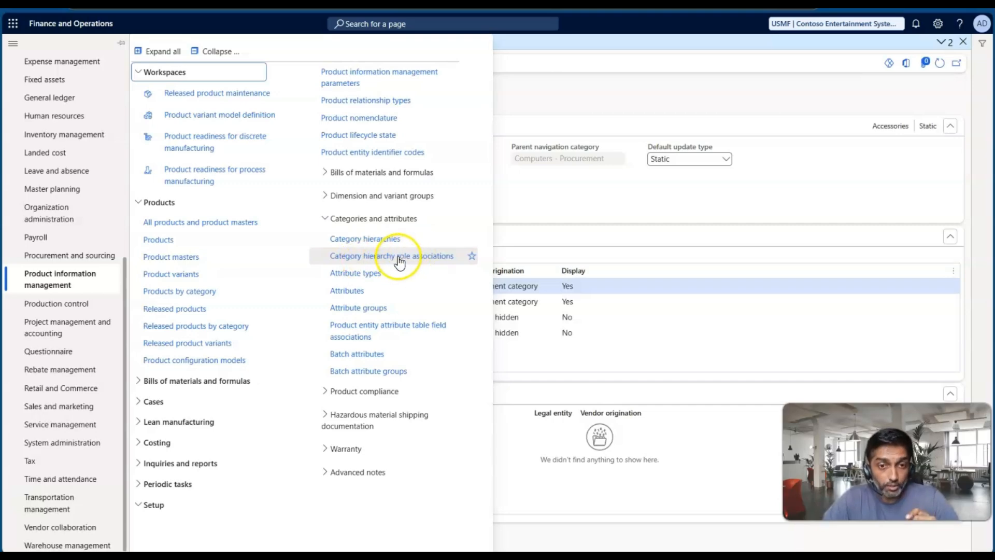
View the Test Category procurement categories with Brand and Storage expanded, and check the 128 GB category's products
{"action": "left_click", "coordinate": [97, 259]}
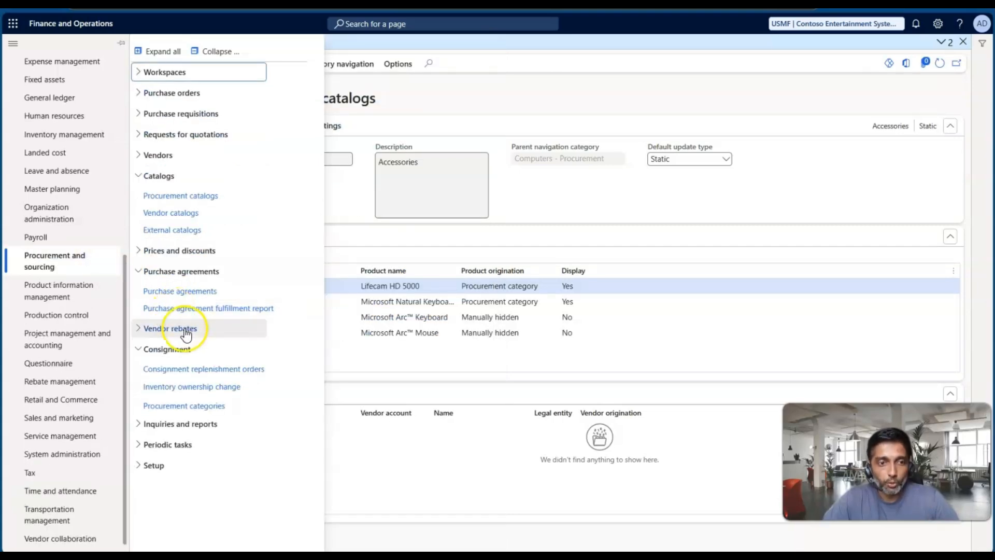
{"action": "left_click", "coordinate": [187, 413]}
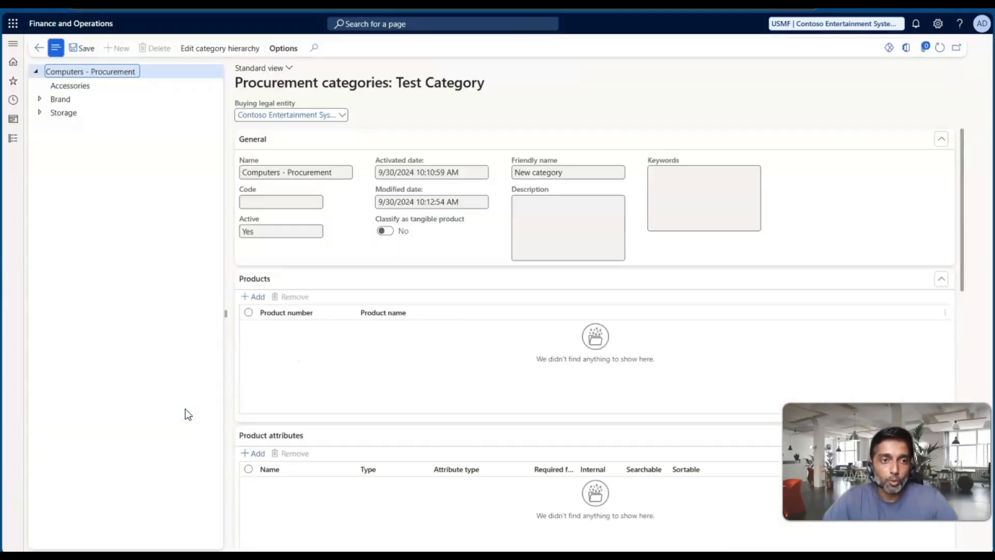
{"action": "left_click", "coordinate": [40, 98]}
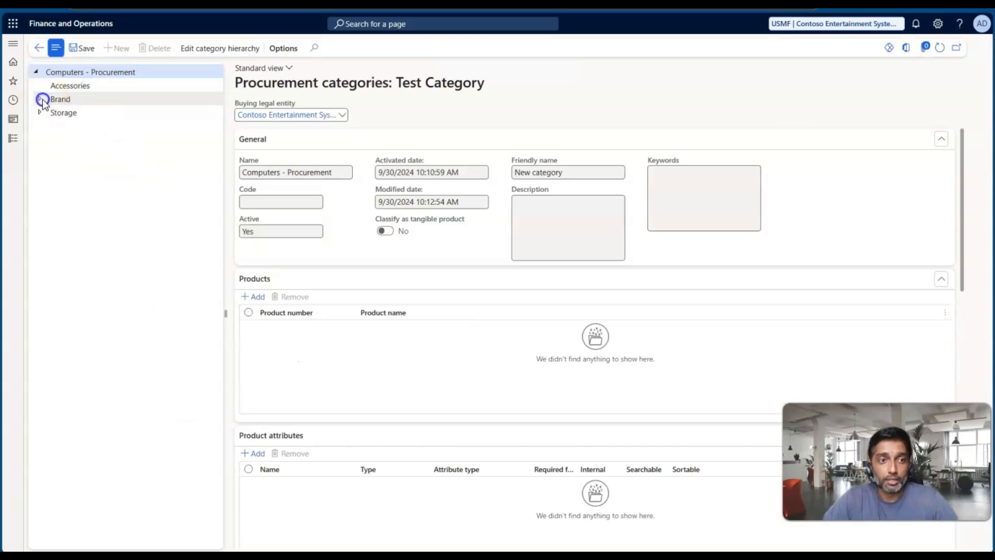
{"action": "left_click", "coordinate": [40, 140]}
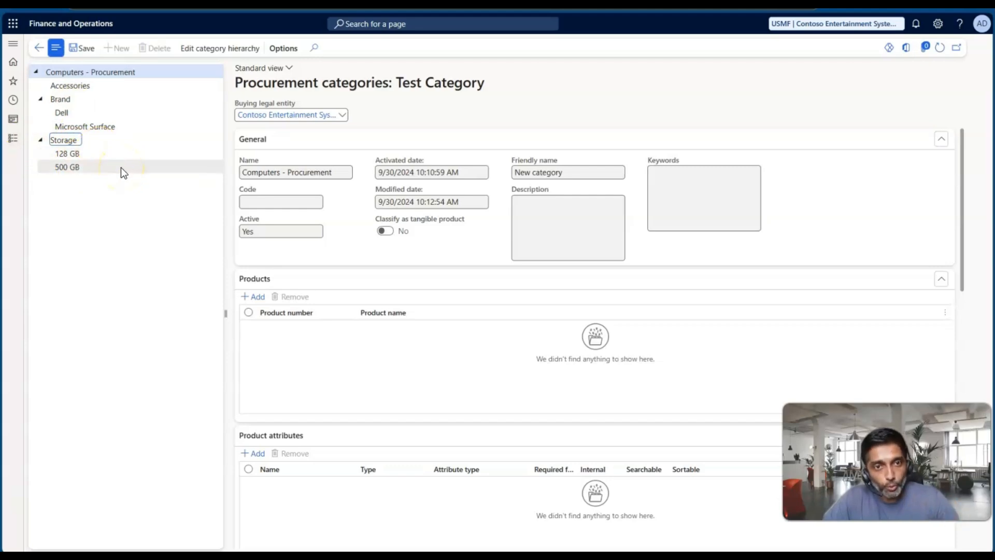
{"action": "left_click", "coordinate": [83, 155]}
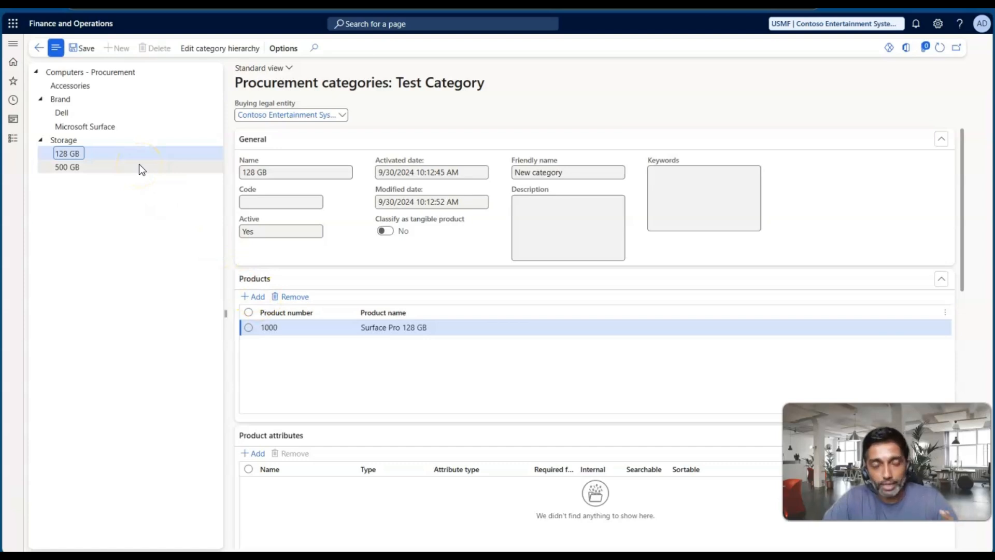
Open the IT procurement catalog from the procurement catalogs list to view its Computers - Procurement categories, and switch to the Procurement Catalog slide
{"action": "left_click", "coordinate": [14, 145]}
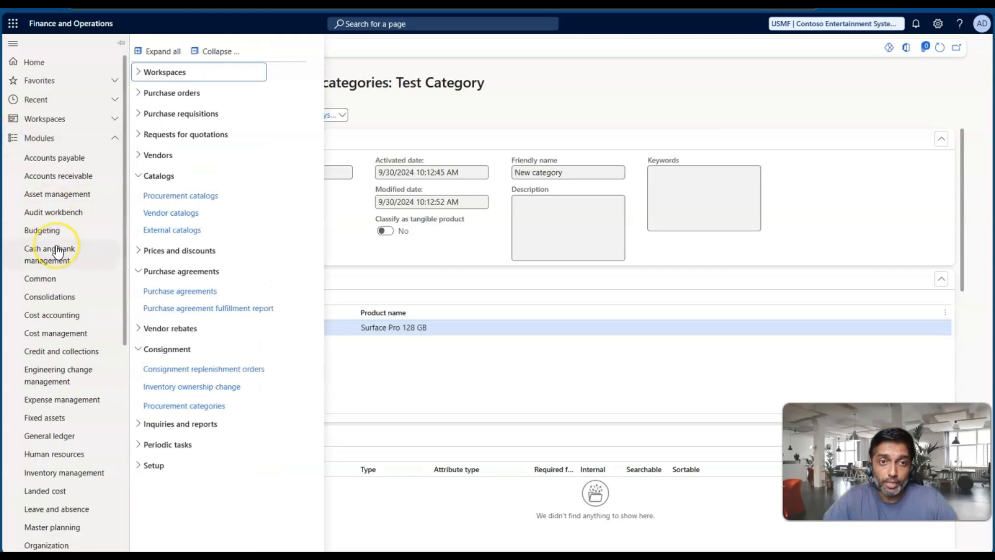
{"action": "scroll", "coordinate": [58, 244], "scroll_direction": "down", "scroll_amount": 3}
{"action": "scroll", "coordinate": [58, 252], "scroll_direction": "down", "scroll_amount": 2}
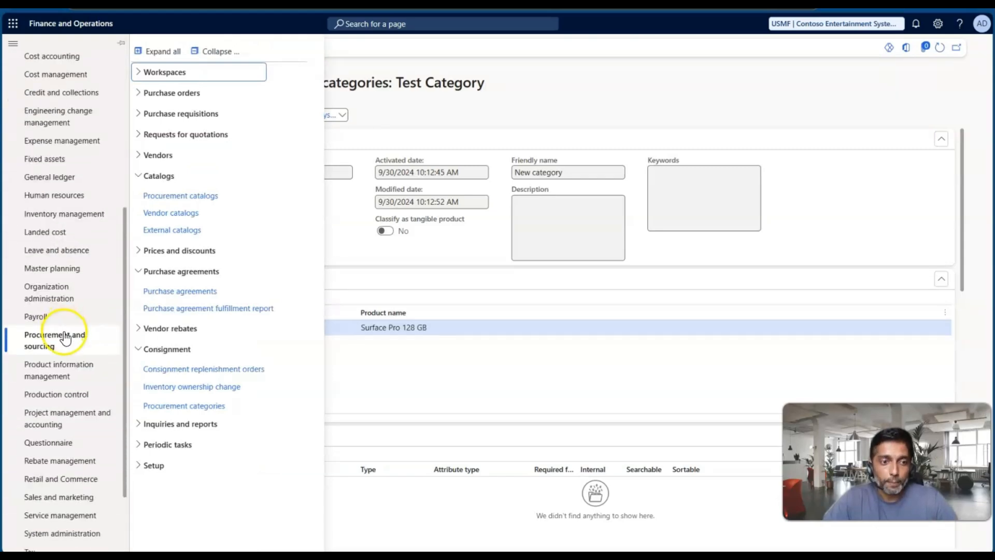
{"action": "left_click", "coordinate": [64, 337]}
{"action": "left_click", "coordinate": [171, 196]}
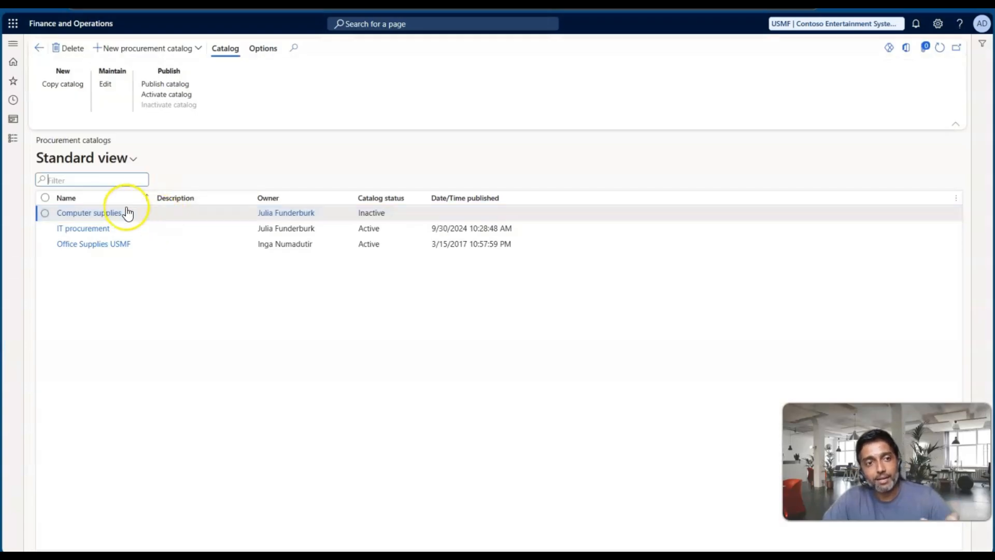
{"action": "left_click", "coordinate": [87, 230]}
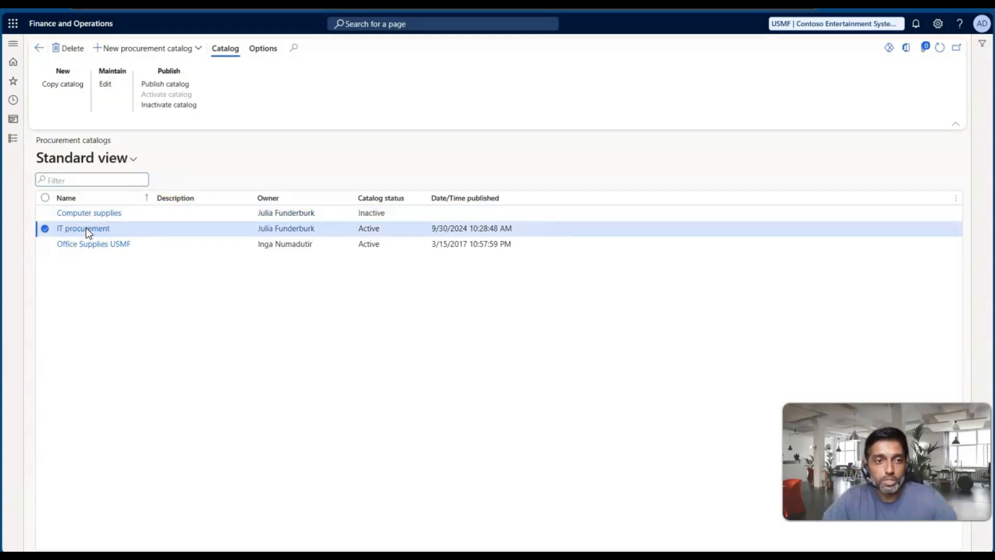
{"action": "left_click", "coordinate": [40, 85]}
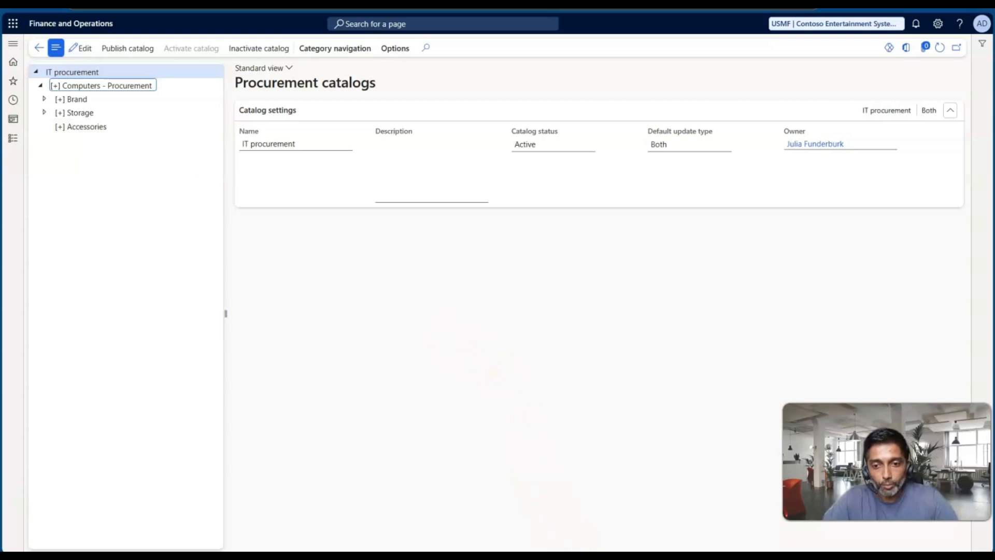
{"action": "left_click", "coordinate": [617, 515]}
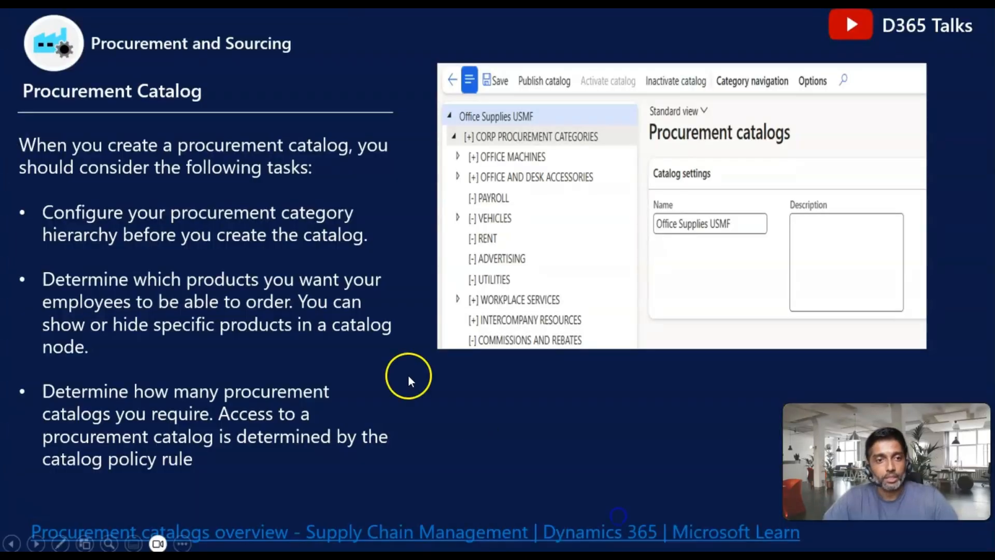